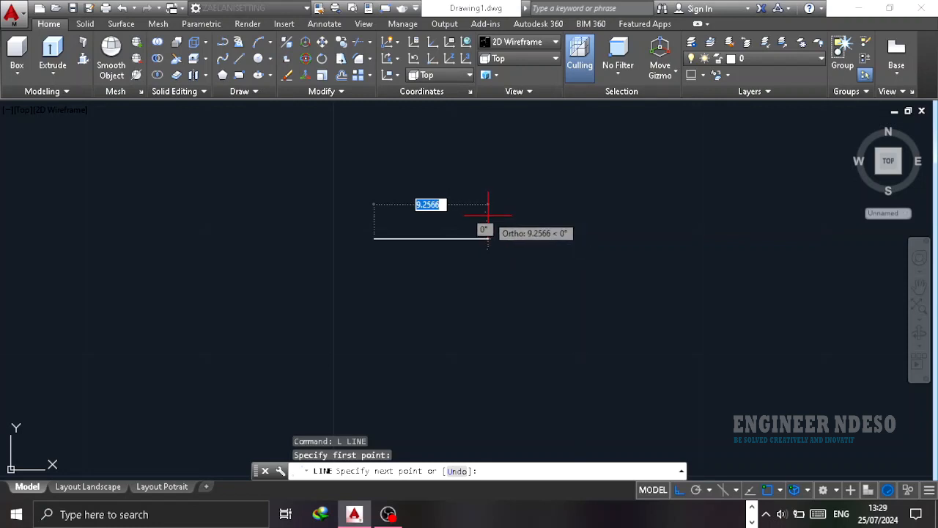
# - Draw a horizontal line 500 units long and fit the whole drawing area in view
pyautogui.write('500')
pyautogui.press('Return')
pyautogui.scroll(-5, 491, 295)
pyautogui.press('Escape')
pyautogui.write('z')
pyautogui.press('Return')
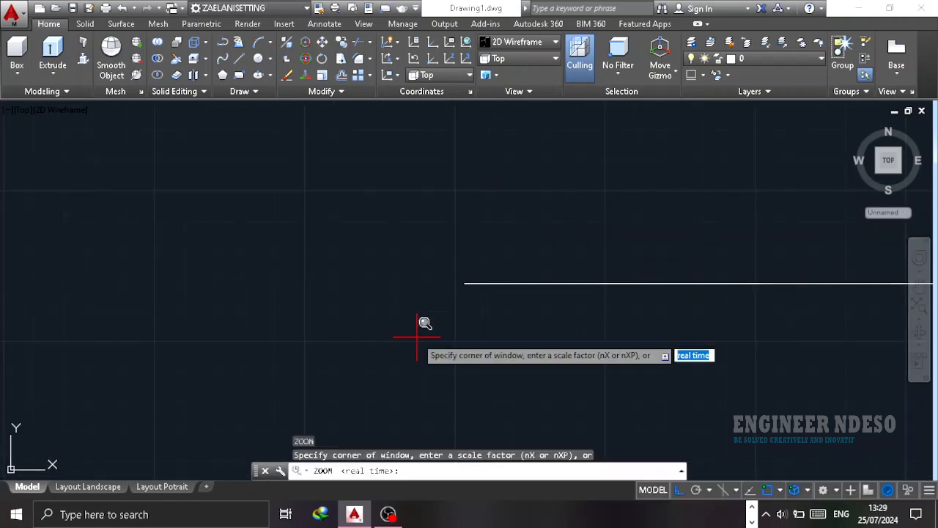
pyautogui.write('a')
pyautogui.press('Return')
pyautogui.scroll(4, 455, 226)
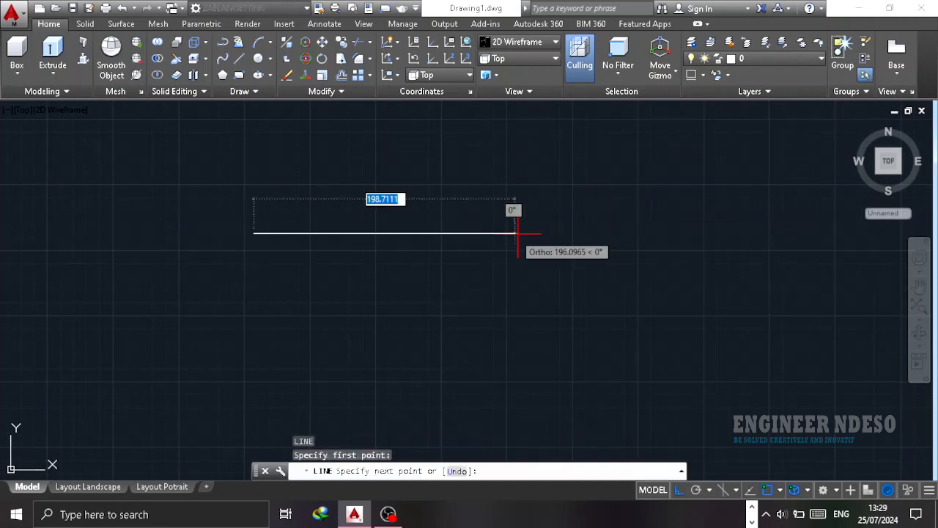
# - Draw the outline's upper flange with connected lines 392 to the right, 40 down and 30 to the left
pyautogui.write('392')
pyautogui.press('Return')
pyautogui.write('40')
pyautogui.press('Return')
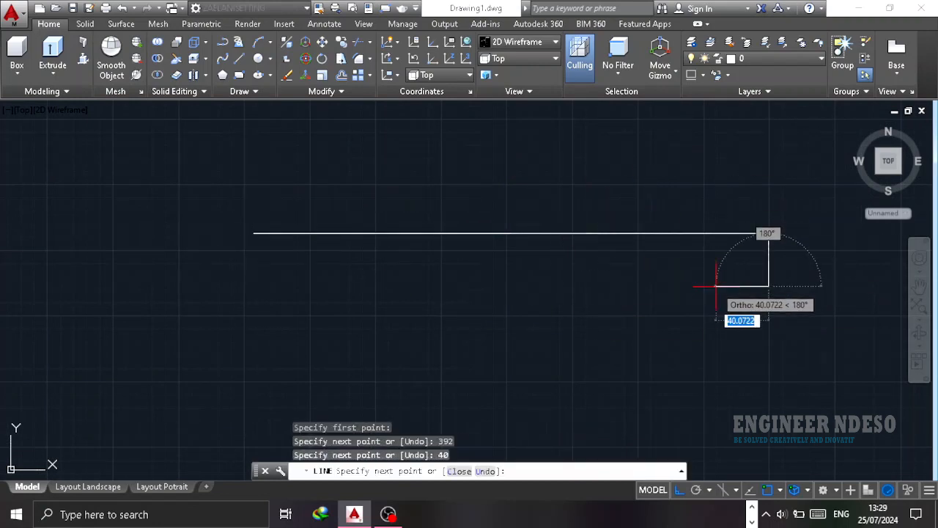
pyautogui.write('30')
pyautogui.press('Return')
# - Continue the outline from the upper flange with lines 374 down, 30 to the right and 40 down
pyautogui.scroll(-2, 716, 288)
pyautogui.scroll(2, 737, 346)
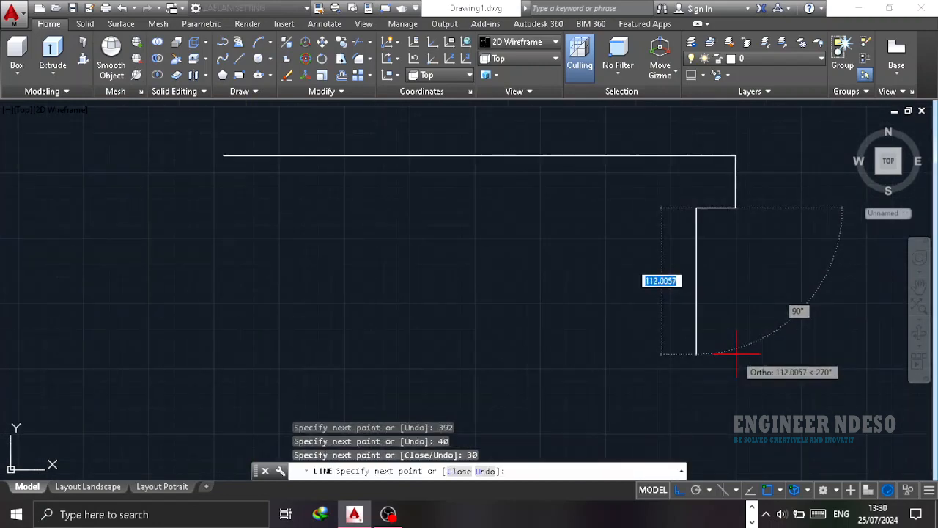
pyautogui.write('374')
pyautogui.press('Return')
pyautogui.scroll(-4, 718, 325)
pyautogui.scroll(3, 726, 344)
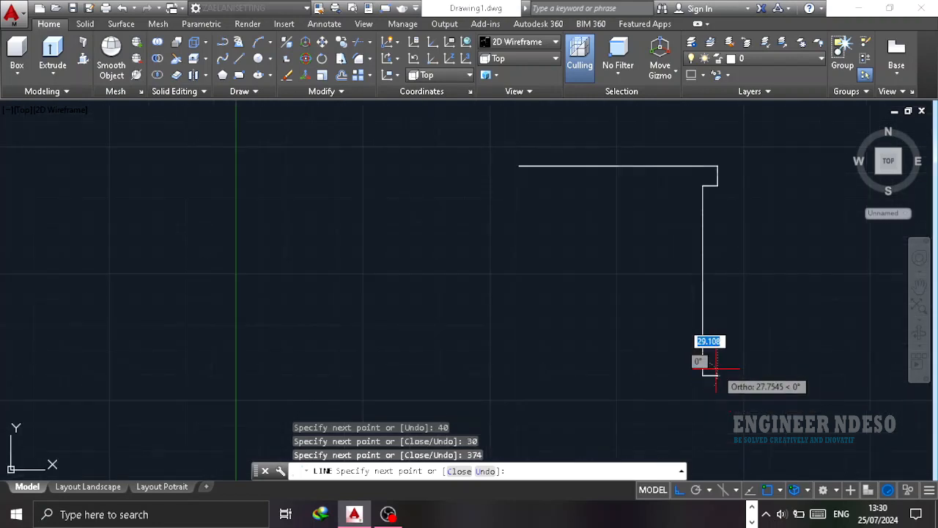
pyautogui.write('30')
pyautogui.press('Return')
pyautogui.write('40')
pyautogui.press('Return')
# - Continue the lower flange with lines 392 to the left, 40 up and 30 to the right
pyautogui.write('392')
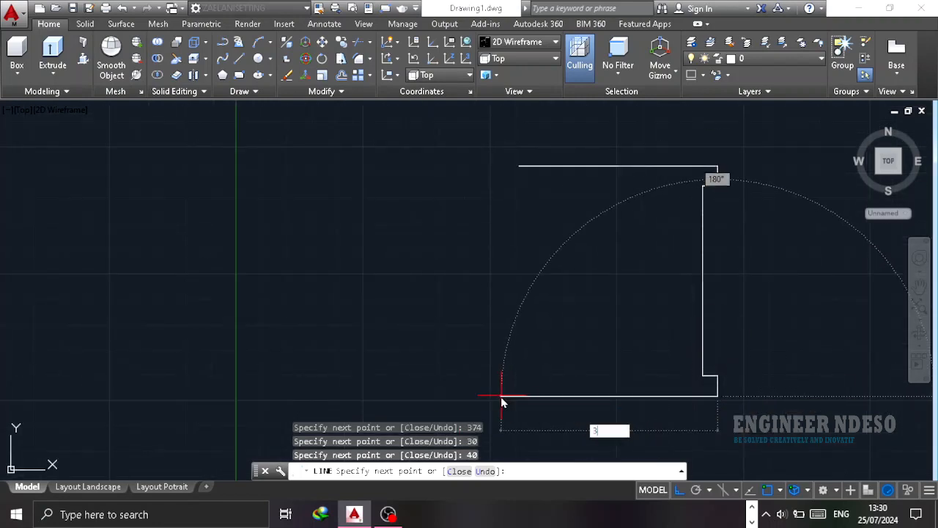
pyautogui.press('Return')
pyautogui.write('40')
pyautogui.press('Return')
pyautogui.write('30')
pyautogui.press('Return')
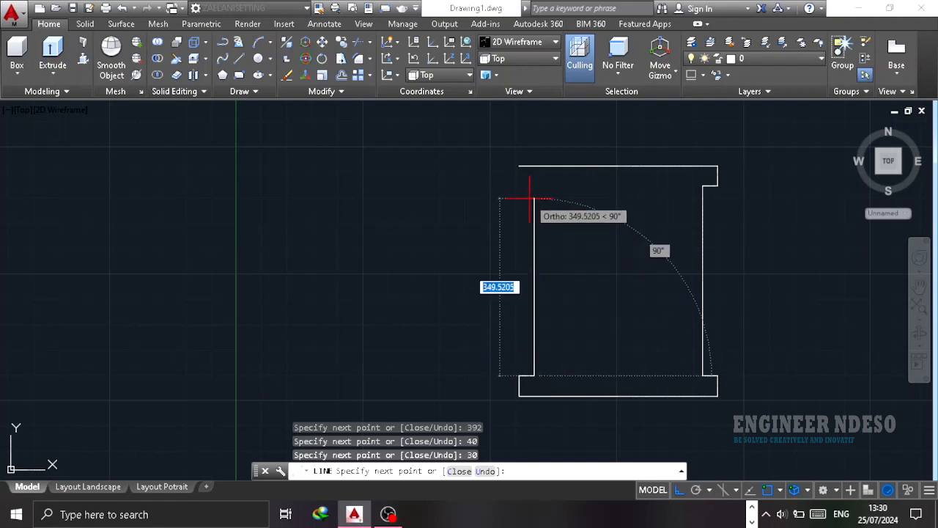
# - Finish the outline's left side with lines 294 up, 30 to the left and 40 up
pyautogui.write('294')
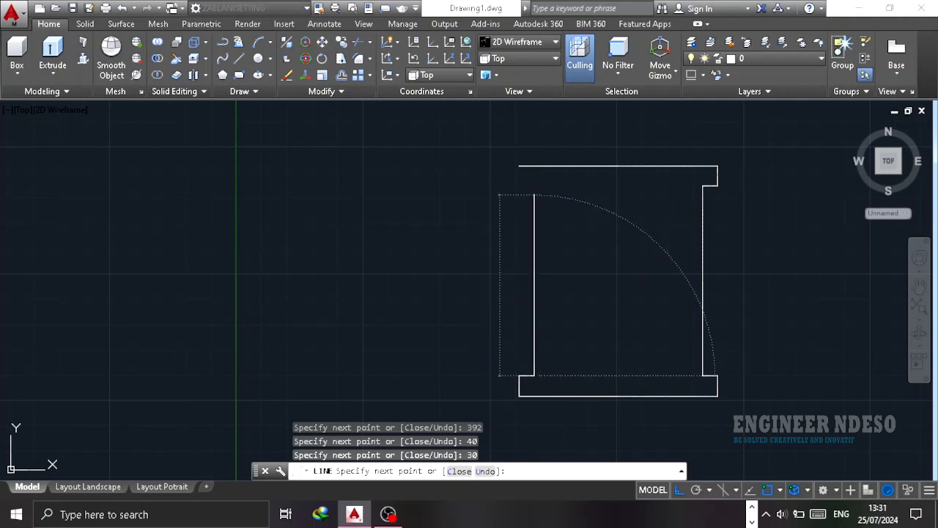
pyautogui.press('Return')
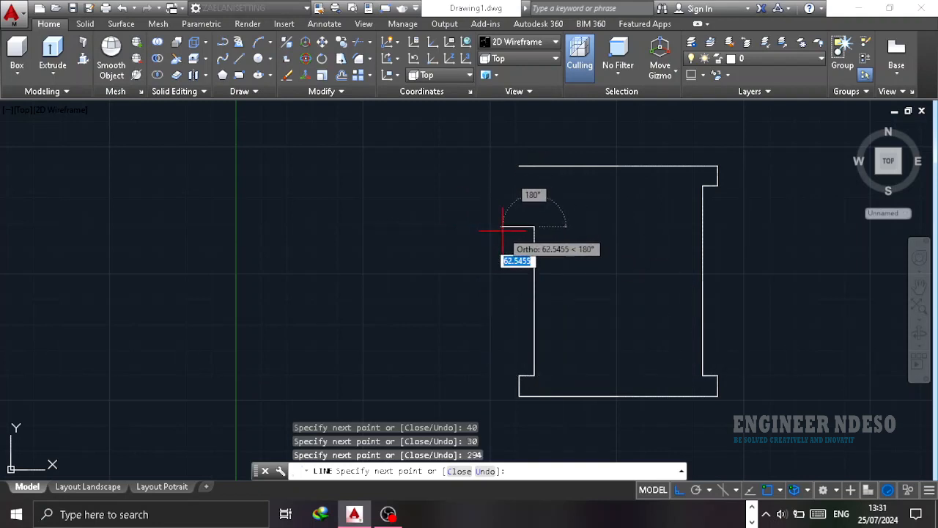
pyautogui.write('30')
pyautogui.press('Return')
pyautogui.write('40')
pyautogui.press('Return')
pyautogui.press('Escape')
# - Delete the 374-long vertical line on the outline's right side
pyautogui.click(733, 316)
pyautogui.click(675, 300)
pyautogui.press('Delete')
# - Copy the left vertical line and move the copy's lower endpoint onto the inner end of the lower flange's right step
pyautogui.click(534, 296)
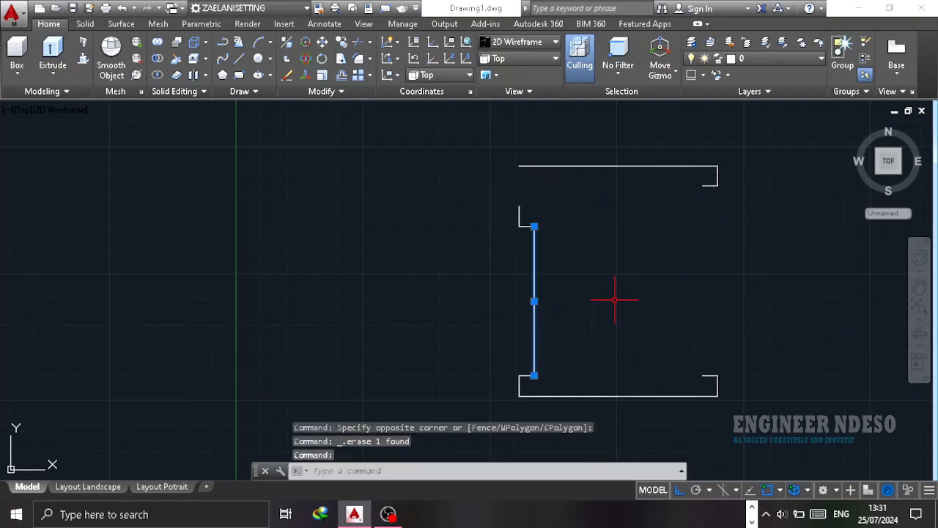
pyautogui.hotkey('ctrl', 'c')
pyautogui.hotkey('ctrl', 'v')
pyautogui.click(664, 345)
pyautogui.moveTo(695, 301); pyautogui.dragTo(628, 271)
pyautogui.write('m')
pyautogui.click(665, 346)
pyautogui.click(702, 375)
# - Move the upper flange lines down so the right step's inner endpoint meets the top of the right vertical line
pyautogui.moveTo(741, 202); pyautogui.dragTo(670, 158)
pyautogui.write('m')
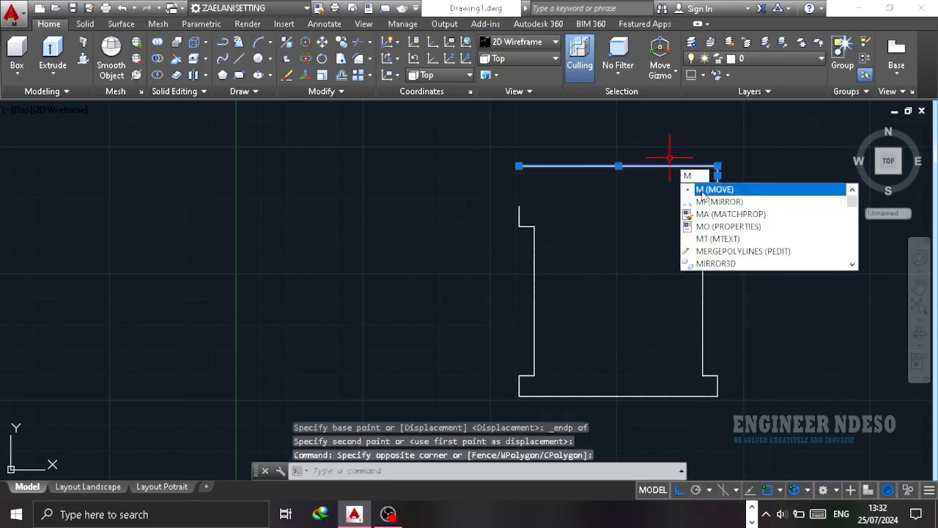
pyautogui.press('Return')
pyautogui.keyDown('shift'); pyautogui.rightClick(717, 198); pyautogui.keyUp('shift')
pyautogui.press('e')
pyautogui.click(702, 186)
pyautogui.click(702, 227)
pyautogui.scroll(-2, 603, 233)
pyautogui.scroll(2, 601, 299)
# - Measure the length of the left vertical line between the two flanges using Power Dimension
pyautogui.click(323, 24)
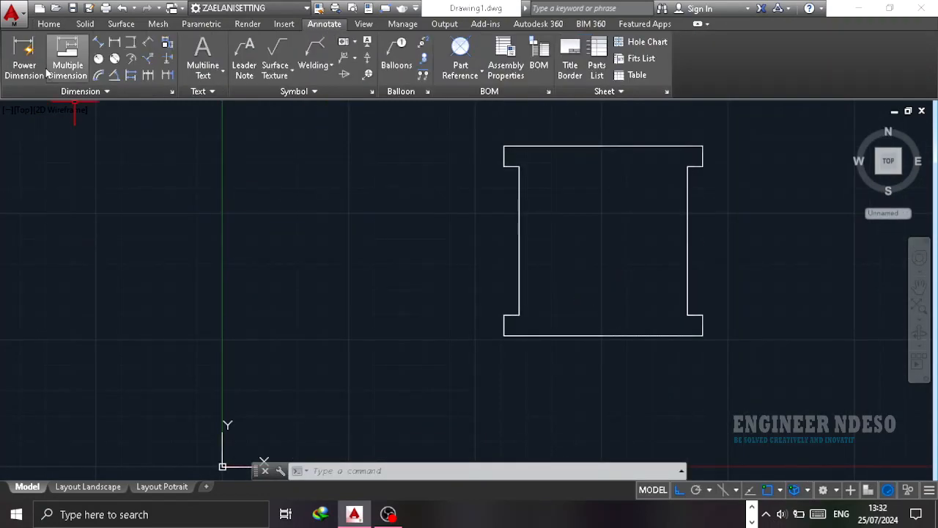
pyautogui.click(29, 66)
pyautogui.click(519, 167)
pyautogui.keyDown('shift'); pyautogui.rightClick(519, 315); pyautogui.keyUp('shift')
pyautogui.press('e')
pyautogui.click(519, 315)
pyautogui.press('Escape')
pyautogui.press('Escape')
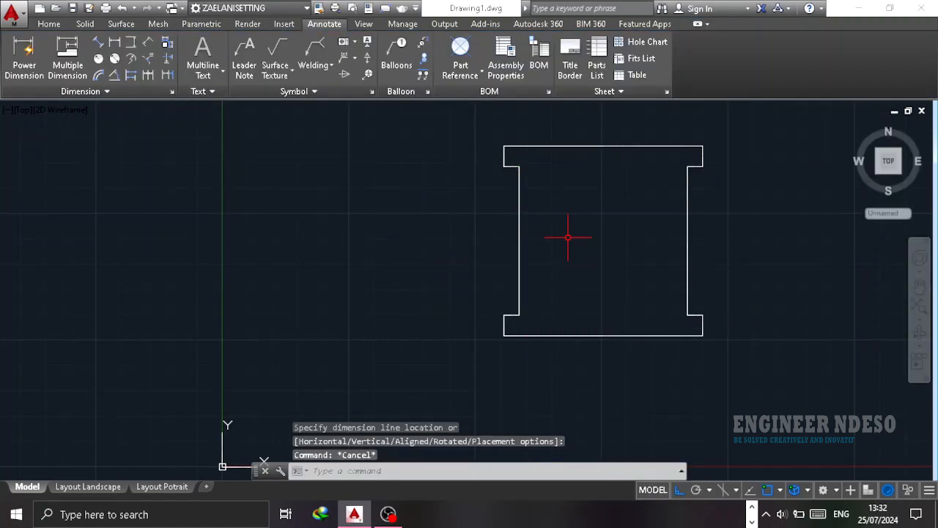
# - Measure the outline's overall height along its right side using Power Dimension
pyautogui.click(30, 64)
pyautogui.click(702, 167)
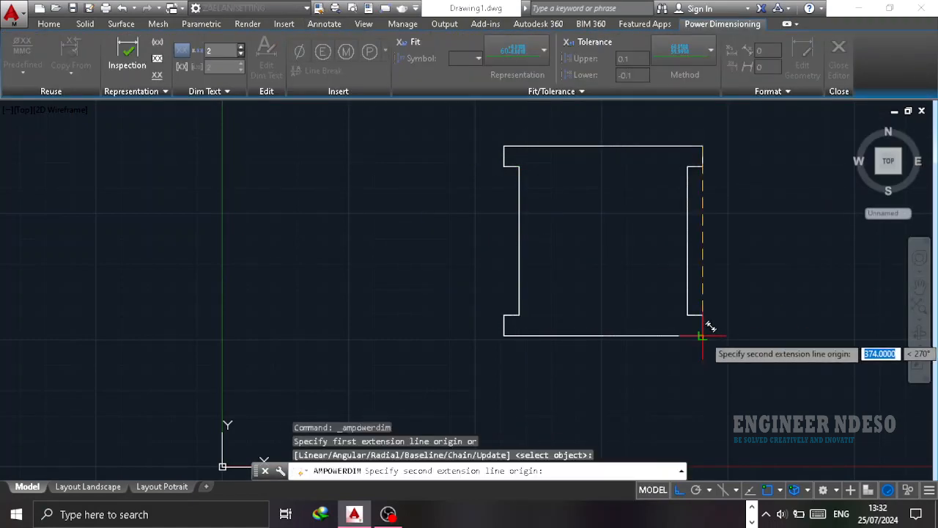
pyautogui.click(701, 335)
pyautogui.press('Escape')
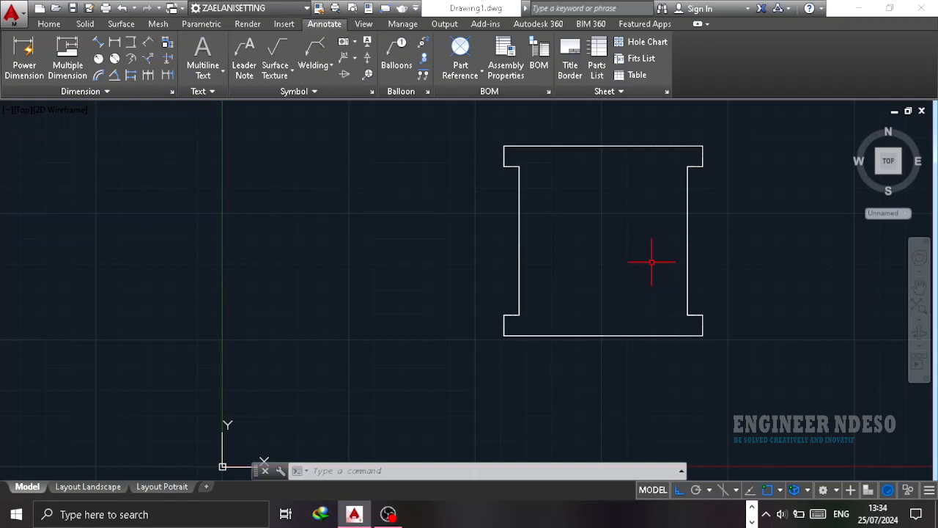
# - Draw 40-unit helper lines inward from the upper and lower ends of the right vertical line
pyautogui.write('l')
pyautogui.press('Return')
pyautogui.click(688, 167)
pyautogui.write('40')
pyautogui.press('Return')
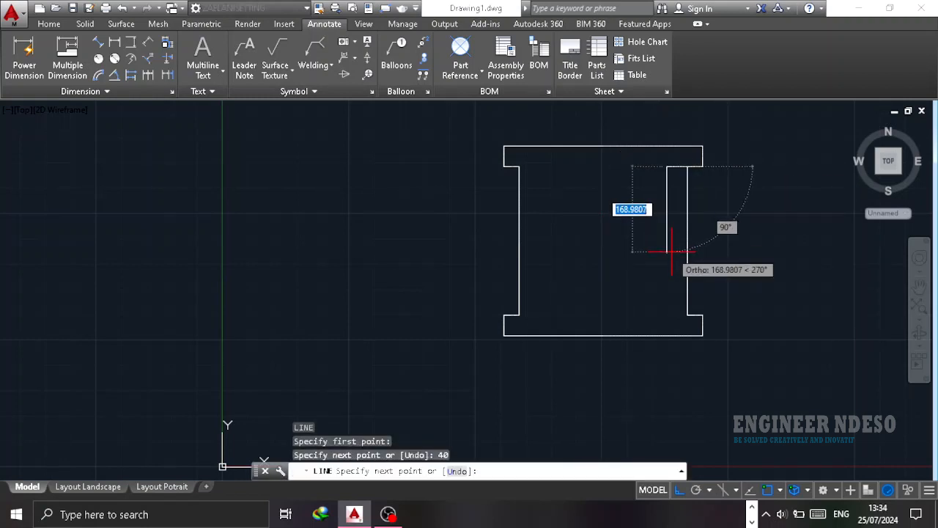
pyautogui.press('Escape')
pyautogui.press('Return')
pyautogui.click(688, 315)
pyautogui.write('40')
pyautogui.press('Return')
pyautogui.press('Escape')
# - Draw 40-unit helper lines inward from the lower and upper ends of the left vertical line
pyautogui.press('Return')
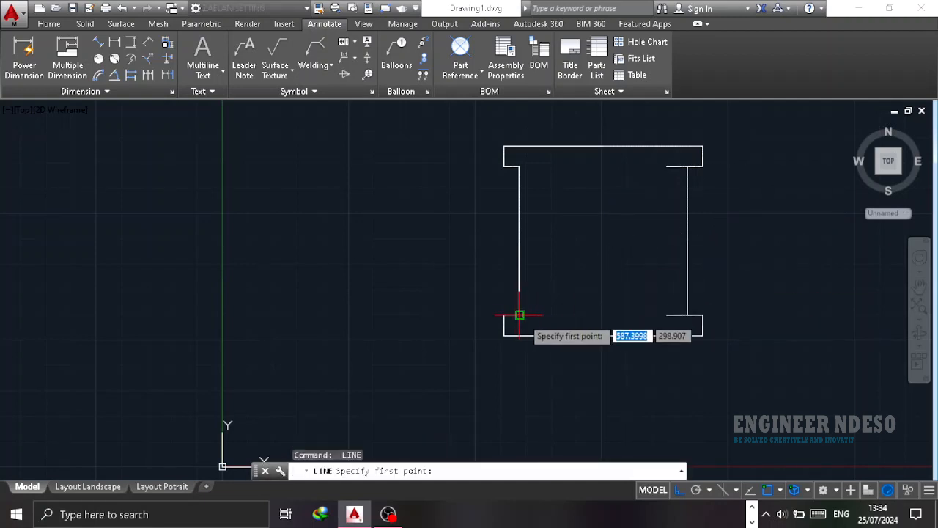
pyautogui.scroll(6, 521, 321)
pyautogui.click(514, 296)
pyautogui.write('40')
pyautogui.press('Return')
pyautogui.scroll(-6, 627, 315)
pyautogui.press('Escape')
pyautogui.press('Return')
pyautogui.click(581, 141)
pyautogui.write('40')
pyautogui.press('Return')
pyautogui.press('Escape')
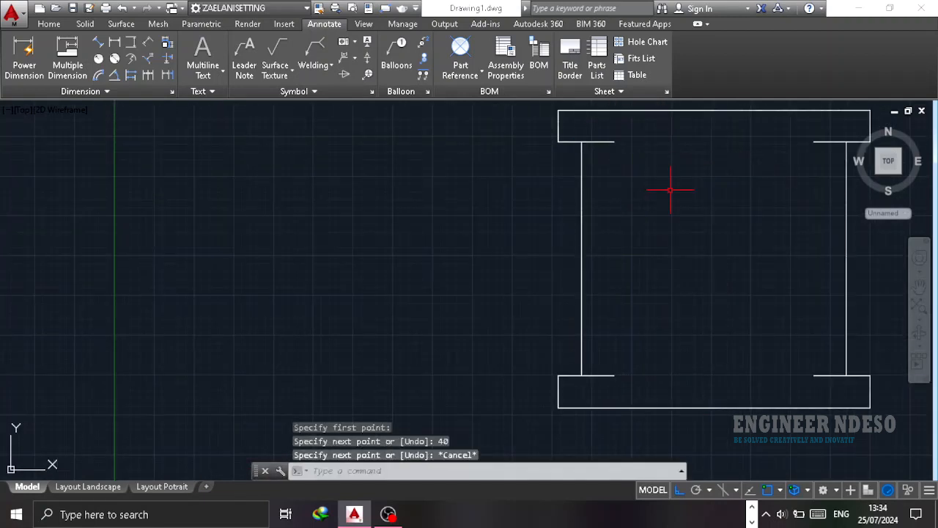
# - Copy the left vertical line and paste two copies inside the outline
pyautogui.click(582, 222)
pyautogui.hotkey('ctrl', 'c')
pyautogui.hotkey('ctrl', 'v')
pyautogui.click(665, 365)
pyautogui.hotkey('ctrl', 'v')
pyautogui.click(729, 367)
# - Move the first pasted vertical line by its upper endpoint onto the inner end of the upper-left helper line
pyautogui.click(666, 176)
pyautogui.press('m')
pyautogui.press('Return')
pyautogui.click(666, 131)
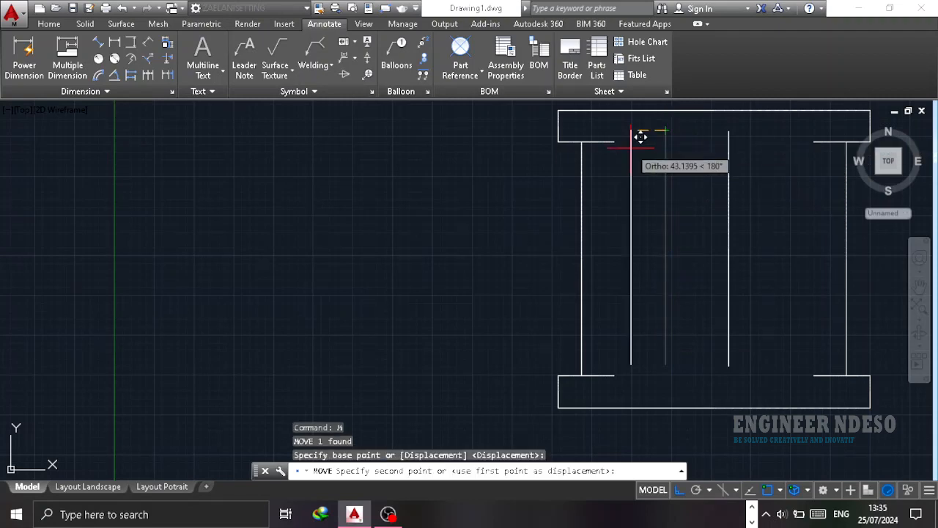
pyautogui.keyDown('shift'); pyautogui.rightClick(633, 142); pyautogui.keyUp('shift')
pyautogui.click(614, 141)
# - Move the second pasted vertical line by its upper endpoint onto the inner end of the upper-right helper line
pyautogui.click(746, 178)
pyautogui.click(704, 191)
pyautogui.press('m')
pyautogui.press('Return')
pyautogui.click(729, 132)
pyautogui.keyDown('shift'); pyautogui.rightClick(747, 136); pyautogui.keyUp('shift')
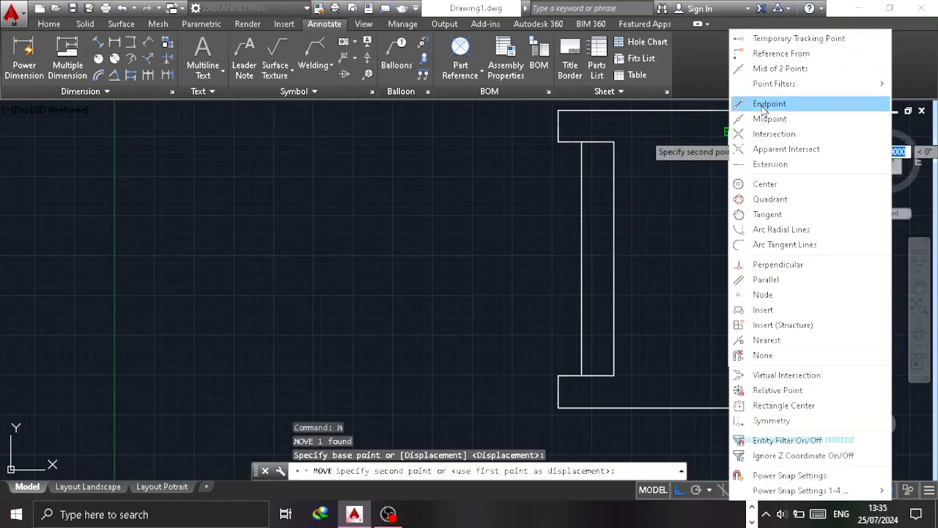
pyautogui.click(769, 103)
pyautogui.click(813, 141)
# - Delete the 40-unit helper lines at the ends of the vertical lines
pyautogui.click(599, 144)
pyautogui.press('Delete')
pyautogui.click(603, 374)
pyautogui.press('Delete')
pyautogui.click(829, 375)
pyautogui.press('Delete')
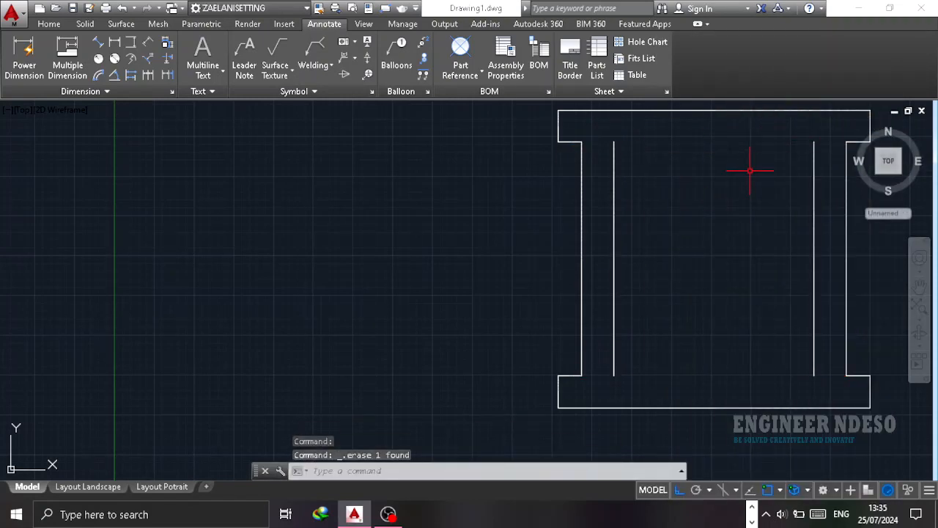
# - Complete the right inner rectangle from its vertical line's top with lines 139 left, 294 down and back to the line's lower end
pyautogui.press('l')
pyautogui.press('Return')
pyautogui.click(814, 142)
pyautogui.write('139')
pyautogui.press('Return')
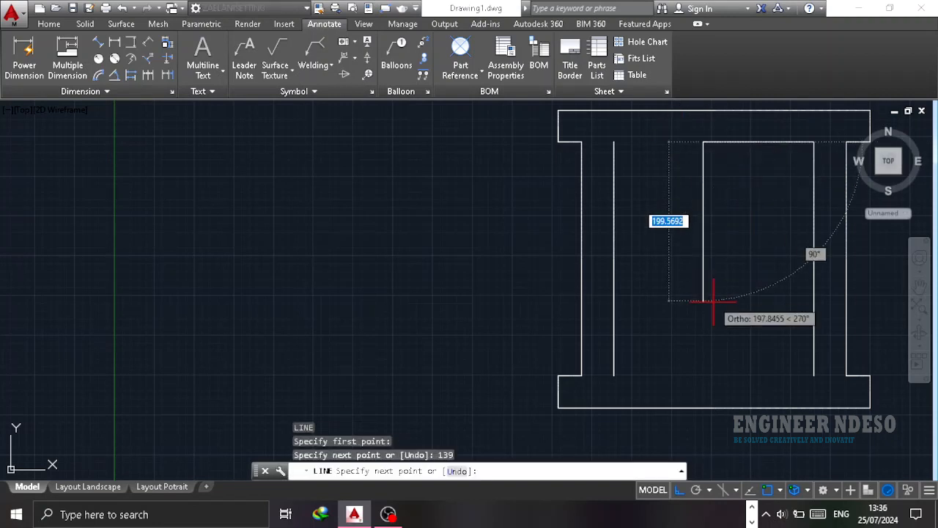
pyautogui.write('294')
pyautogui.press('Return')
pyautogui.click(814, 375)
pyautogui.press('Escape')
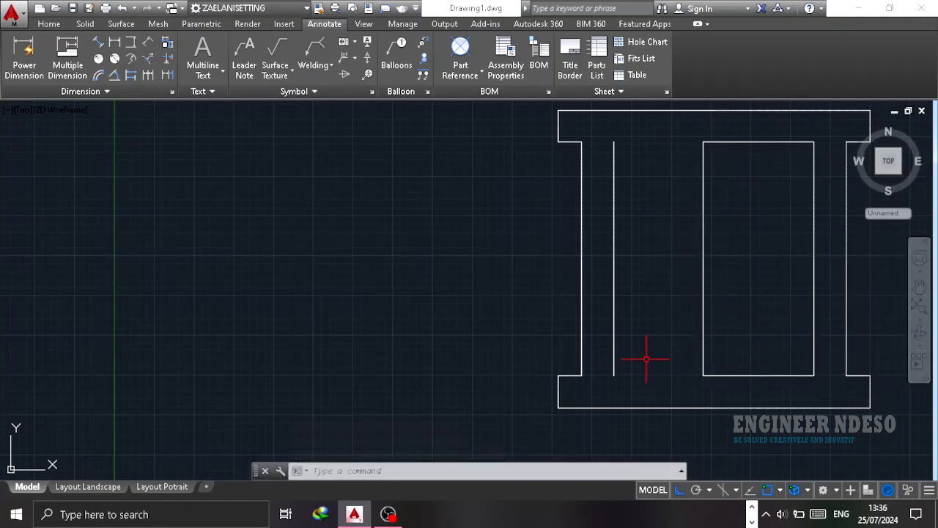
# - Complete the left inner rectangle from its vertical line's top with lines 41 right, 294 down and back to the line's lower end
pyautogui.press('l')
pyautogui.press('Return')
pyautogui.click(614, 141)
pyautogui.write('41')
pyautogui.press('Return')
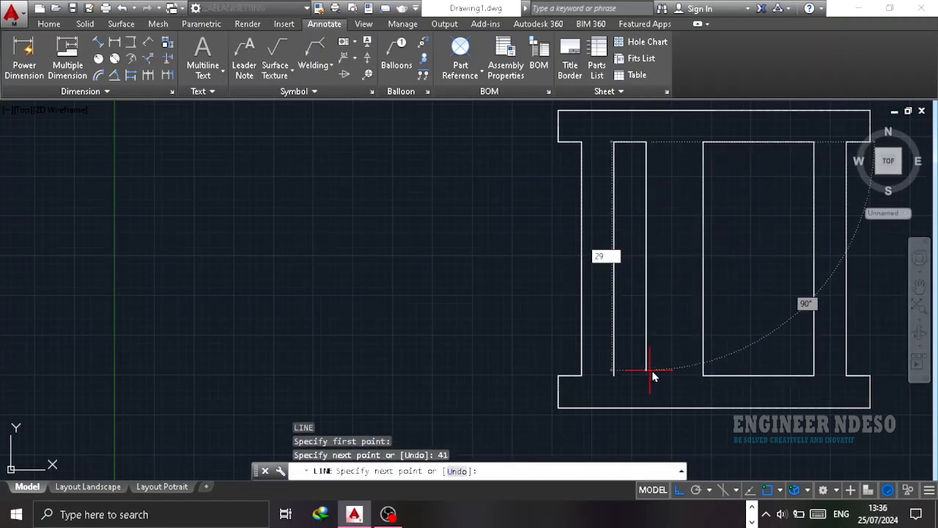
pyautogui.write('294')
pyautogui.press('Return')
pyautogui.click(614, 375)
pyautogui.press('Escape')
pyautogui.scroll(-2, 782, 230)
pyautogui.scroll(2, 758, 224)
pyautogui.moveTo(758, 224); pyautogui.dragTo(784, 269, button='middle')
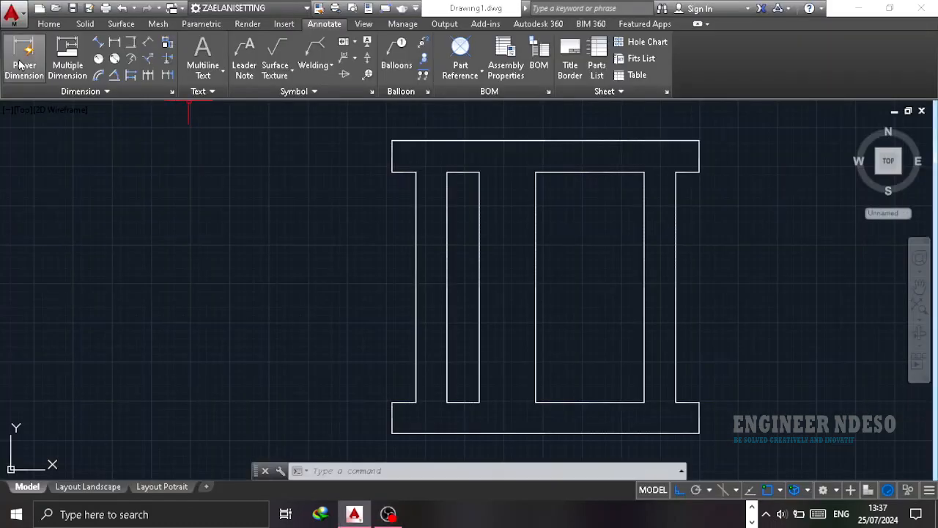
pyautogui.click(24, 55)
pyautogui.press('Escape')
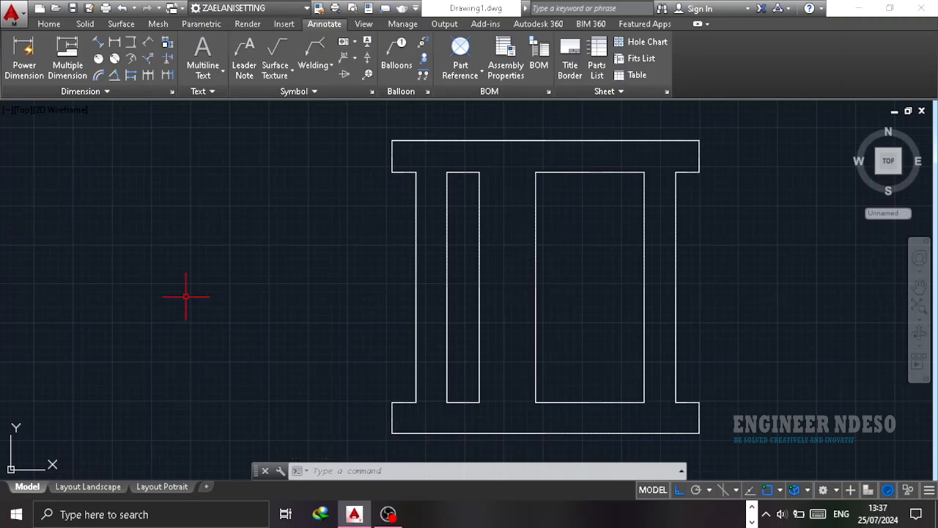
# - Join the lines of the outer outline and both inner rectangles into polylines
pyautogui.scroll(-2, 186, 297)
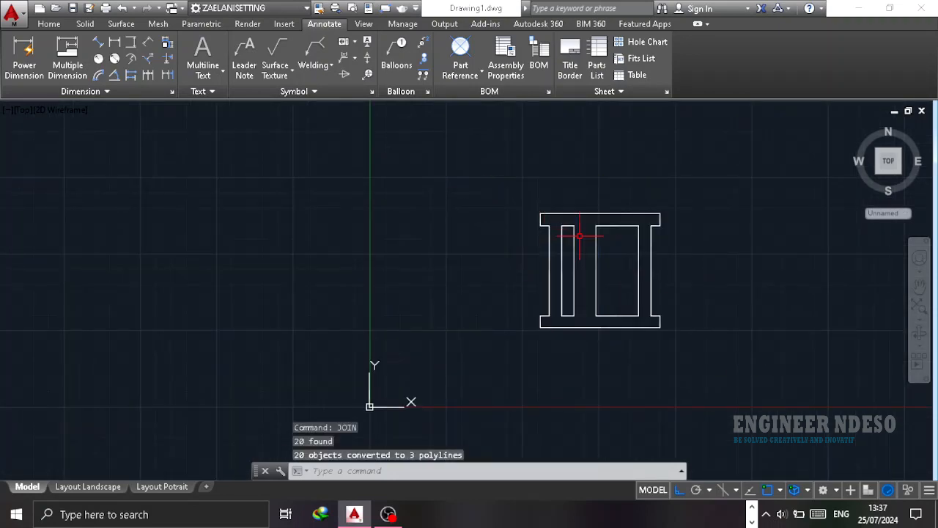
pyautogui.click(580, 234)
pyautogui.press('Escape')
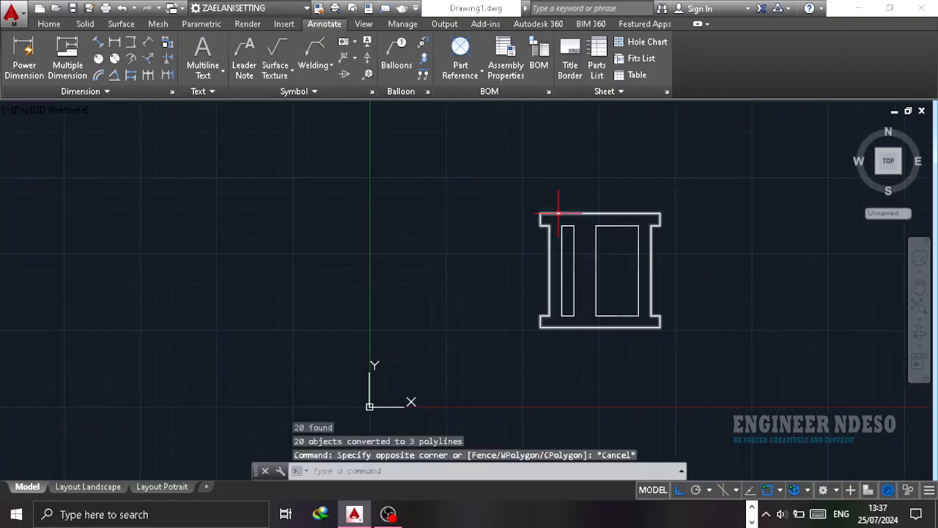
# - Measure the upper flange's horizontal overhang beyond the left vertical edge using Power Dimension
pyautogui.scroll(2, 555, 210)
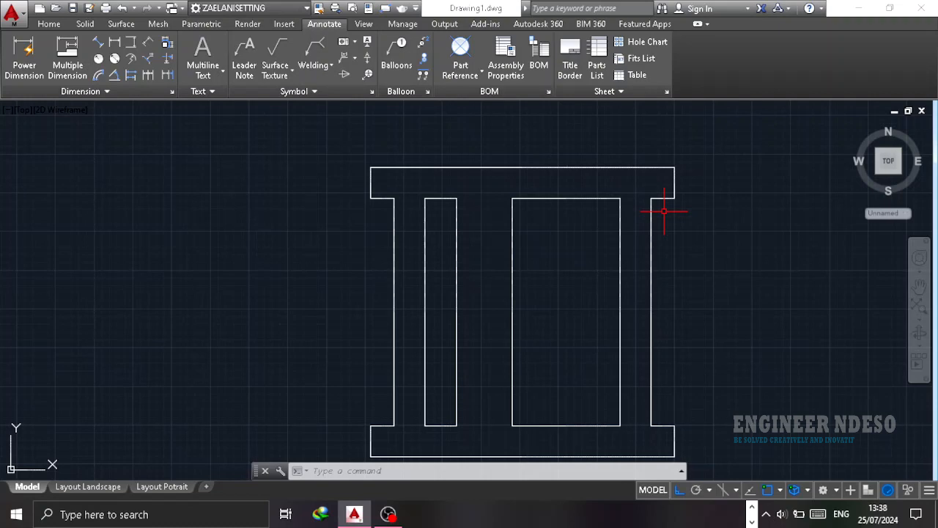
pyautogui.click(24, 55)
pyautogui.click(371, 167)
pyautogui.click(394, 197)
pyautogui.click(394, 156)
pyautogui.press('Escape')
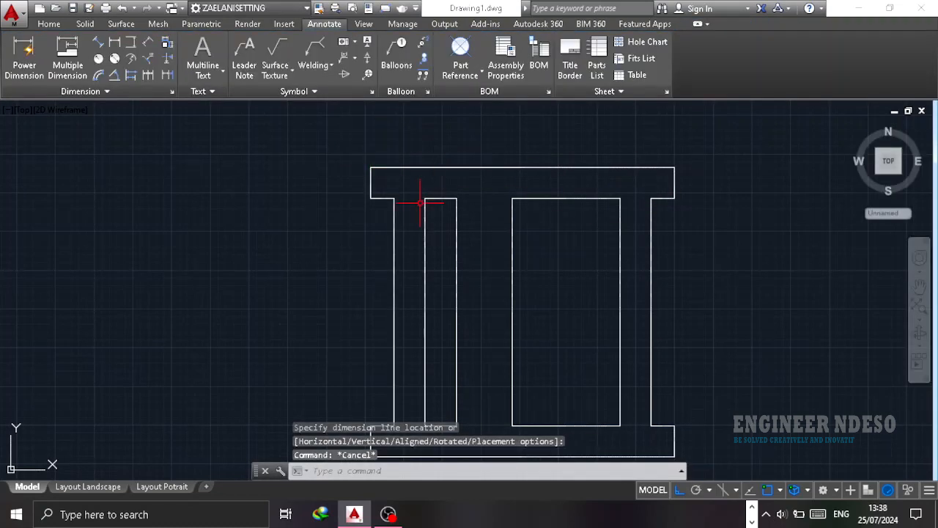
# - Measure the width of the wall beside the left opening and the left opening's width using Power Dimension
pyautogui.press('Return')
pyautogui.click(394, 198)
pyautogui.click(425, 198)
pyautogui.click(407, 126)
pyautogui.press('Escape')
pyautogui.press('Return')
pyautogui.click(425, 198)
pyautogui.click(457, 198)
# - Measure the horizontal gap between the two inner openings and the right opening's width
pyautogui.press('Return')
pyautogui.click(457, 198)
pyautogui.click(512, 198)
pyautogui.click(484, 139)
pyautogui.press('Escape')
pyautogui.press('Return')
pyautogui.click(512, 197)
pyautogui.click(620, 198)
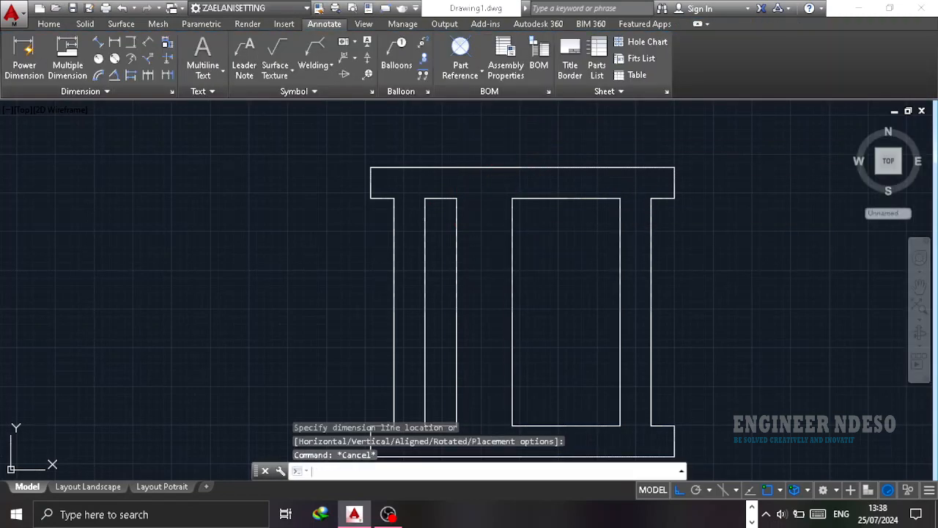
# - Measure the width of the wall beside the right opening and the upper flange's right overhang
pyautogui.press('Return')
pyautogui.click(620, 198)
pyautogui.click(651, 197)
pyautogui.click(636, 140)
pyautogui.press('Escape')
pyautogui.press('Return')
pyautogui.click(651, 198)
pyautogui.click(674, 198)
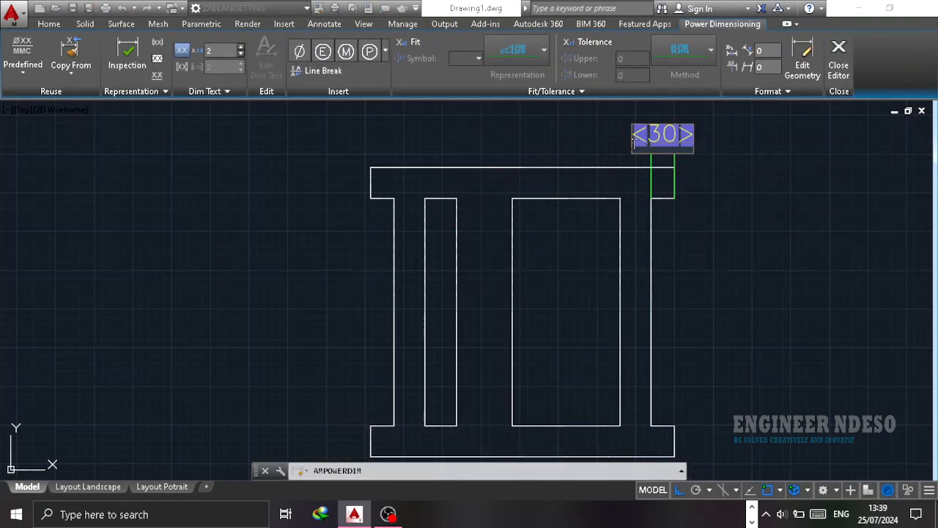
pyautogui.press('Escape')
# - Measure the upper flange's thickness and the vertical distance between the two flanges on the profile's left side
pyautogui.press('Return')
pyautogui.click(370, 167)
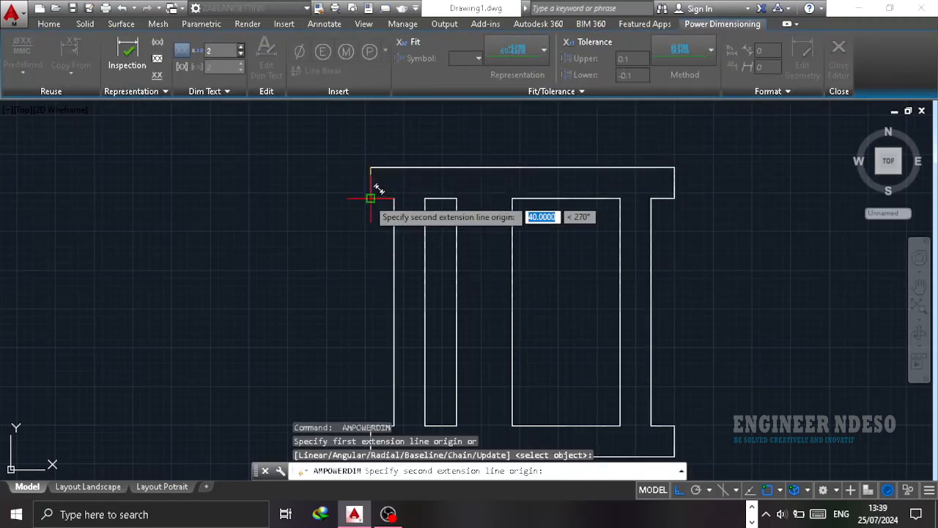
pyautogui.click(370, 198)
pyautogui.click(331, 184)
pyautogui.press('Escape')
pyautogui.press('Return')
pyautogui.click(370, 198)
pyautogui.click(368, 127)
pyautogui.click(368, 354)
pyautogui.click(308, 262)
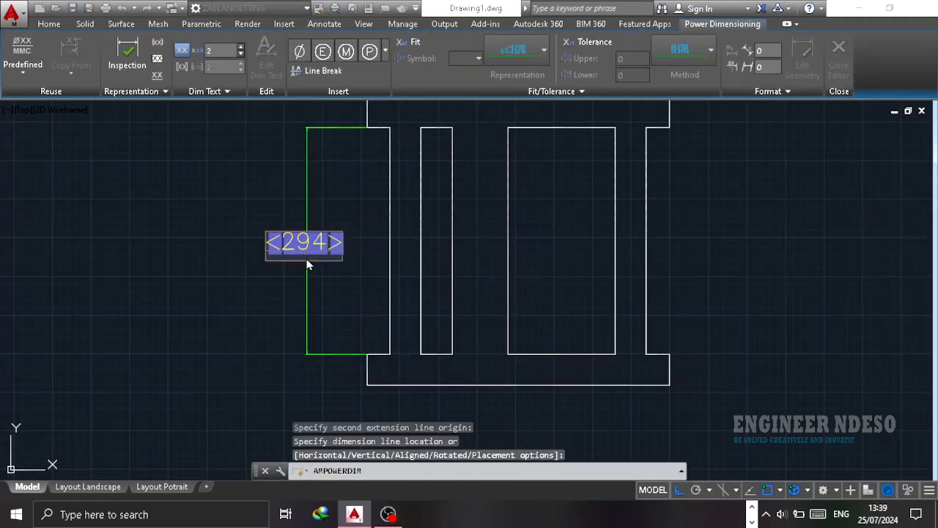
# - Measure the lower flange's thickness at its left end
pyautogui.press('Escape')
pyautogui.press('Return')
pyautogui.click(367, 354)
pyautogui.scroll(4, 378, 400)
pyautogui.click(348, 357)
pyautogui.scroll(4, 400, 125)
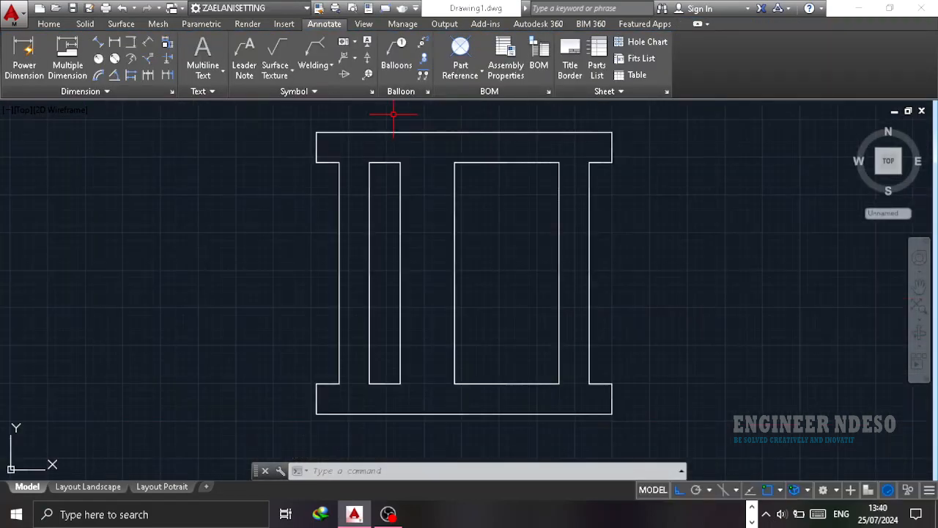
# - Switch to the SW Isometric view and extrude the outer outline to a height of 12
pyautogui.click(49, 24)
pyautogui.click(22, 109)
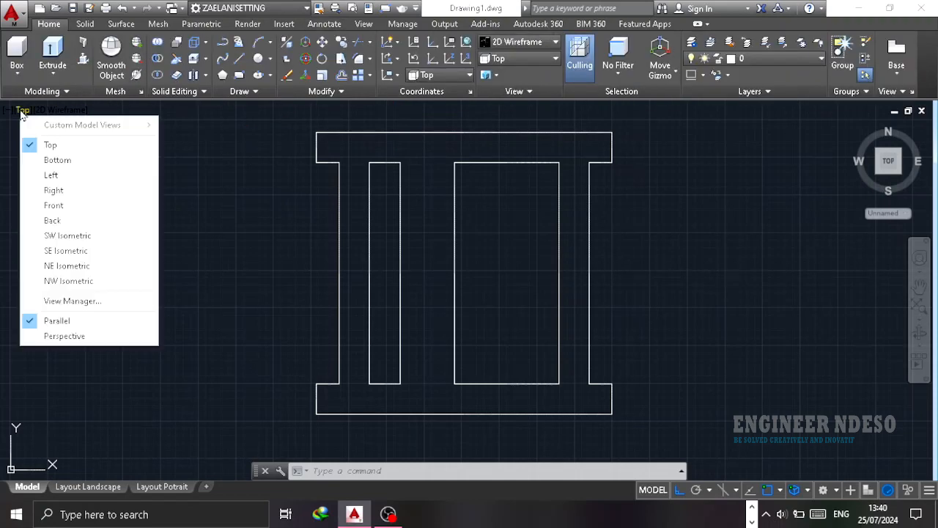
pyautogui.click(66, 245)
pyautogui.click(444, 245)
pyautogui.click(62, 59)
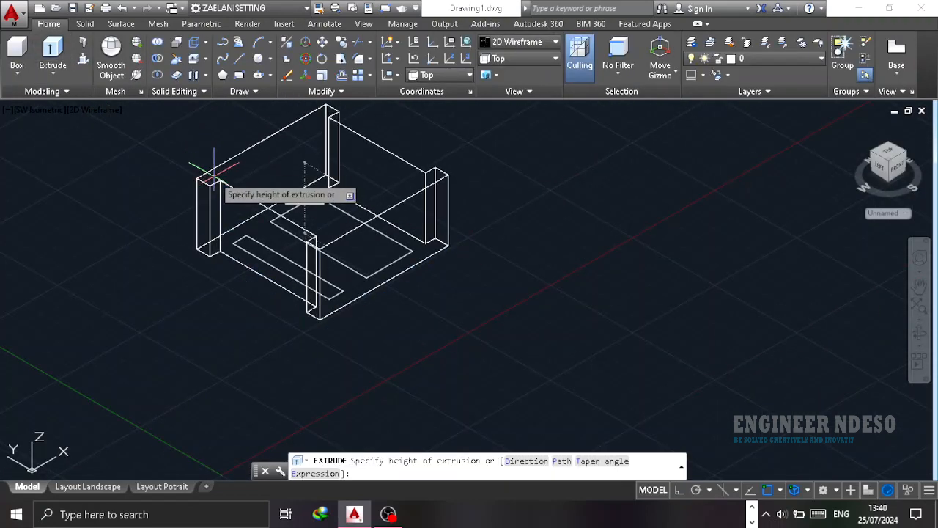
pyautogui.write('12')
pyautogui.press('Return')
pyautogui.click(96, 109)
pyautogui.click(144, 156)
pyautogui.click(52, 55)
pyautogui.press('Escape')
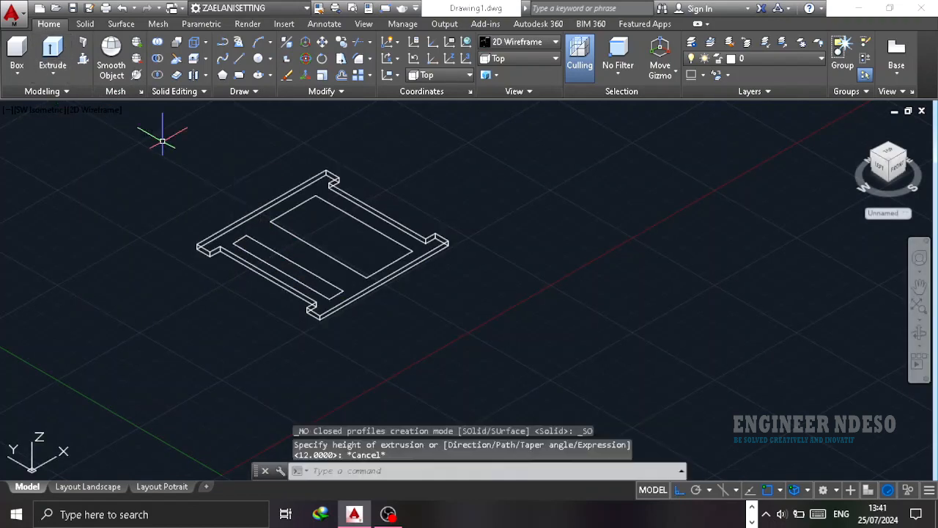
# - Extrude both inner rectangles together upward into blocks clearly taller than the plate
pyautogui.click(253, 238)
pyautogui.click(286, 213)
pyautogui.click(55, 49)
pyautogui.click(221, 170)
pyautogui.click(270, 170)
pyautogui.click(246, 171)
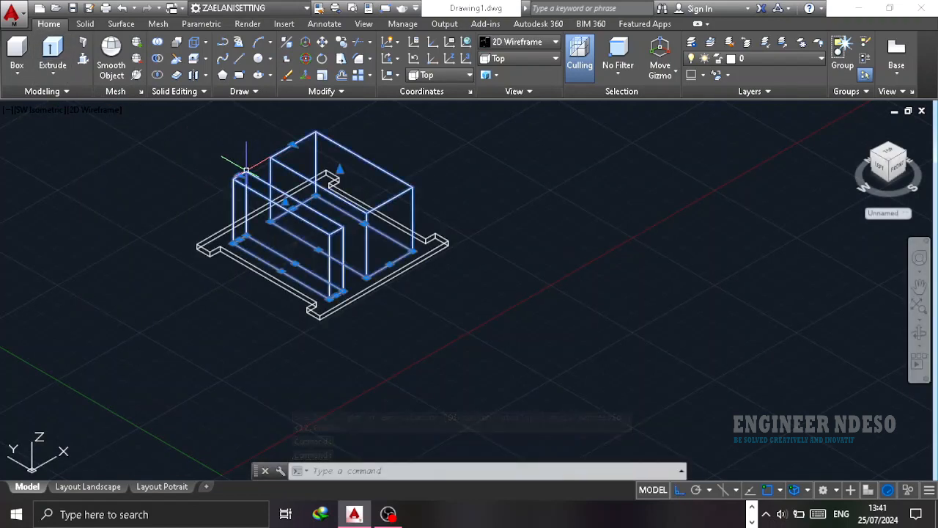
# - Move both inner blocks 12 straight down along Z, using an upper corner endpoint of the narrow block as base point
pyautogui.scroll(4, 258, 152)
pyautogui.press('Escape')
pyautogui.keyDown('shift'); pyautogui.rightClick(190, 162); pyautogui.keyUp('shift')
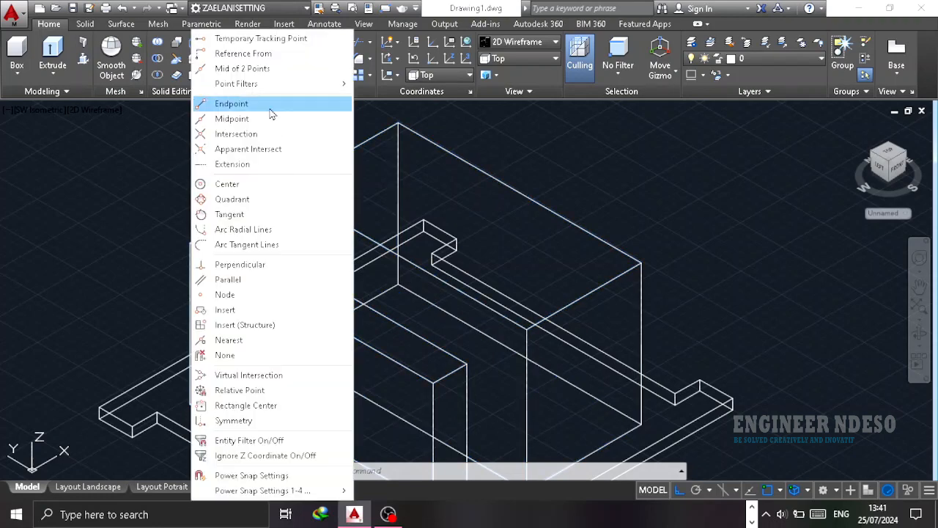
pyautogui.press('Escape')
pyautogui.click(283, 196)
pyautogui.click(232, 226)
pyautogui.press('space')
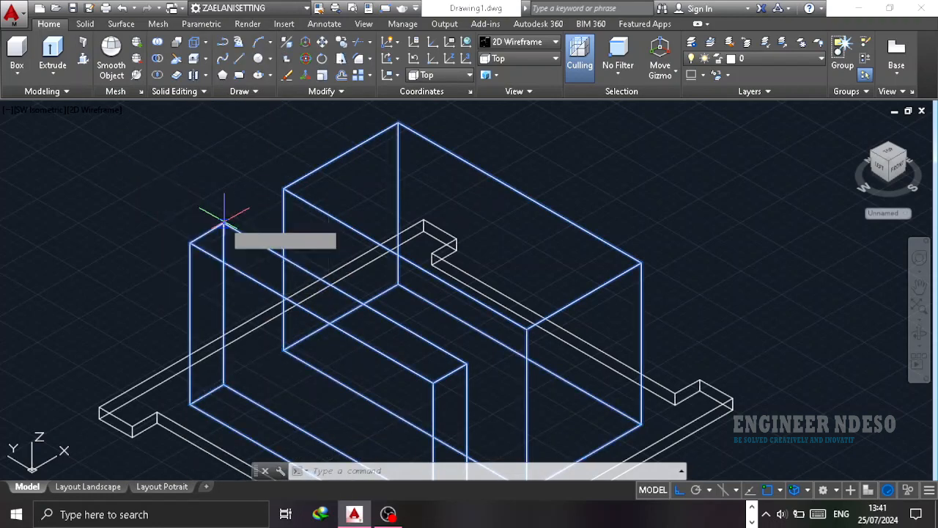
pyautogui.keyDown('shift'); pyautogui.rightClick(225, 209); pyautogui.keyUp('shift')
pyautogui.press('e')
pyautogui.click(191, 242)
pyautogui.scroll(-7, 196, 232)
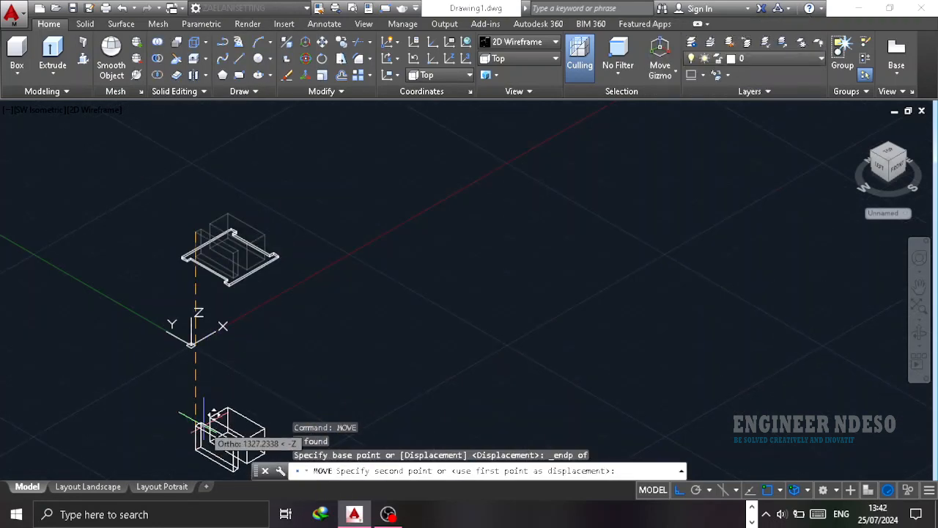
pyautogui.write('12')
pyautogui.press('space')
# - Show the model in the Conceptual visual style from a low custom view angle
pyautogui.scroll(8, 223, 239)
pyautogui.keyDown('shift'); pyautogui.moveTo(491, 293); pyautogui.dragTo(418, 220, button='middle'); pyautogui.keyUp('shift')
pyautogui.click(86, 111)
pyautogui.click(151, 163)
pyautogui.scroll(-4, 330, 223)
pyautogui.keyDown('shift'); pyautogui.moveTo(345, 235); pyautogui.dragTo(359, 253, button='middle'); pyautogui.keyUp('shift')
pyautogui.scroll(5, 272, 268)
# - Subtract the two inner blocks from the extruded flanged plate
pyautogui.write('su')
pyautogui.click(267, 345)
pyautogui.press('space')
pyautogui.click(293, 293)
pyautogui.click(425, 282)
pyautogui.press('space')
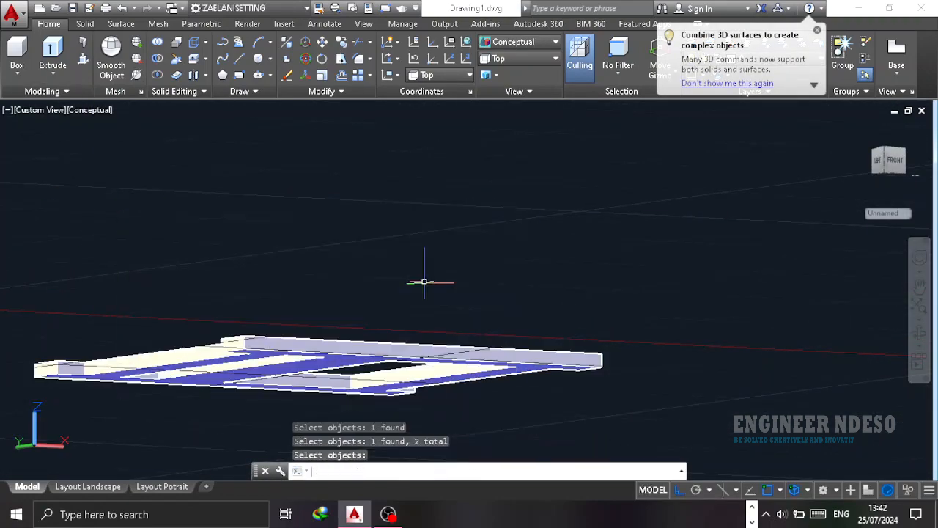
# - Inspect the two cut openings from above and set the visual style back to 2D Wireframe
pyautogui.keyDown('shift'); pyautogui.moveTo(424, 281); pyautogui.dragTo(608, 323, button='middle'); pyautogui.keyUp('shift')
pyautogui.scroll(-4, 469, 297)
pyautogui.keyDown('shift'); pyautogui.moveTo(469, 298); pyautogui.dragTo(425, 290, button='middle'); pyautogui.keyUp('shift')
pyautogui.scroll(4, 389, 275)
pyautogui.click(87, 110)
pyautogui.click(130, 147)
# - View the plate in SW Isometric and return to the Top view
pyautogui.click(42, 112)
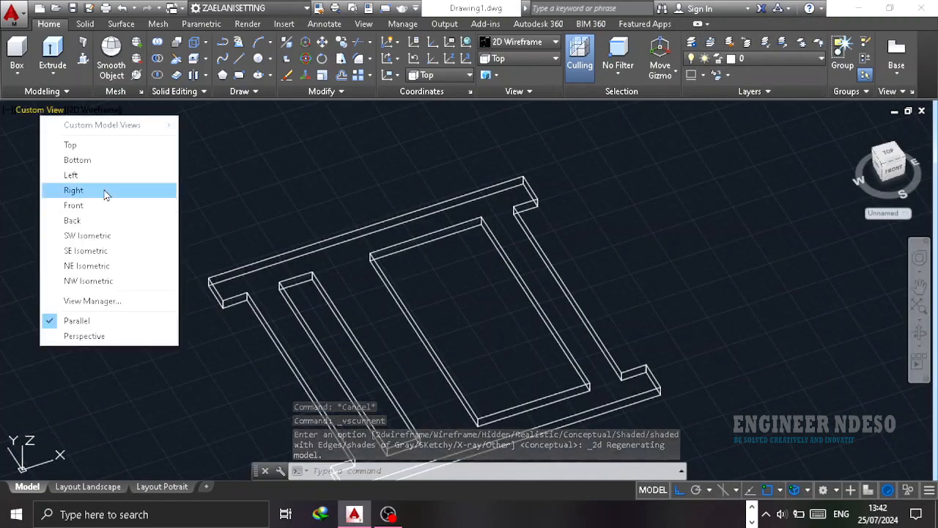
pyautogui.click(70, 144)
pyautogui.click(42, 110)
pyautogui.click(87, 235)
pyautogui.click(42, 110)
pyautogui.click(70, 145)
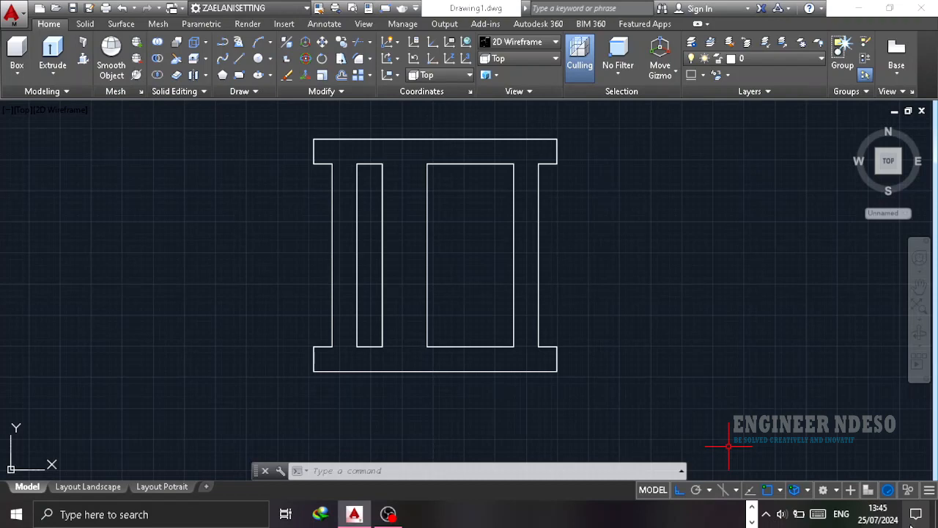
# - Draw a closed rectangle to the right of the plate with lines 120 down, 198 left, back up and across to the start
pyautogui.scroll(-2, 685, 303)
pyautogui.moveTo(684, 303); pyautogui.dragTo(258, 302, button='middle')
pyautogui.write('l')
pyautogui.press('Return')
pyautogui.click(390, 211)
pyautogui.moveTo(408, 346); pyautogui.dragTo(511, 315, button='middle')
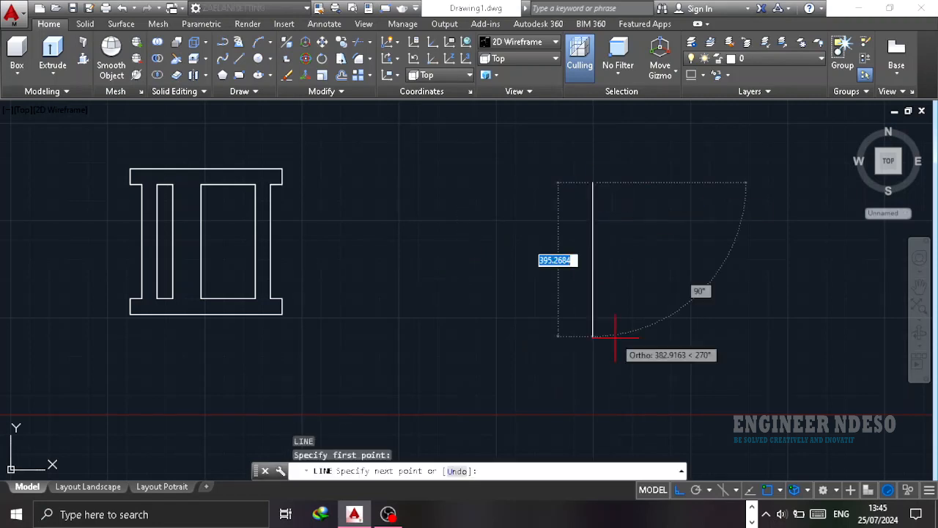
pyautogui.write('120')
pyautogui.press('Return')
pyautogui.scroll(2, 477, 215)
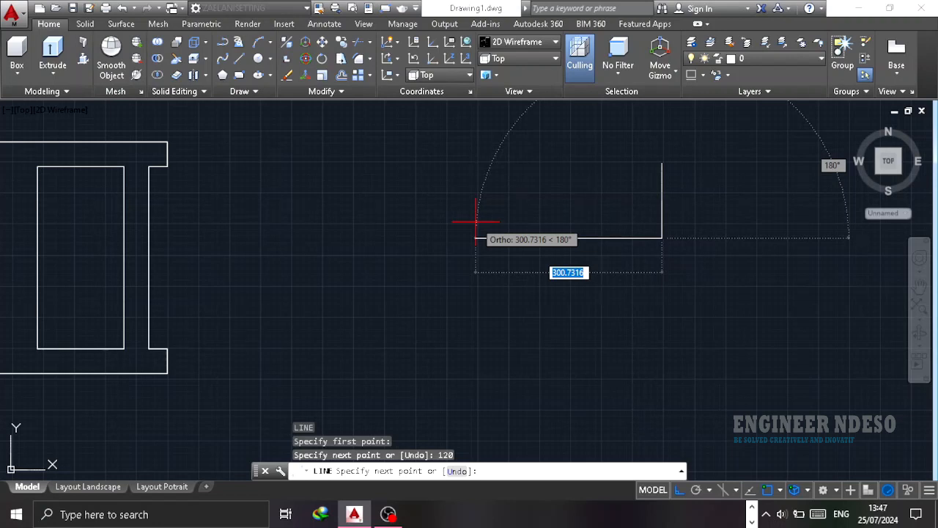
pyautogui.write('190')
pyautogui.press('Return')
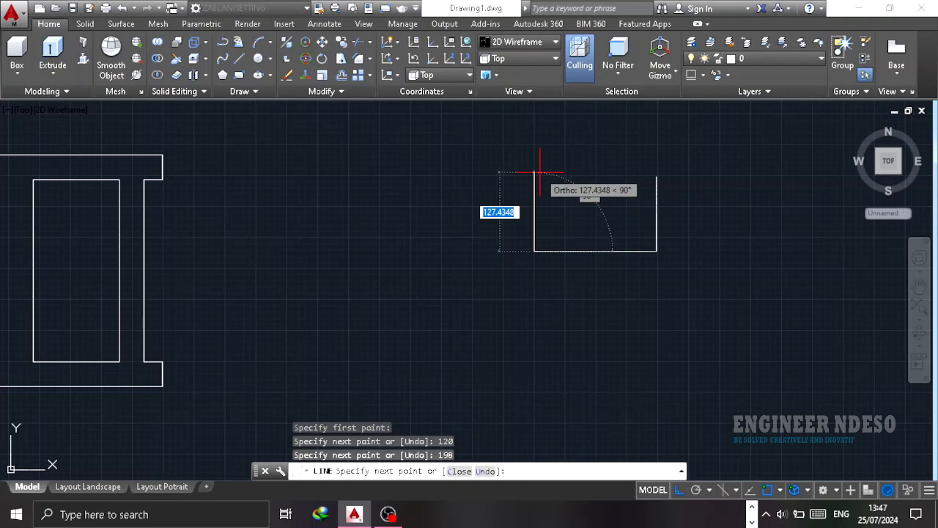
pyautogui.press('Escape')
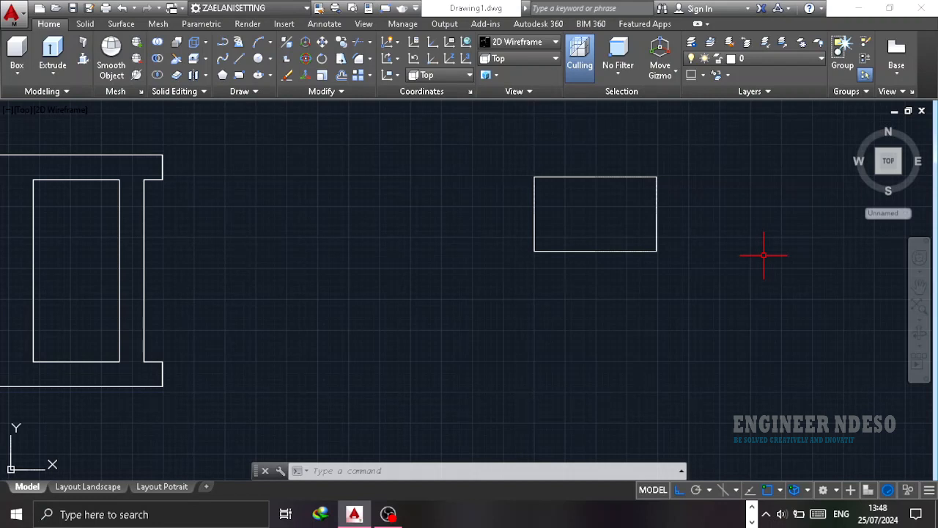
# - Draw a small closed rectangle between the plate and the larger rectangle with lines 38 right, 40 down, 38 left and back to the start
pyautogui.scroll(-2, 764, 255)
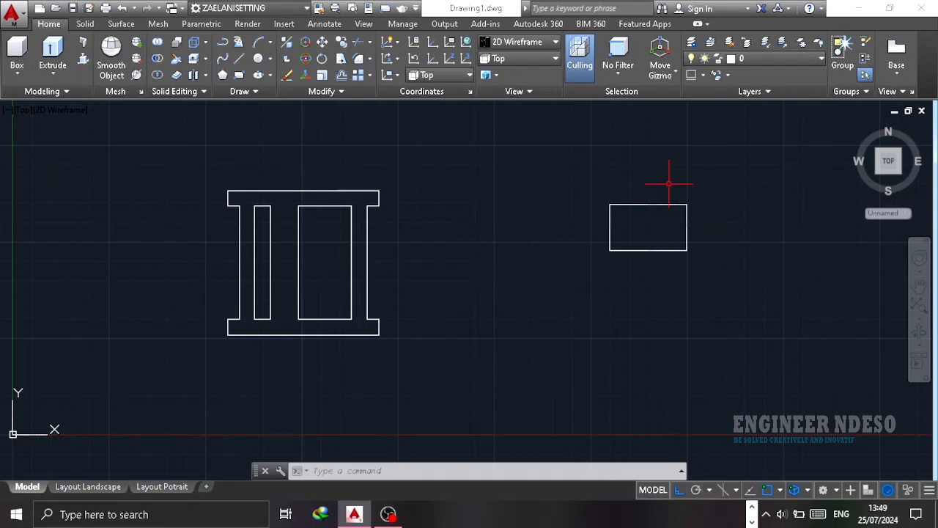
pyautogui.press('l')
pyautogui.press('Return')
pyautogui.click(444, 206)
pyautogui.write('38')
pyautogui.press('Return')
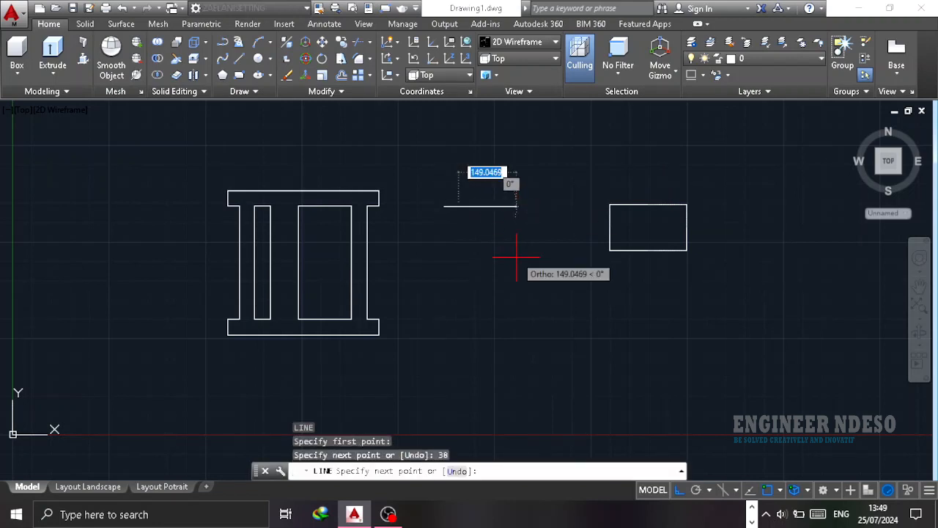
pyautogui.scroll(4, 449, 231)
pyautogui.write('40')
pyautogui.press('Return')
pyautogui.write('38')
pyautogui.press('Return')
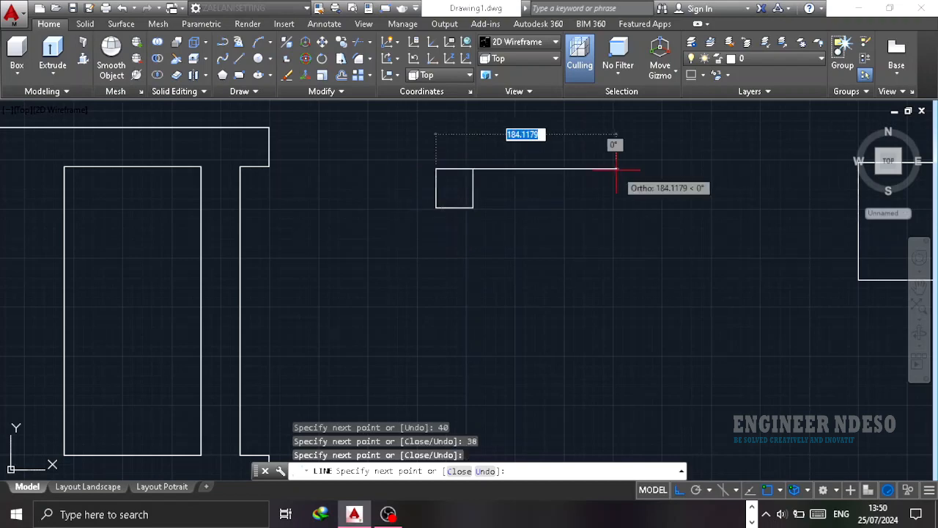
pyautogui.press('Escape')
# - Draw a circle of radius 3 beside the small rectangle's upper-left corner and check its diameter with a diameter dimension
pyautogui.scroll(3, 421, 155)
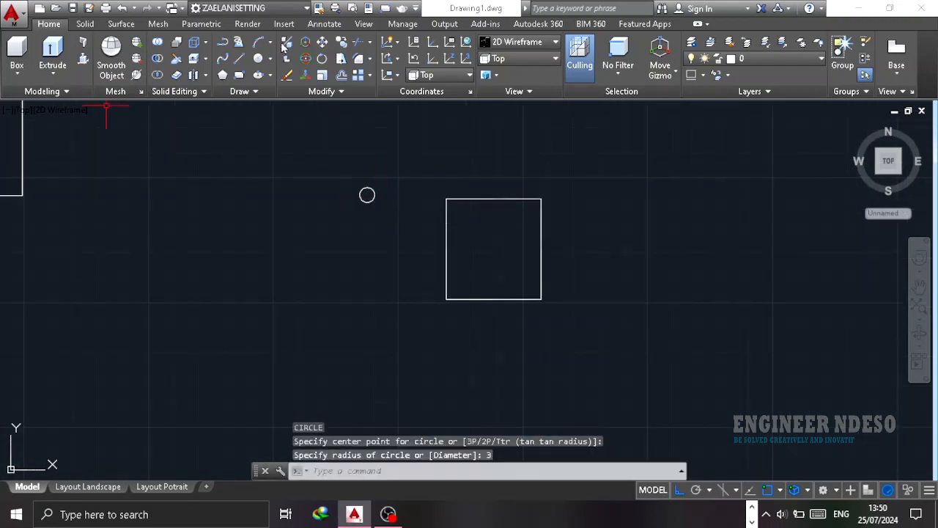
pyautogui.click(367, 194)
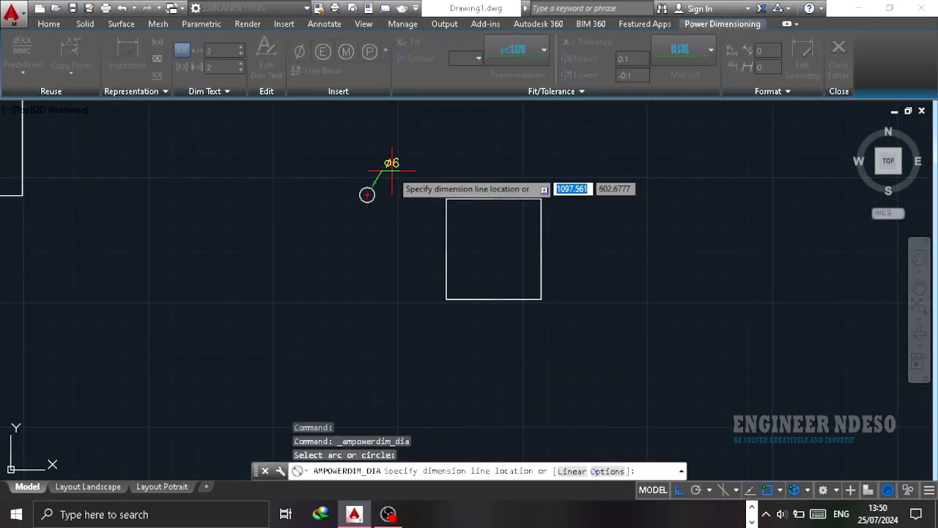
pyautogui.press('Escape')
pyautogui.press('Escape')
pyautogui.scroll(-2, 377, 188)
pyautogui.scroll(2, 370, 190)
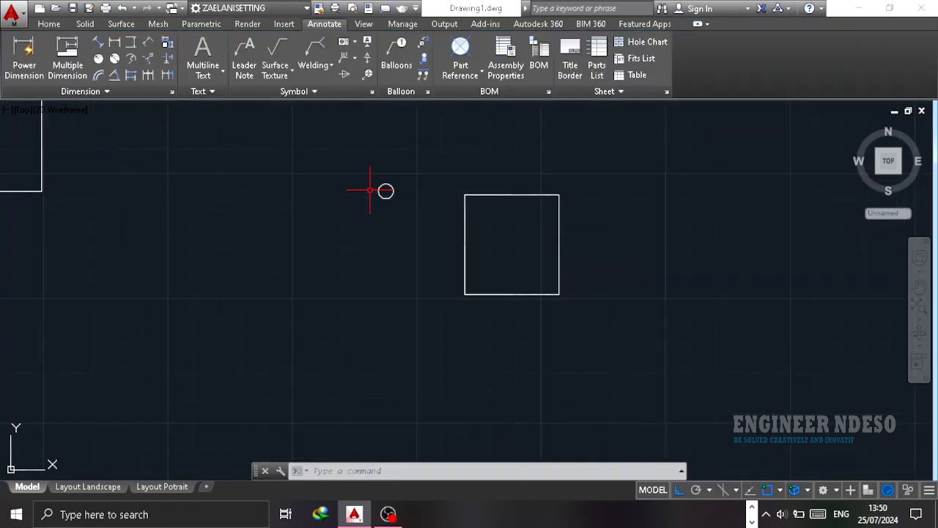
# - Draw a 4.5 long line down the small rectangle's left edge from its upper-left corner
pyautogui.scroll(6, 484, 282)
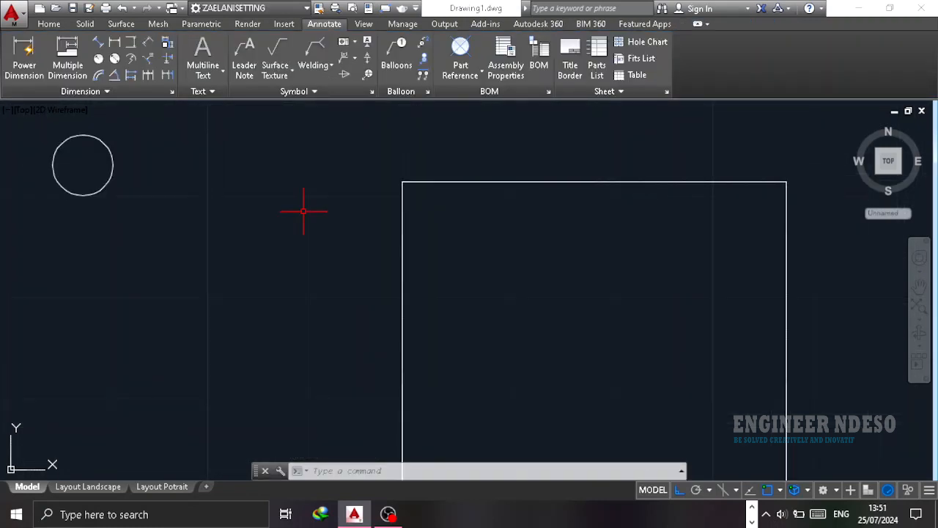
pyautogui.write('l')
pyautogui.press('Return')
pyautogui.click(403, 182)
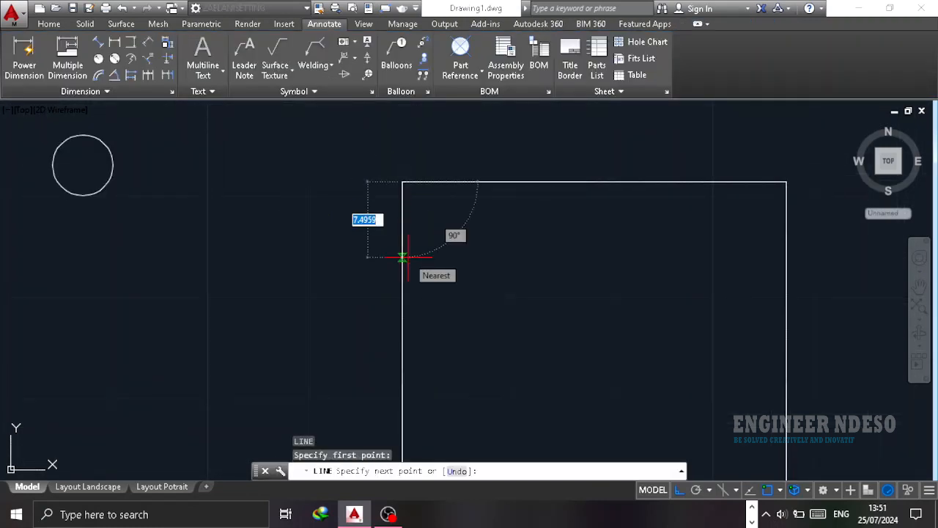
pyautogui.write('4.5')
pyautogui.press('Return')
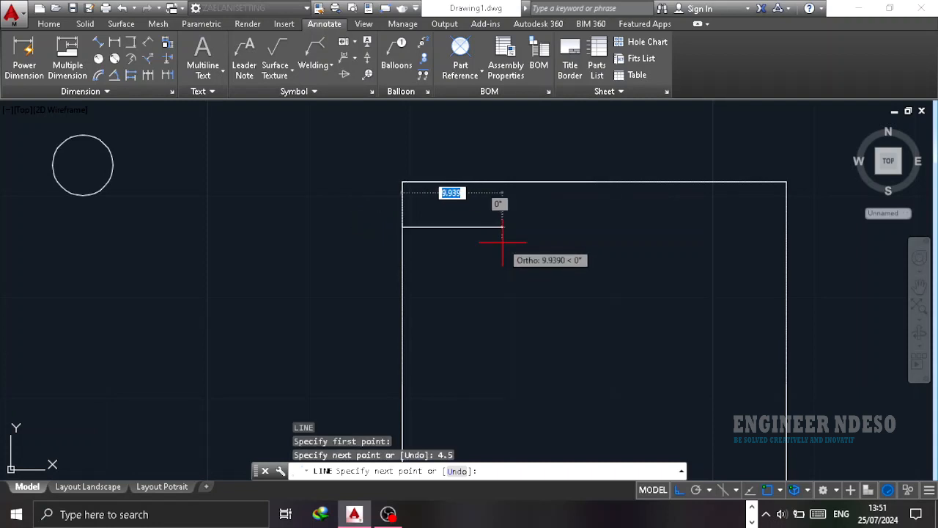
pyautogui.press('Escape')
# - Move the circle by its top quadrant to the lower end of the 4.5 line on the small rectangle's left edge
pyautogui.moveTo(139, 220); pyautogui.dragTo(78, 183)
pyautogui.write('m')
pyautogui.press('Return')
pyautogui.keyDown('shift'); pyautogui.rightClick(160, 217); pyautogui.keyUp('shift')
pyautogui.click(253, 200)
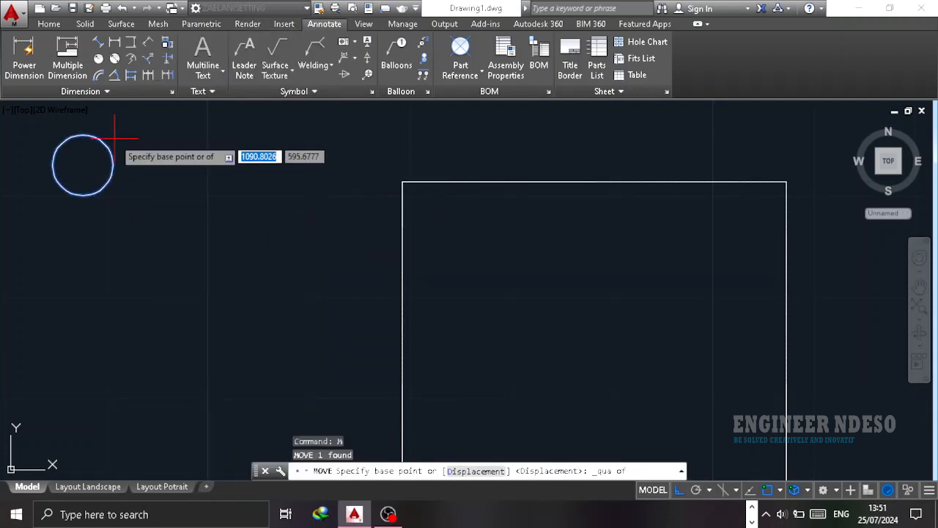
pyautogui.click(83, 136)
pyautogui.keyDown('shift'); pyautogui.rightClick(206, 191); pyautogui.keyUp('shift')
pyautogui.click(265, 199)
pyautogui.click(402, 227)
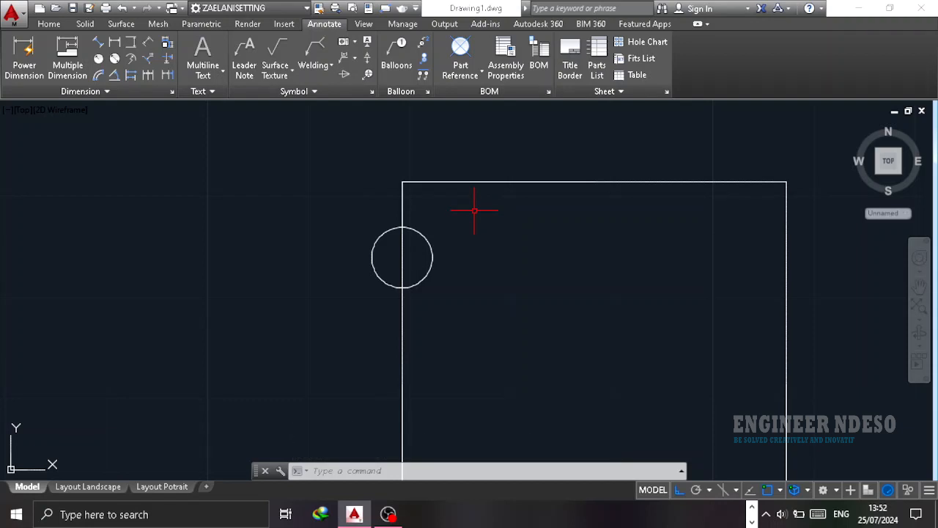
# - Draw a horizontal line across the circle from its left quadrant to its right quadrant
pyautogui.write('l')
pyautogui.press('Return')
pyautogui.click(371, 257)
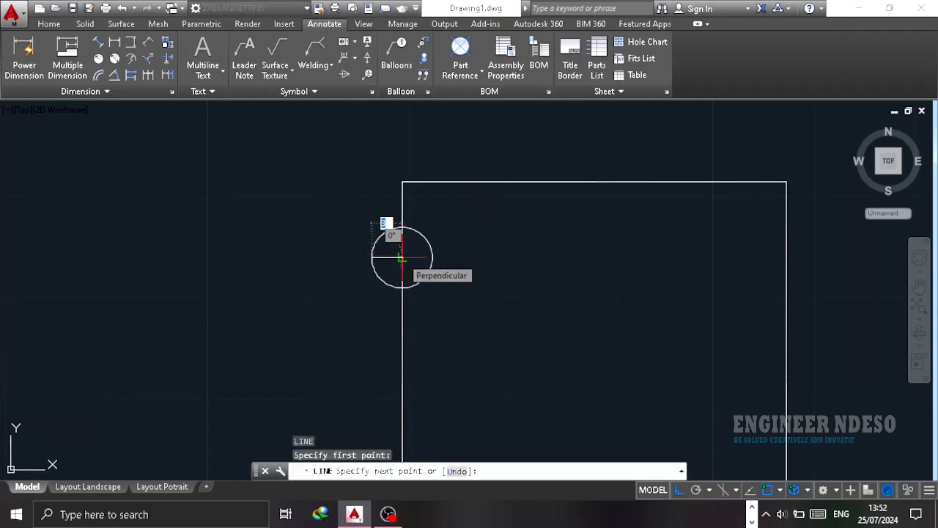
pyautogui.click(432, 257)
pyautogui.press('Escape')
# - Trim away the left half of the horizontal line inside the circle
pyautogui.scroll(4, 404, 256)
pyautogui.scroll(-2, 411, 232)
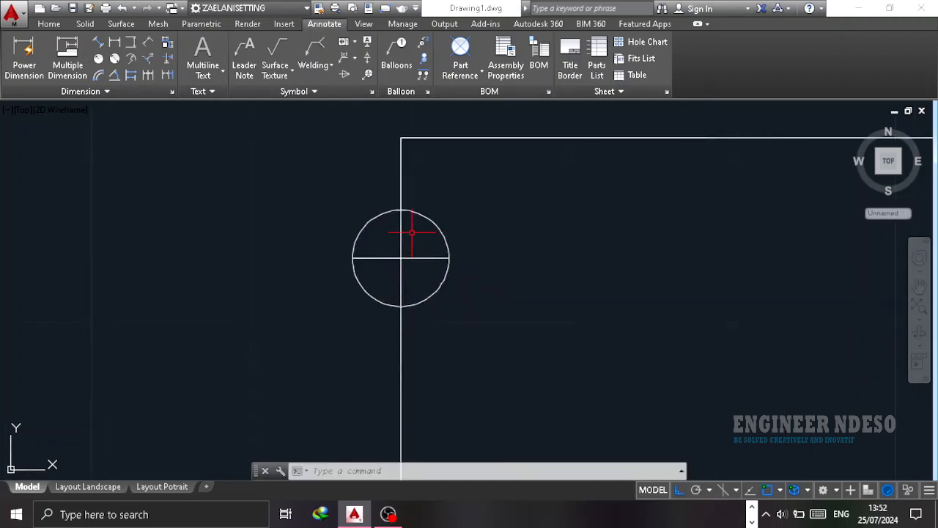
pyautogui.write('tr')
pyautogui.click(376, 258)
pyautogui.press('Escape')
# - Draw a 3.5 long horizontal line from the circle's center toward the inside of the small rectangle
pyautogui.write('l')
pyautogui.press('Return')
pyautogui.keyDown('shift'); pyautogui.rightClick(531, 263); pyautogui.keyUp('shift')
pyautogui.click(604, 103)
pyautogui.click(401, 258)
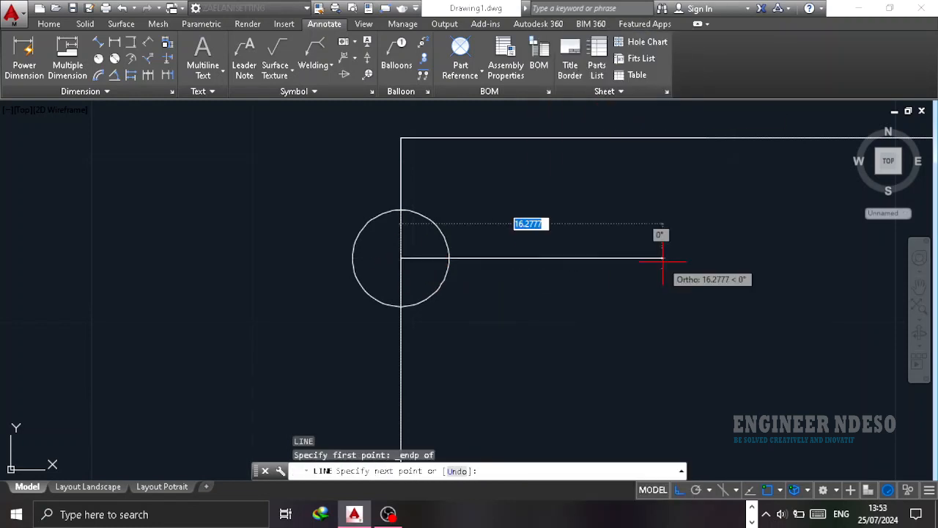
pyautogui.write('3.5')
pyautogui.press('Return')
pyautogui.click(530, 365)
pyautogui.press('Escape')
pyautogui.click(454, 258)
pyautogui.press('Delete')
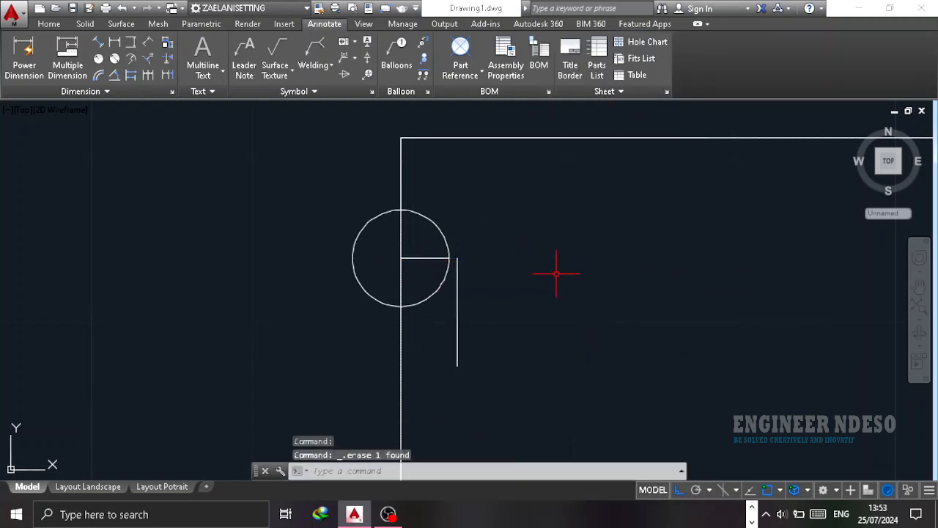
pyautogui.hotkey('ctrl', 'z')
# - Move the circle by its left quadrant to the inner end of the 3.5 line and delete the horizontal helper lines
pyautogui.click(353, 256)
pyautogui.write('m')
pyautogui.press('Return')
pyautogui.keyDown('shift'); pyautogui.rightClick(617, 303); pyautogui.keyUp('shift')
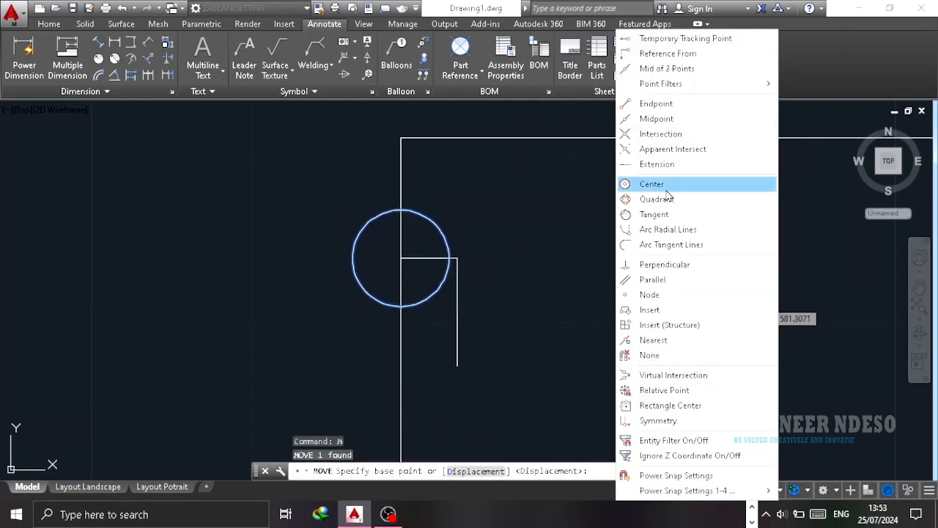
pyautogui.click(664, 199)
pyautogui.click(354, 263)
pyautogui.keyDown('shift'); pyautogui.rightClick(354, 263); pyautogui.keyUp('shift')
pyautogui.click(434, 104)
pyautogui.click(457, 258)
pyautogui.press('Escape')
pyautogui.press('Escape')
pyautogui.press('Escape')
pyautogui.click(435, 258)
pyautogui.press('Delete')
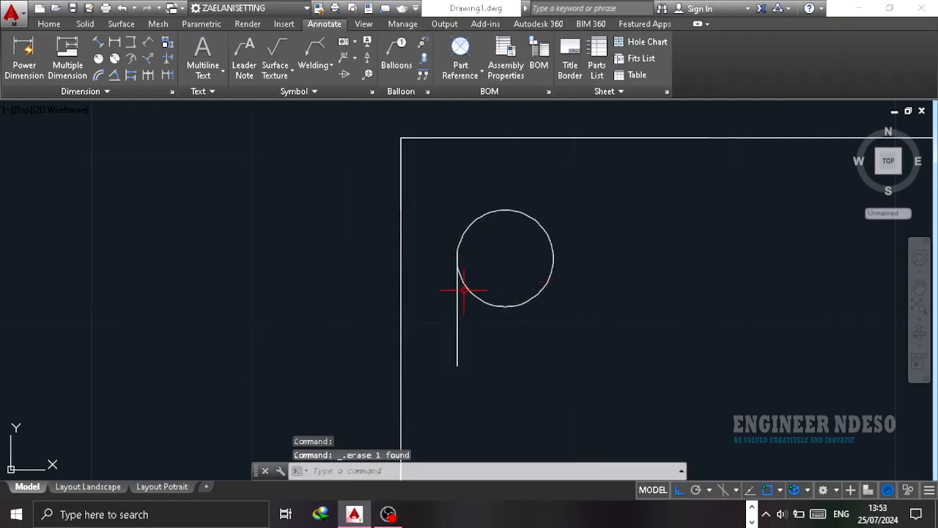
# - Draw a 4.5 long check line from the circle's top quadrant up to the small rectangle's top edge
pyautogui.press('l')
pyautogui.press('Return')
pyautogui.click(505, 210)
pyautogui.write('3.5')
pyautogui.press('Return')
pyautogui.press('Escape')
# - Draw a 3.5 long check line from the circle's left quadrant to the small rectangle's left edge
pyautogui.press('l')
pyautogui.press('Return')
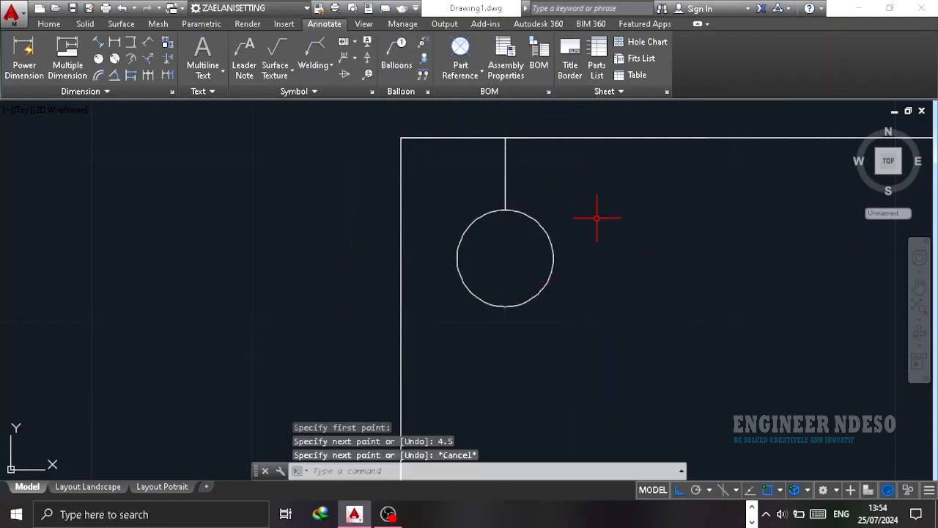
pyautogui.click(457, 258)
pyautogui.write('3.5')
pyautogui.press('Return')
pyautogui.press('Escape')
# - Delete the two check lines between the circle and the small rectangle's top and left edges
pyautogui.scroll(-6, 564, 202)
pyautogui.click(550, 196)
pyautogui.press('Delete')
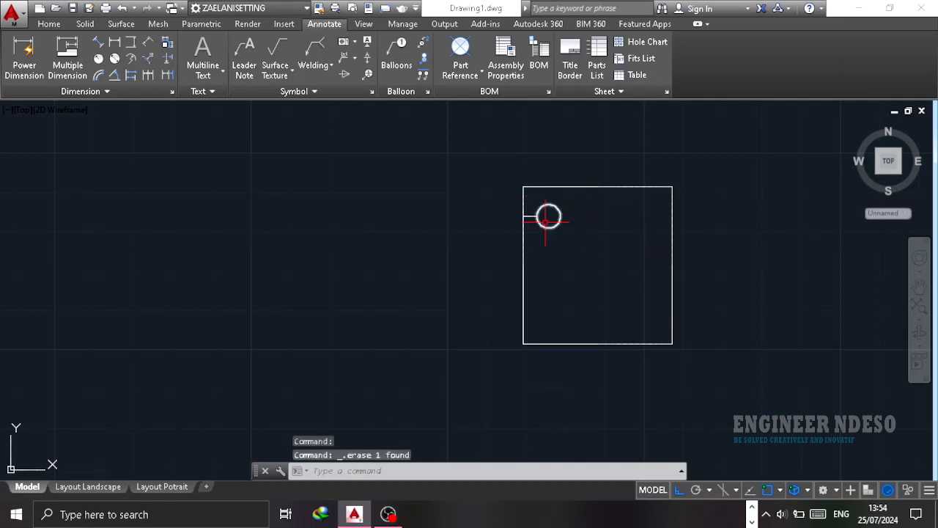
pyautogui.click(534, 217)
pyautogui.press('Delete')
pyautogui.click(560, 222)
pyautogui.write('mi')
pyautogui.press('Return')
pyautogui.click(523, 265)
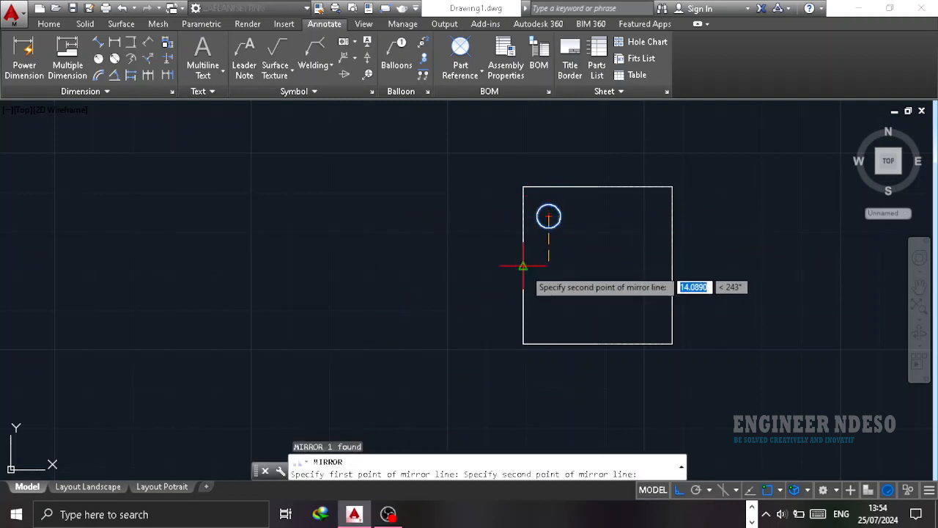
pyautogui.press('Escape')
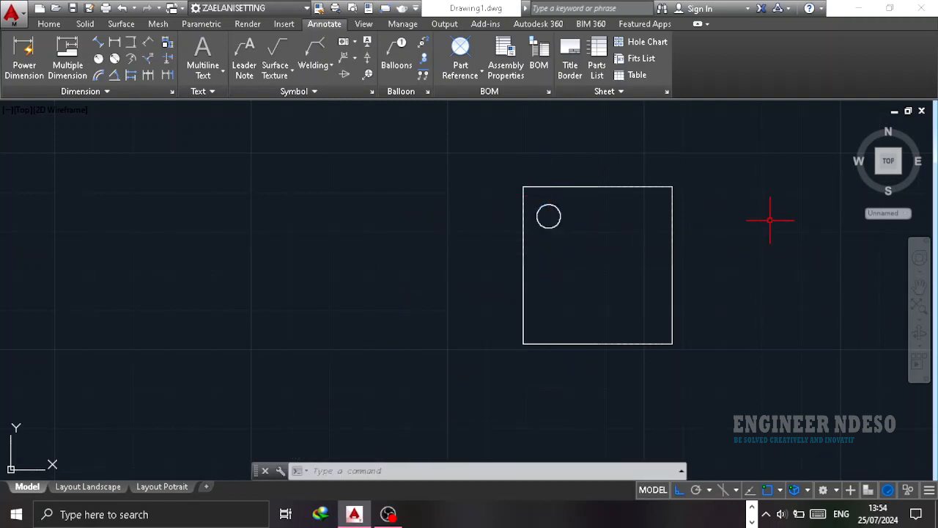
pyautogui.click(531, 199)
pyautogui.click(587, 241)
pyautogui.write('mi')
pyautogui.press('Return')
pyautogui.click(537, 217)
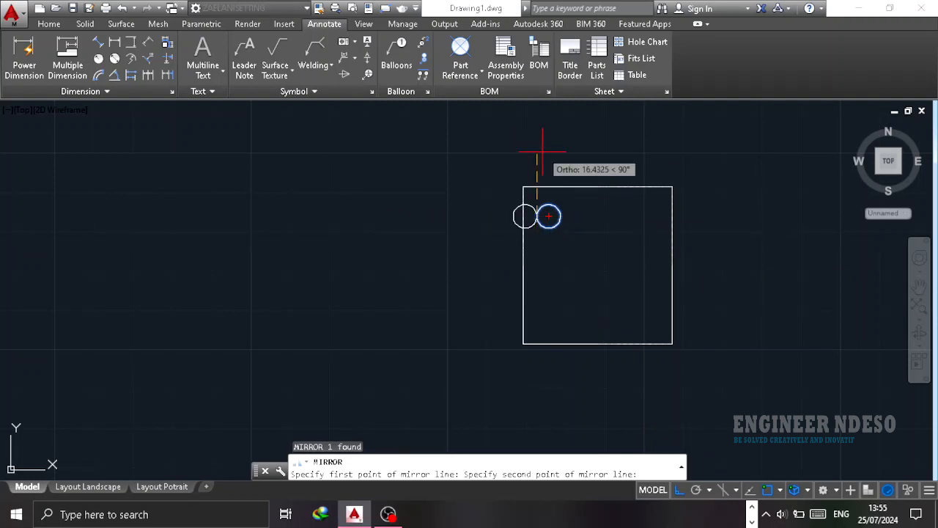
pyautogui.press('Escape')
pyautogui.press('Escape')
pyautogui.press('Escape')
pyautogui.click(663, 284)
pyautogui.click(548, 228)
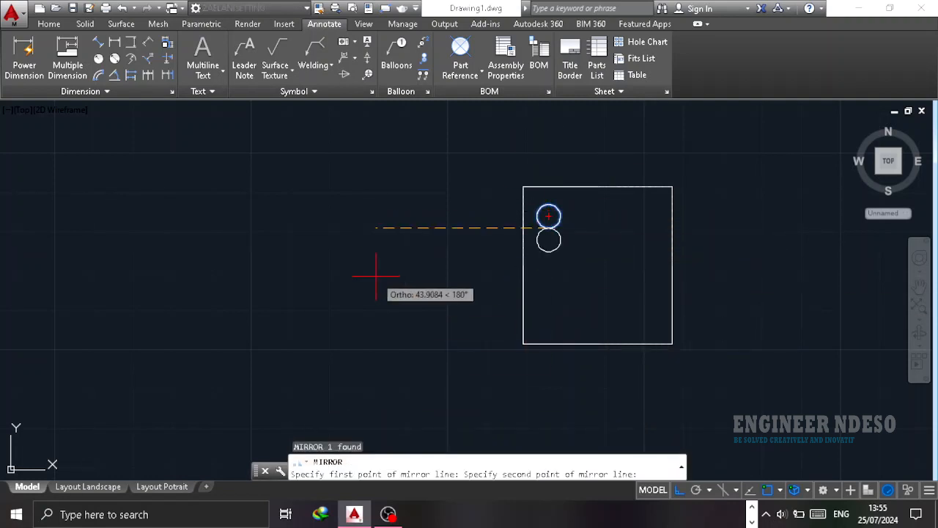
pyautogui.press('Escape')
pyautogui.press('Escape')
pyautogui.press('Escape')
pyautogui.press('Escape')
pyautogui.click(580, 257)
pyautogui.press('Escape')
# - Mirror the small rectangle and its circle about the horizontal line through the left edge's midpoint, keeping the originals
pyautogui.click(699, 357)
pyautogui.click(481, 161)
pyautogui.write('mi')
pyautogui.press('Return')
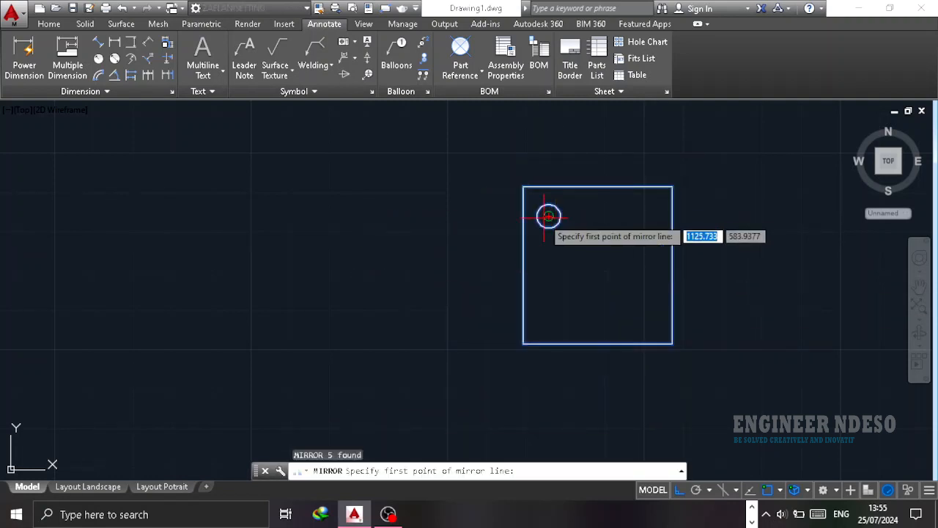
pyautogui.click(523, 265)
pyautogui.press('Return')
# - Measure the gap between the lower circle's bottom quadrant and the small rectangle's bottom edge with Power Dimension
pyautogui.scroll(2, 587, 364)
pyautogui.click(28, 56)
pyautogui.click(525, 305)
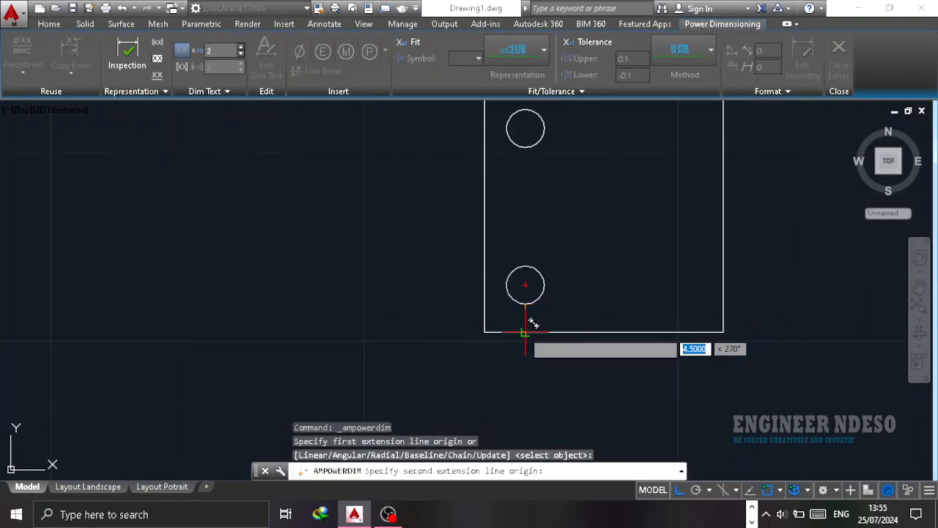
pyautogui.click(524, 332)
pyautogui.click(356, 316)
pyautogui.press('Escape')
pyautogui.press('Escape')
pyautogui.click(526, 304)
pyautogui.click(526, 332)
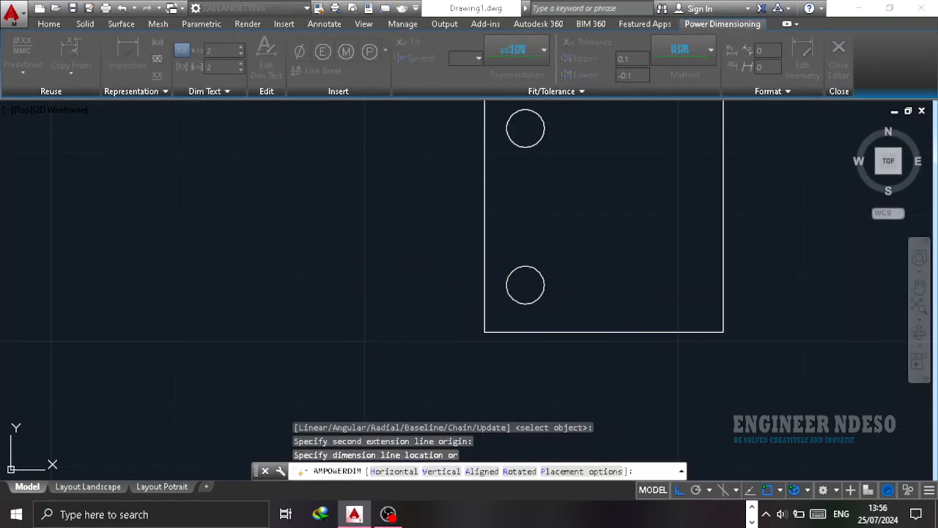
pyautogui.press('Escape')
pyautogui.press('Escape')
# - Mirror the small rectangle and its two circles about the vertical line through the bottom edge's midpoint, keeping the originals
pyautogui.scroll(-2, 525, 261)
pyautogui.click(678, 332)
pyautogui.click(463, 143)
pyautogui.write('mi')
pyautogui.press('Return')
pyautogui.click(574, 304)
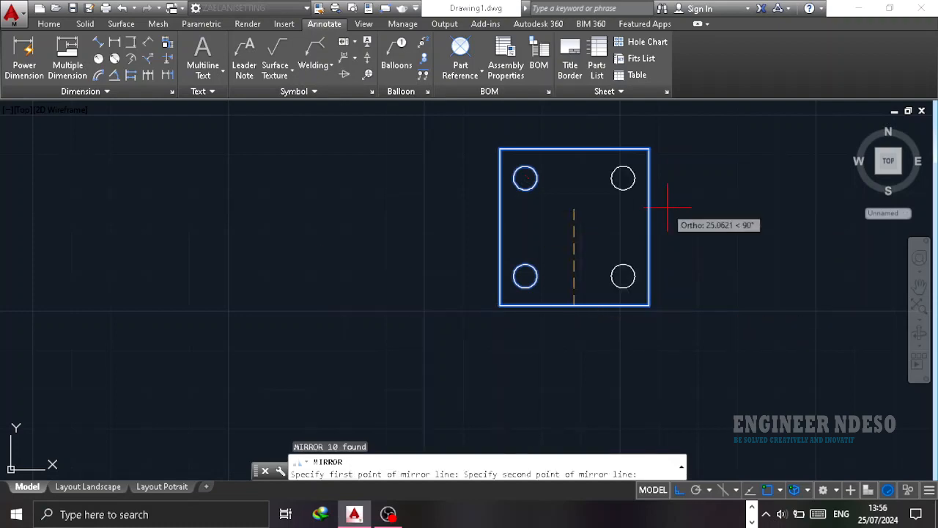
pyautogui.scroll(-5, 663, 205)
pyautogui.click(708, 210)
pyautogui.press('Return')
pyautogui.press('Escape')
pyautogui.press('Escape')
# - Draw a 7.5 long horizontal line inward from the midpoint of the large plain rectangle's left edge
pyautogui.scroll(5, 636, 188)
pyautogui.scroll(-2, 545, 194)
pyautogui.moveTo(615, 155); pyautogui.dragTo(521, 190, button='middle')
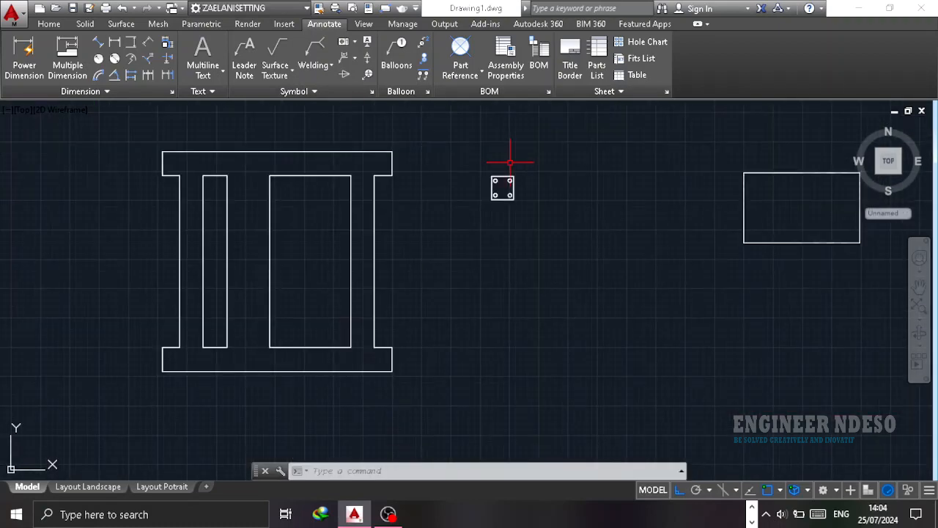
pyautogui.scroll(-1, 492, 156)
pyautogui.scroll(1, 513, 150)
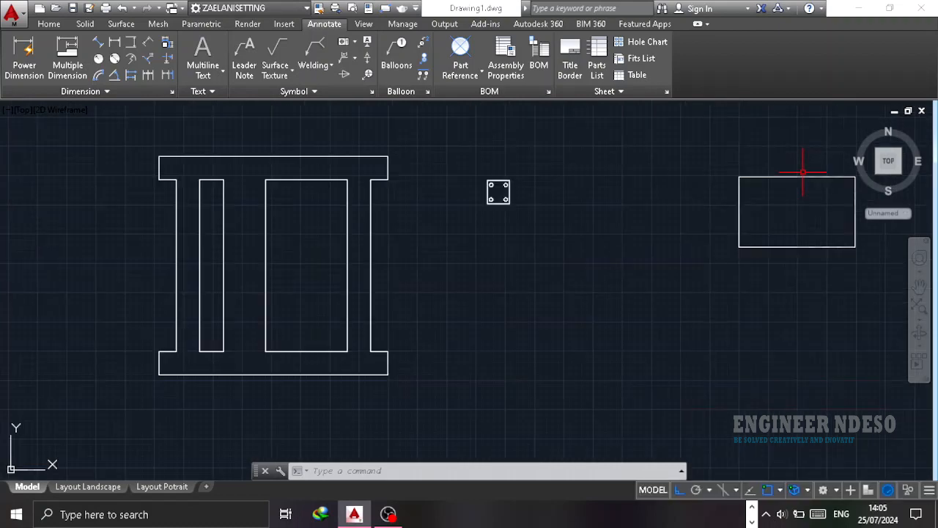
pyautogui.scroll(2, 795, 176)
pyautogui.moveTo(745, 196); pyautogui.dragTo(593, 224, button='middle')
pyautogui.write('l')
pyautogui.press('Return')
pyautogui.keyDown('shift'); pyautogui.rightClick(587, 223); pyautogui.keyUp('shift')
pyautogui.click(632, 118)
pyautogui.click(556, 260)
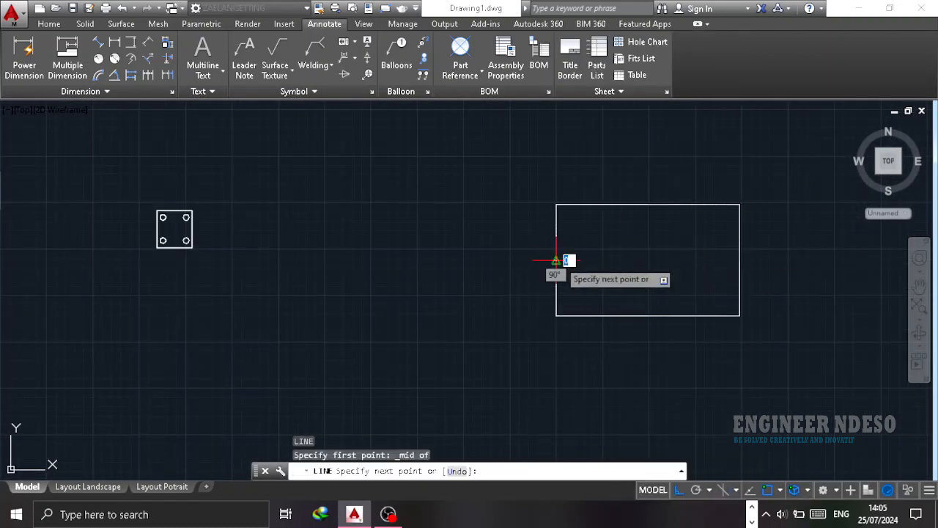
pyautogui.write('7.5')
pyautogui.press('Return')
pyautogui.press('Escape')
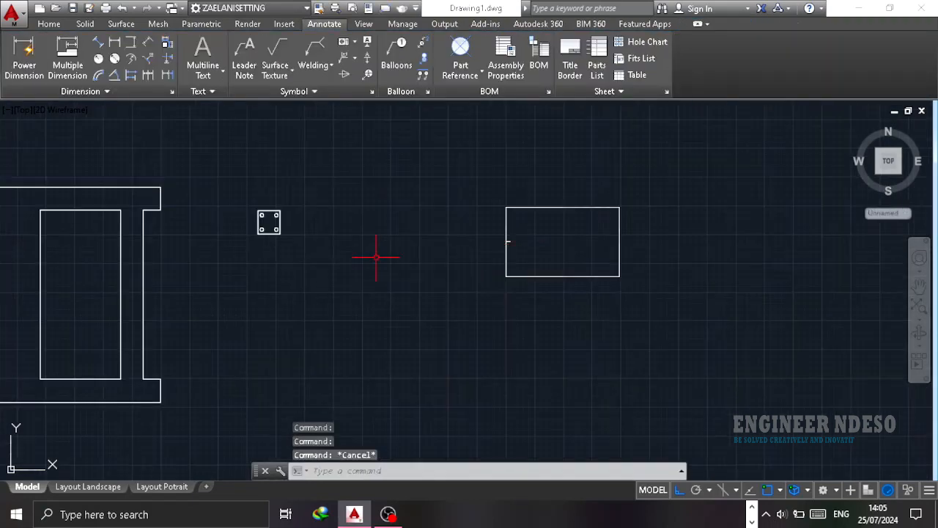
# - Move the four-circle rectangle by its left edge's midpoint to the inner end of the 7.5 line, and delete that line
pyautogui.moveTo(246, 202); pyautogui.dragTo(293, 242)
pyautogui.write('M')
pyautogui.press('Return')
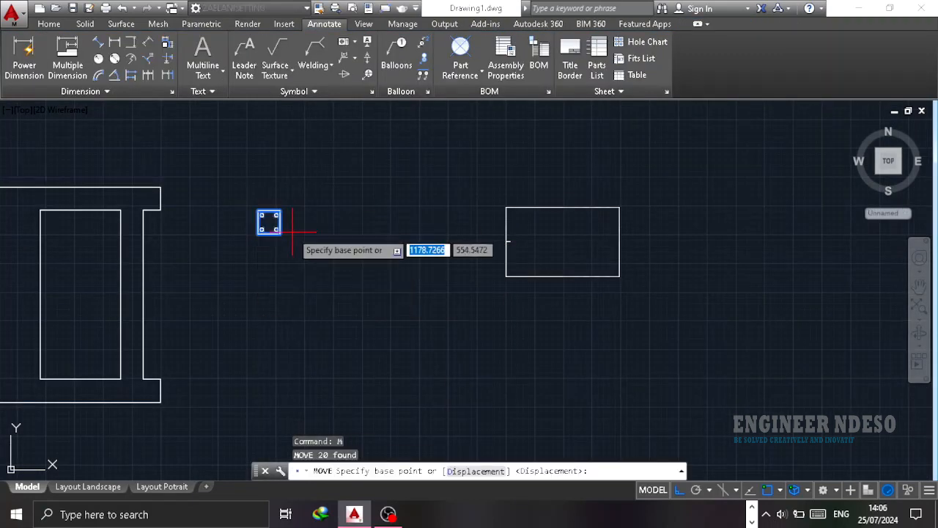
pyautogui.keyDown('shift'); pyautogui.rightClick(286, 228); pyautogui.keyUp('shift')
pyautogui.click(330, 118)
pyautogui.scroll(5, 254, 227)
pyautogui.click(270, 206)
pyautogui.click(462, 217)
pyautogui.scroll(-5, 523, 247)
pyautogui.click(330, 276)
pyautogui.press('Delete')
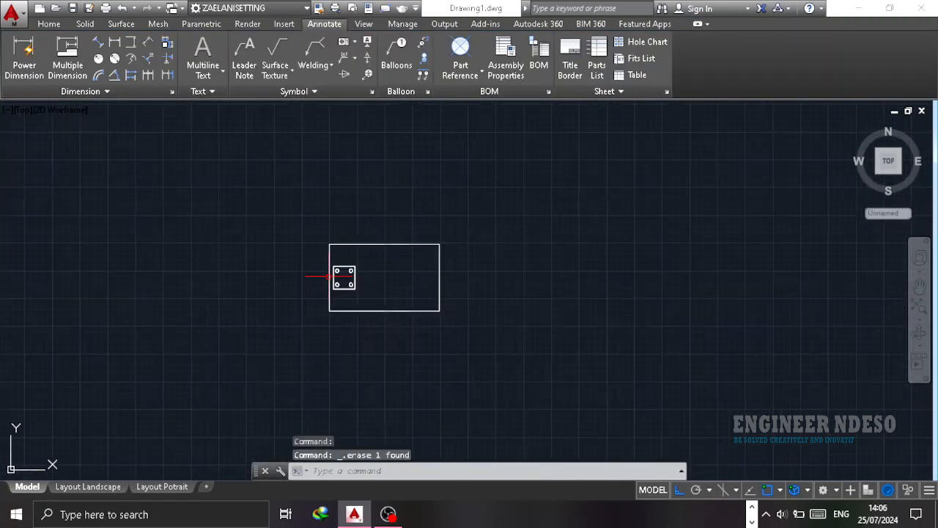
pyautogui.moveTo(440, 268); pyautogui.dragTo(594, 245, button='middle')
pyautogui.scroll(-2, 594, 245)
pyautogui.moveTo(377, 291)
pyautogui.mouseDown(button='middle')
pyautogui.moveTo(447, 245)
pyautogui.moveTo(598, 266)
pyautogui.mouseUp(button='middle')
pyautogui.scroll(2, 597, 266)
pyautogui.write('l')
pyautogui.press('Return')
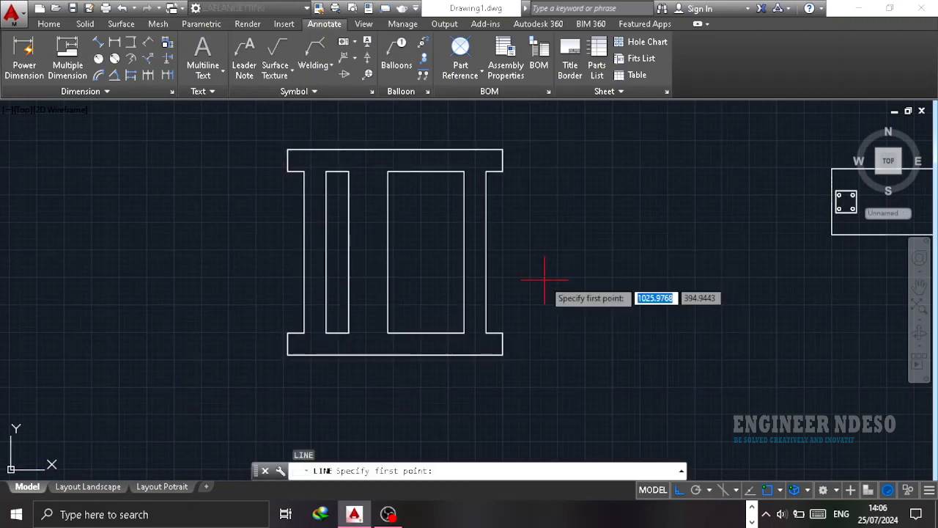
pyautogui.press('Escape')
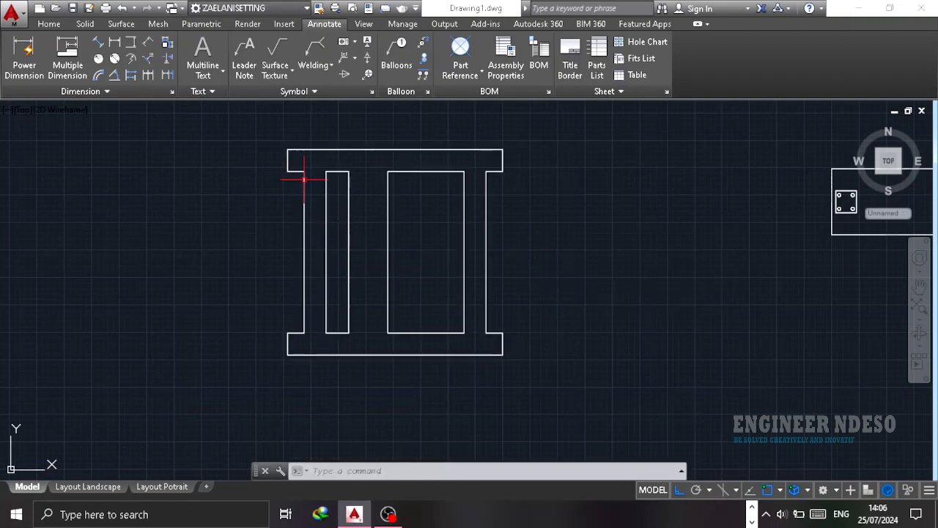
pyautogui.click(23, 111)
pyautogui.click(60, 235)
pyautogui.scroll(4, 312, 307)
pyautogui.write('l')
pyautogui.press('Return')
pyautogui.keyDown('shift'); pyautogui.rightClick(292, 316); pyautogui.keyUp('shift')
pyautogui.click(330, 130)
pyautogui.click(236, 323)
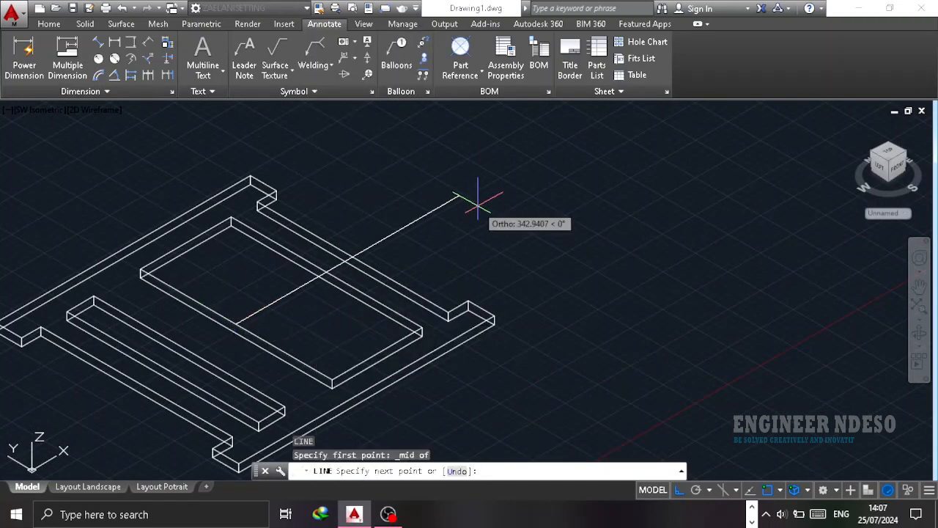
pyautogui.press('Escape')
pyautogui.press('Escape')
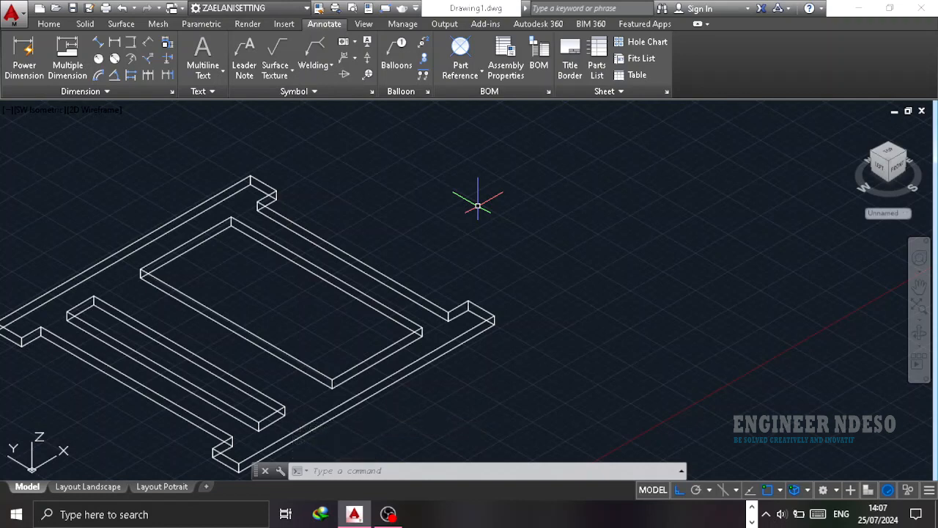
pyautogui.scroll(5, 617, 204)
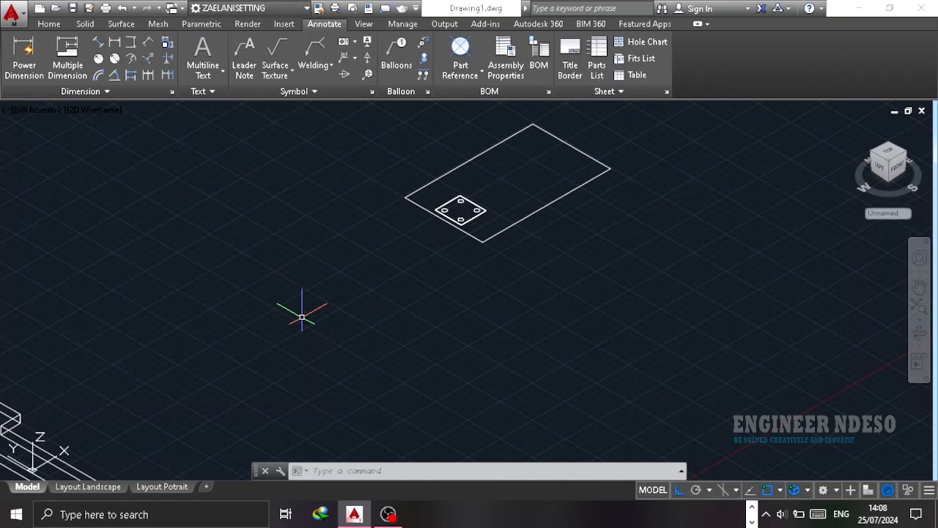
pyautogui.scroll(4, 530, 220)
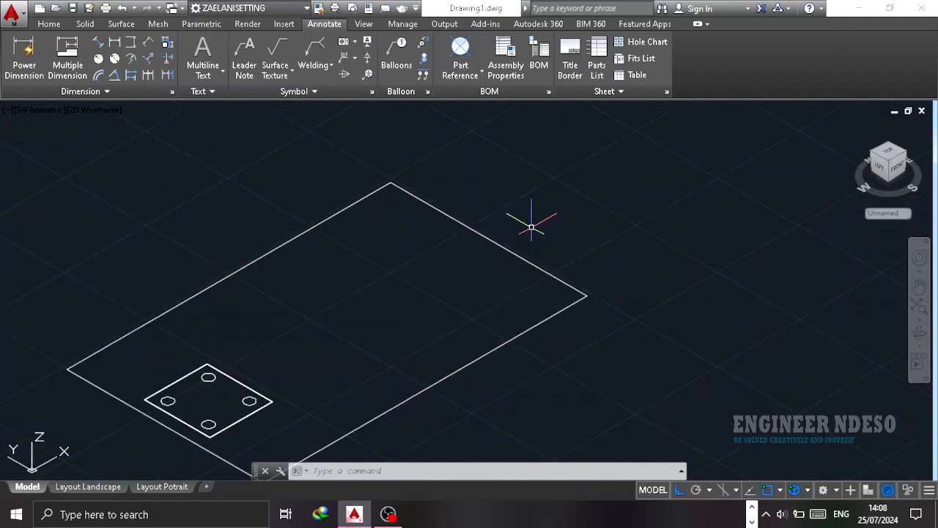
pyautogui.scroll(-2, 444, 201)
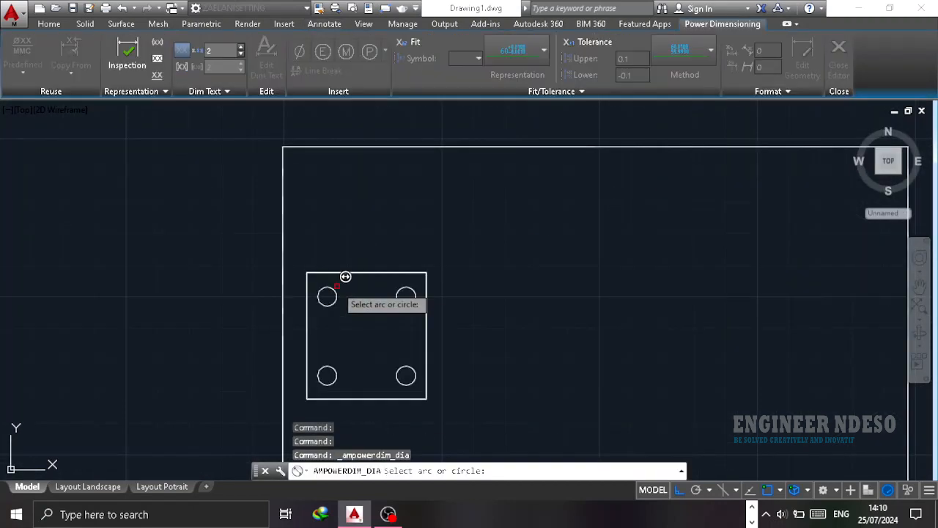
# - Measure the diameter of the upper-left circle in the small rectangle
pyautogui.click(328, 292)
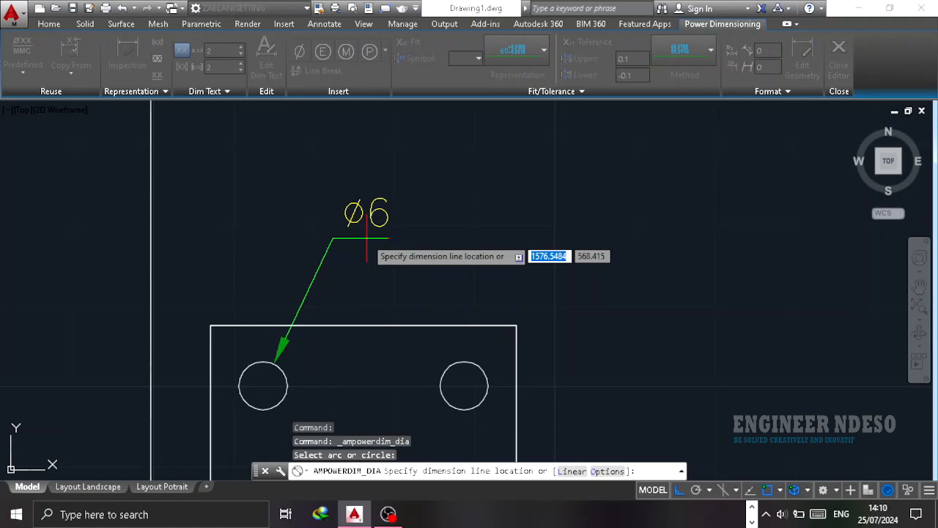
pyautogui.press('Escape')
pyautogui.scroll(-8, 370, 242)
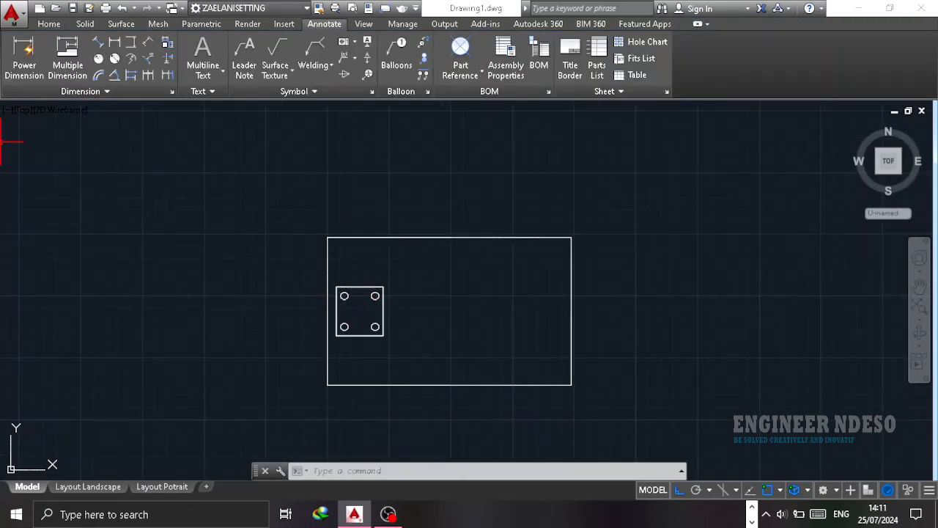
# - Switch to the SW Isometric view and join the small rectangle's four edges into one polyline
pyautogui.click(23, 110)
pyautogui.click(44, 240)
pyautogui.scroll(3, 506, 207)
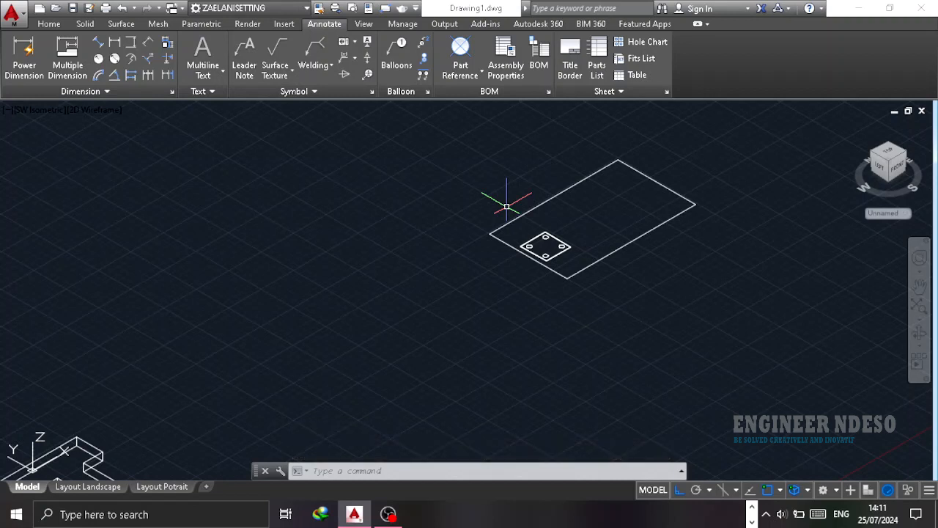
pyautogui.scroll(7, 568, 250)
pyautogui.click(528, 209)
pyautogui.click(429, 200)
pyautogui.click(435, 271)
pyautogui.write('j')
pyautogui.press('Return')
# - Extrude the joined small rectangle upward into a solid block
pyautogui.click(49, 24)
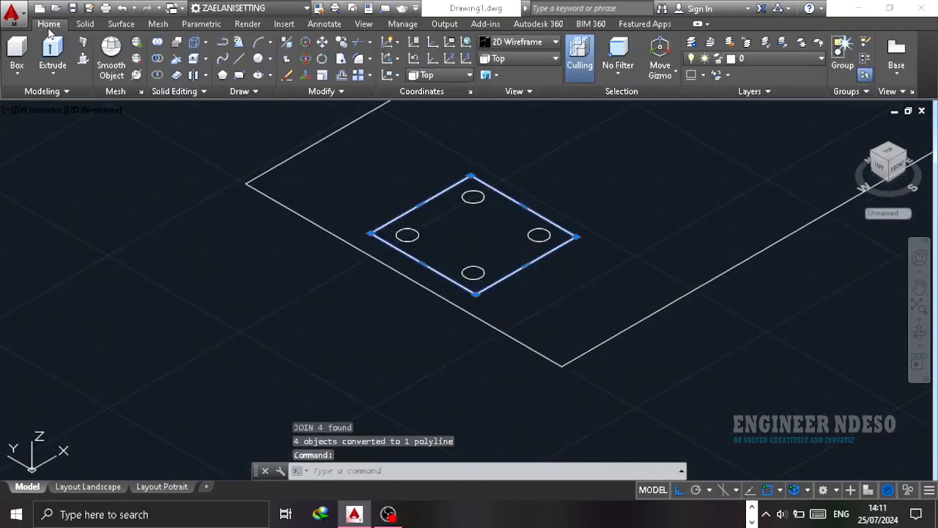
pyautogui.click(52, 50)
# - Extrude the four corner circles upward into cylinders taller than the small block
pyautogui.click(473, 198)
pyautogui.click(539, 235)
pyautogui.click(473, 273)
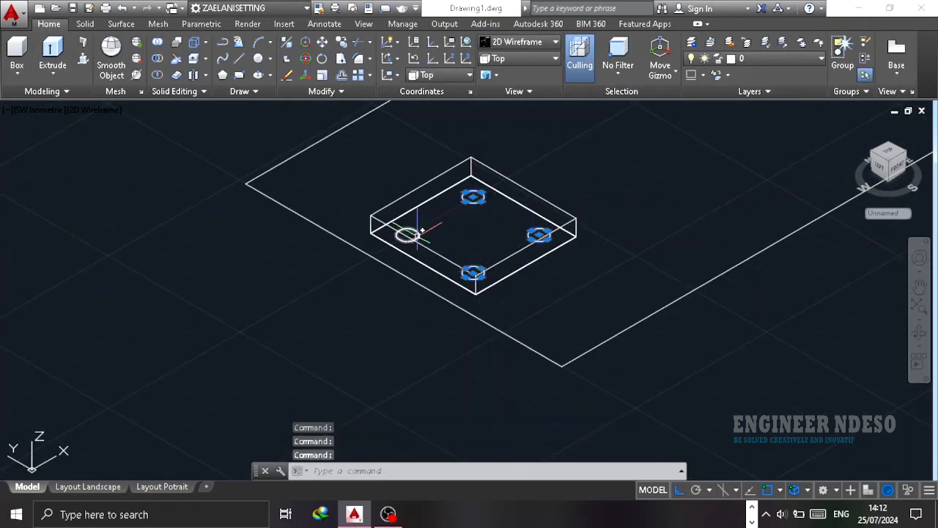
pyautogui.click(409, 234)
pyautogui.moveTo(418, 227); pyautogui.dragTo(407, 320, button='middle')
pyautogui.click(52, 50)
pyautogui.press('F8')
pyautogui.click(373, 147)
# - Move the four cylinders 20 straight down from a circle's centre so they pass through the small block
pyautogui.click(611, 225)
pyautogui.click(365, 236)
pyautogui.write('m')
pyautogui.press('Return')
pyautogui.scroll(6, 394, 191)
pyautogui.keyDown('shift'); pyautogui.rightClick(398, 182); pyautogui.keyUp('shift')
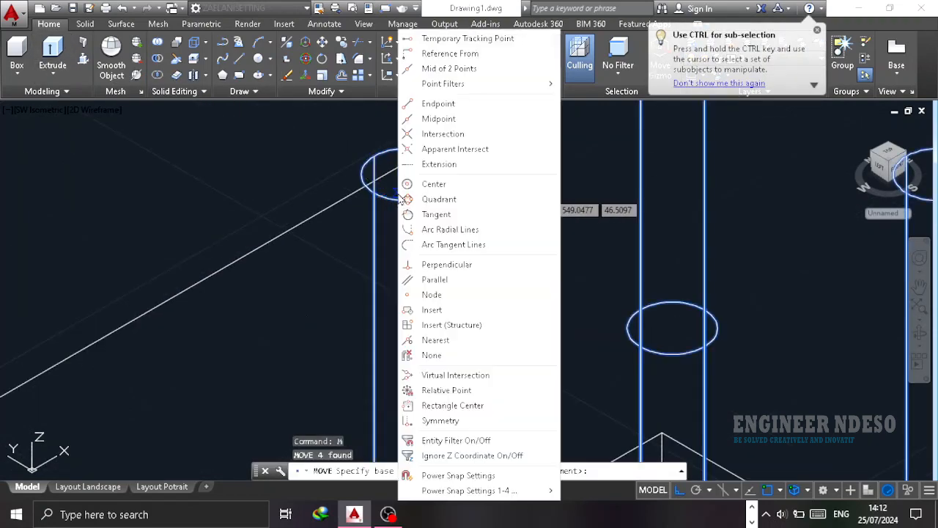
pyautogui.click(429, 182)
pyautogui.click(405, 174)
pyautogui.write('20')
pyautogui.press('Return')
# - Switch the model display to the Conceptual visual style
pyautogui.scroll(7, 427, 172)
pyautogui.scroll(-3, 418, 180)
pyautogui.click(41, 110)
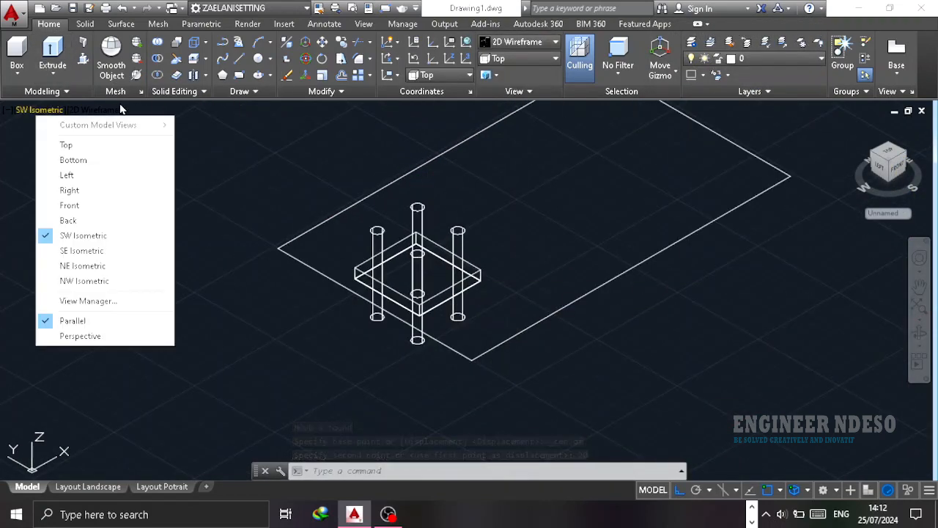
pyautogui.click(103, 110)
pyautogui.click(121, 159)
# - Subtract the four cylinders from the small block to cut its corner holes
pyautogui.write('su')
pyautogui.press('Return')
pyautogui.click(396, 271)
pyautogui.press('Return')
pyautogui.click(457, 248)
pyautogui.click(418, 225)
pyautogui.click(377, 249)
pyautogui.click(416, 272)
pyautogui.press('Return')
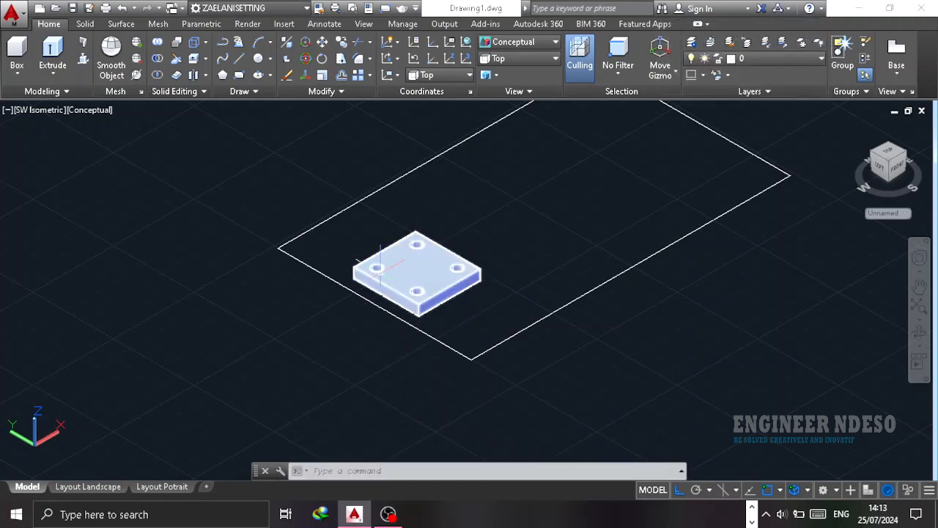
# - Join the large rectangle's four edges into one polyline
pyautogui.click(586, 293)
pyautogui.click(388, 311)
pyautogui.scroll(-4, 356, 326)
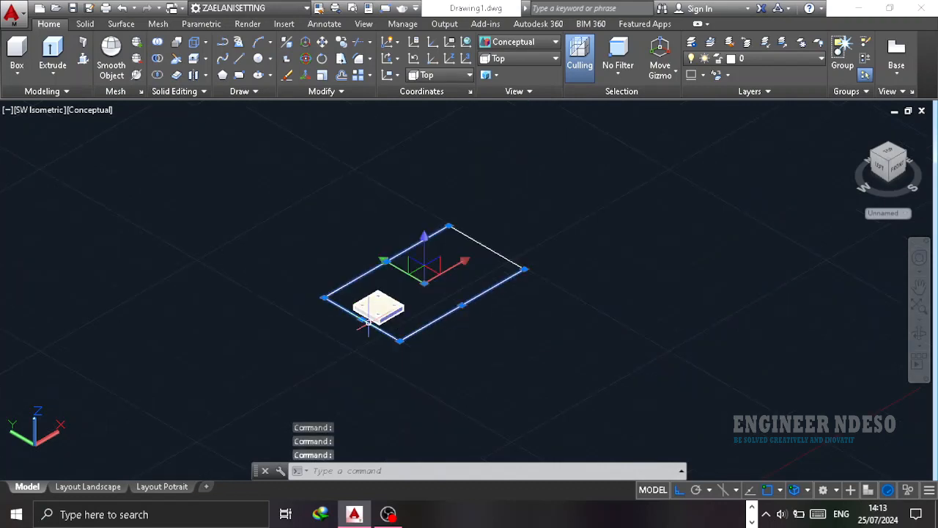
pyautogui.click(403, 253)
pyautogui.scroll(3, 504, 194)
pyautogui.click(502, 310)
pyautogui.write('j')
pyautogui.press('Return')
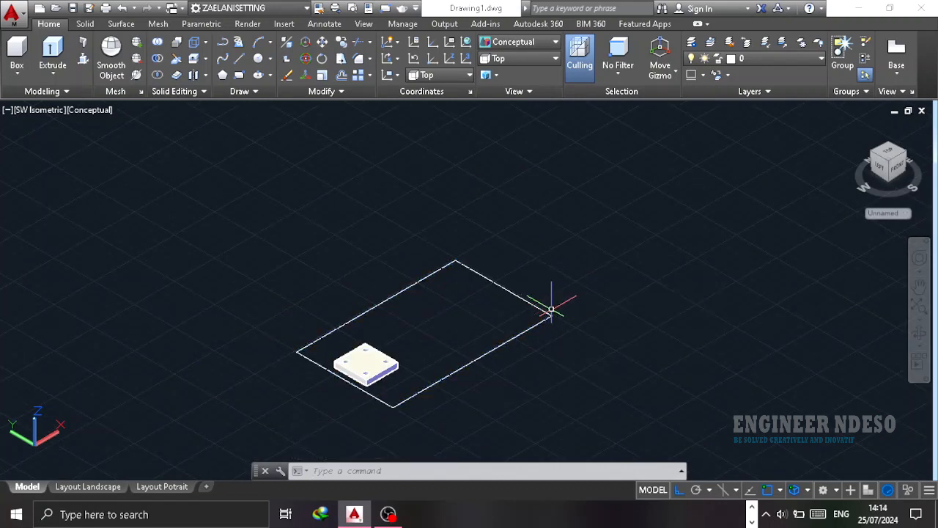
# - Extrude the large rectangle 3 downward into a base plate and return to the 2D Wireframe visual style
pyautogui.click(52, 50)
pyautogui.write('5')
pyautogui.press('Return')
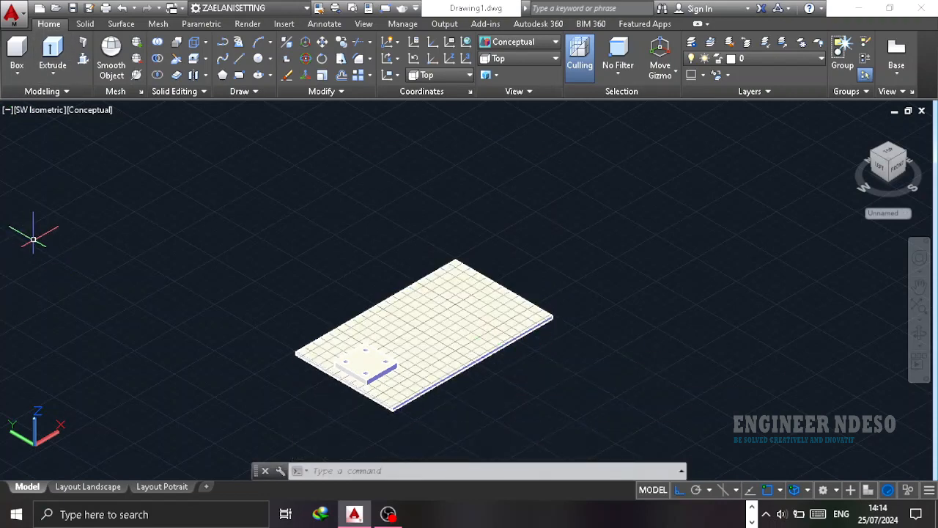
pyautogui.scroll(4, 410, 395)
pyautogui.scroll(-2, 364, 330)
pyautogui.click(91, 110)
pyautogui.click(123, 137)
pyautogui.scroll(2, 323, 335)
pyautogui.scroll(-2, 183, 276)
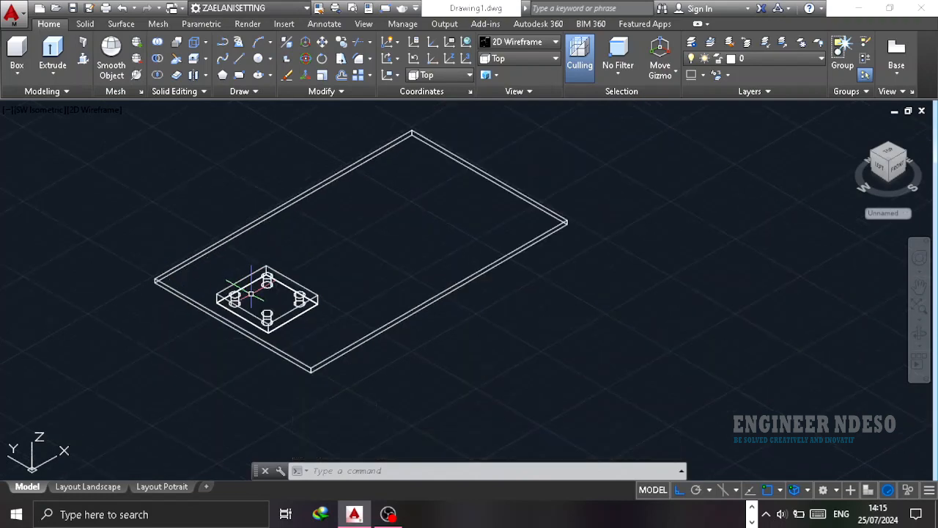
# - Draw a 40 vertical line up from the base plate's nearest corner and a 120 line along the short side
pyautogui.scroll(4, 328, 378)
pyautogui.write('l')
pyautogui.press('Return')
pyautogui.keyDown('shift'); pyautogui.rightClick(401, 342); pyautogui.keyUp('shift')
pyautogui.press('e')
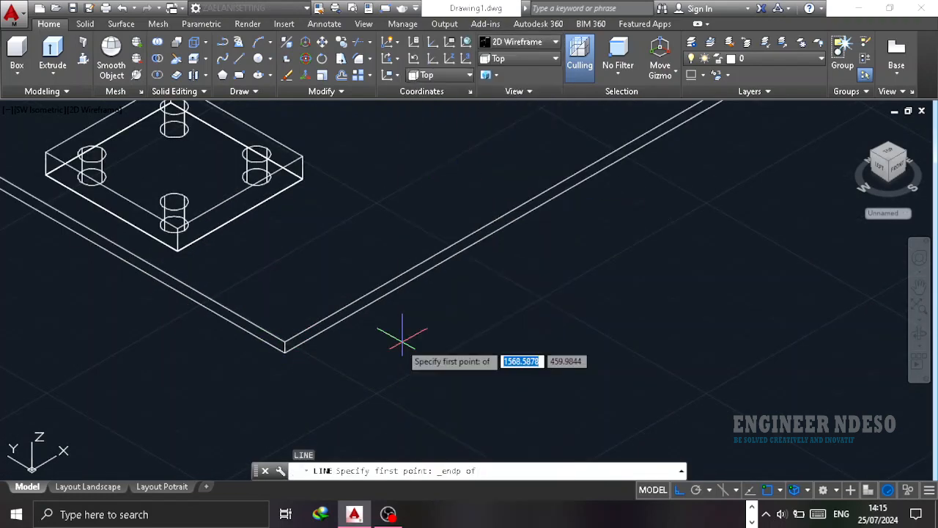
pyautogui.scroll(-4, 288, 252)
pyautogui.write('40')
pyautogui.press('Return')
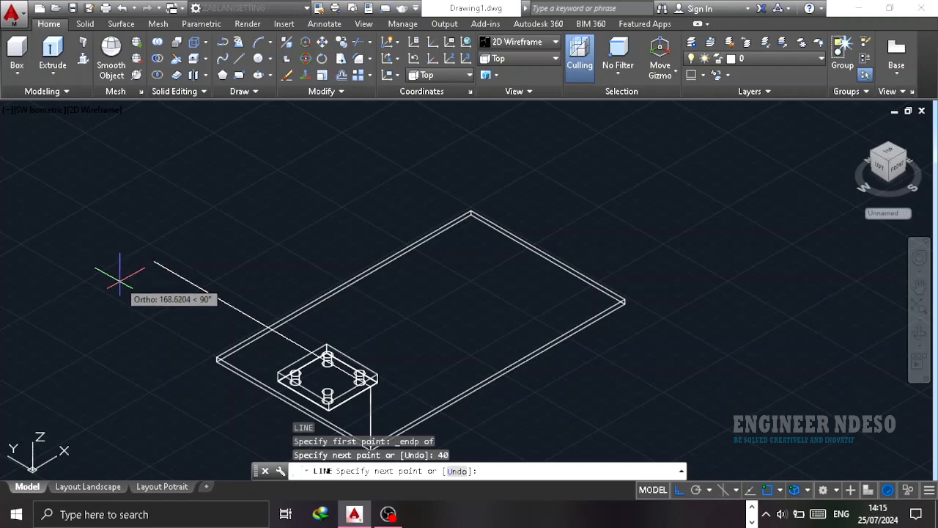
pyautogui.press('Return')
# - Close the upright short-side rectangle down to the plate's other corner and back along the plate edge to the start
pyautogui.scroll(5, 224, 372)
pyautogui.keyDown('shift'); pyautogui.rightClick(173, 258); pyautogui.keyUp('shift')
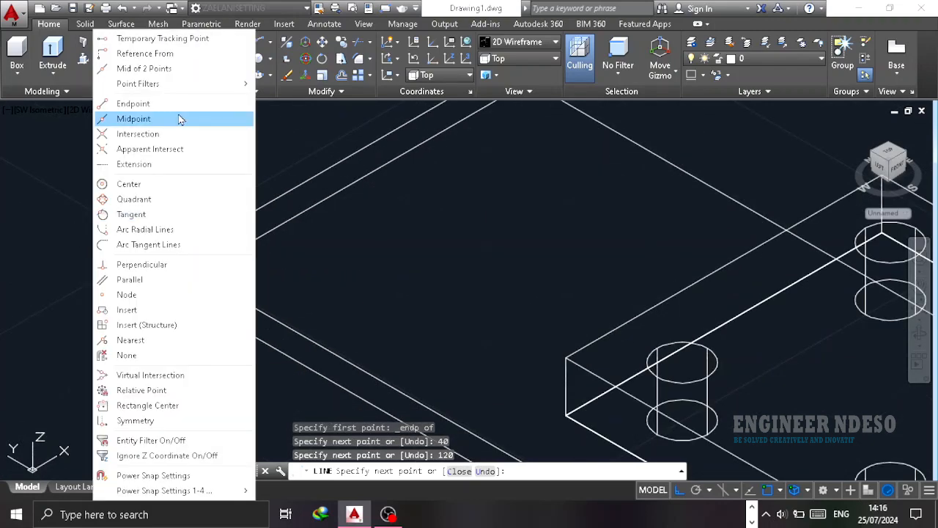
pyautogui.click(178, 104)
pyautogui.click(172, 260)
pyautogui.scroll(-4, 112, 200)
pyautogui.scroll(6, 372, 362)
pyautogui.keyDown('shift'); pyautogui.rightClick(397, 270); pyautogui.keyUp('shift')
pyautogui.click(402, 104)
pyautogui.click(355, 245)
pyautogui.press('Escape')
pyautogui.scroll(-4, 568, 355)
pyautogui.scroll(-5, 375, 336)
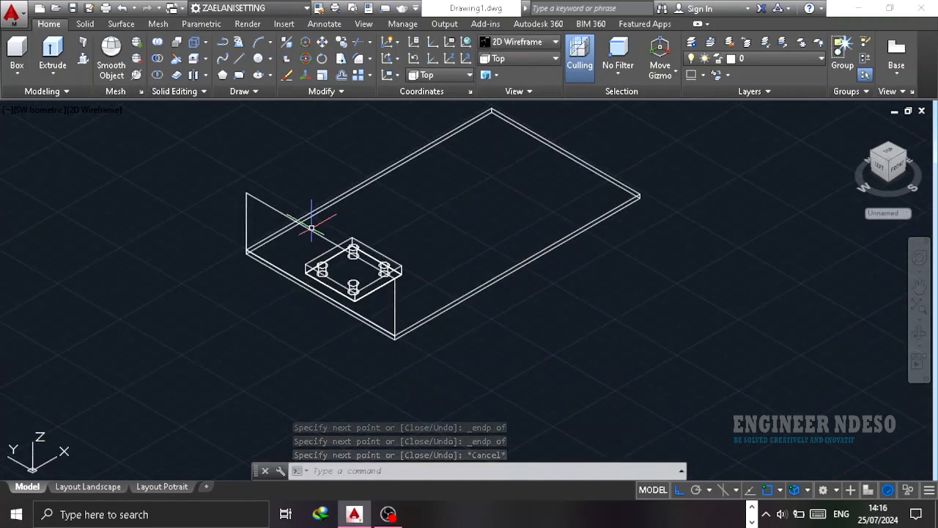
# - Join the edges of the upright short-side rectangle into one polyline
pyautogui.click(311, 229)
pyautogui.click(247, 223)
pyautogui.write('j')
pyautogui.press('Return')
# - Copy the upright short-side rectangle and paste the duplicate in free space in front of the plate
pyautogui.click(394, 304)
pyautogui.hotkey('ctrl', 'c')
pyautogui.hotkey('ctrl', 'v')
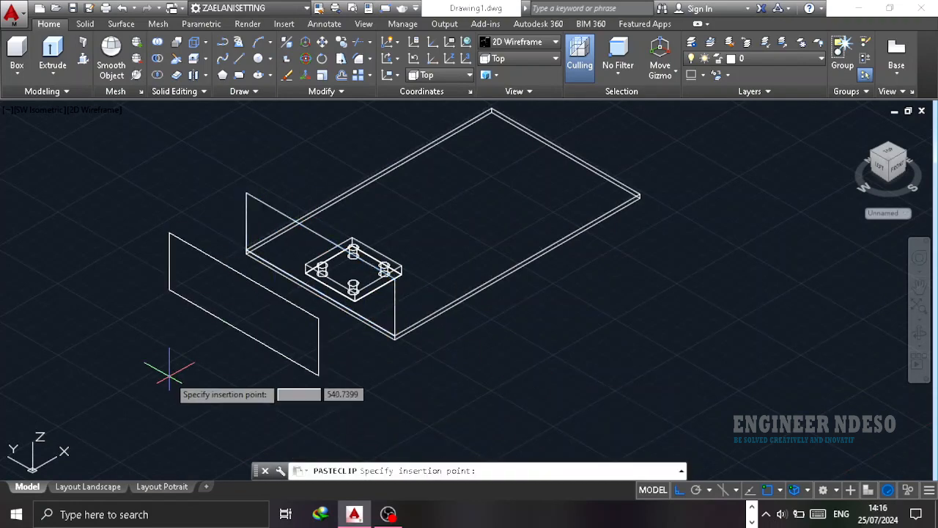
pyautogui.click(170, 370)
pyautogui.scroll(-4, 310, 369)
pyautogui.scroll(5, 359, 296)
pyautogui.scroll(8, 385, 395)
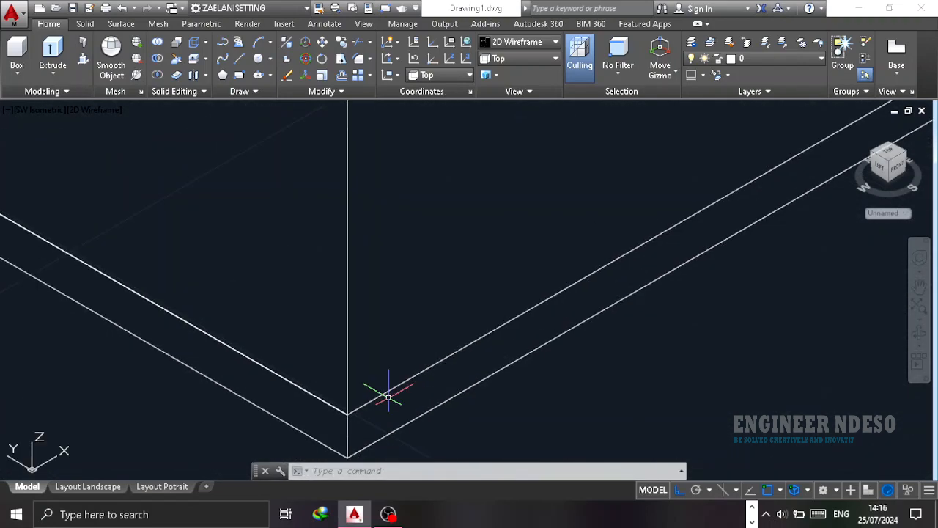
pyautogui.scroll(-10, 346, 394)
# - Move the pasted rectangle by its lower corner endpoint onto the matching corner of the plate's far short side
pyautogui.click(322, 398)
pyautogui.click(270, 389)
pyautogui.write('m')
pyautogui.press('Return')
pyautogui.scroll(5, 315, 417)
pyautogui.keyDown('shift'); pyautogui.rightClick(318, 352); pyautogui.keyUp('shift')
pyautogui.click(358, 103)
pyautogui.click(213, 345)
pyautogui.scroll(-10, 300, 332)
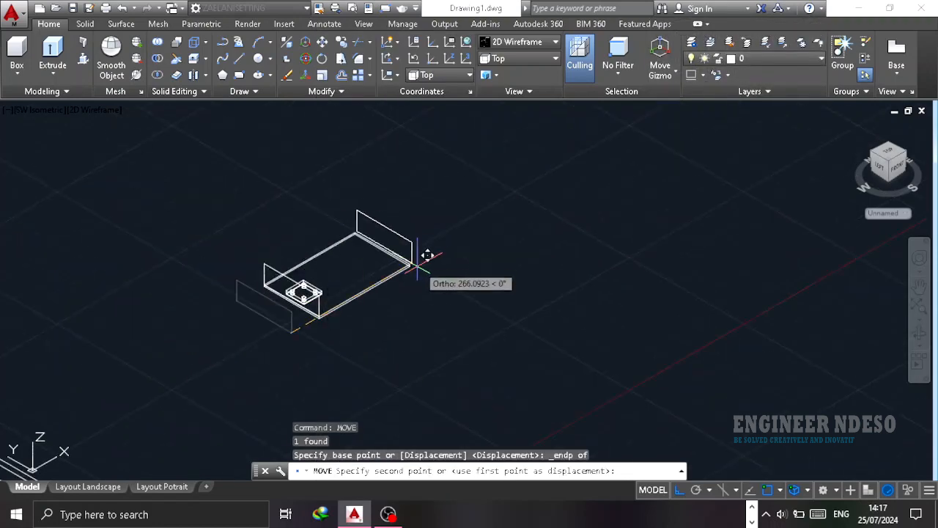
pyautogui.scroll(12, 412, 264)
pyautogui.keyDown('shift'); pyautogui.rightClick(557, 273); pyautogui.keyUp('shift')
pyautogui.click(587, 102)
pyautogui.click(559, 273)
# - Draw a 198 line from the far upright rectangle's upper corner along the long side, and a 40 line straight down
pyautogui.scroll(-2, 453, 255)
pyautogui.scroll(2, 575, 270)
pyautogui.write('l')
pyautogui.press('Return')
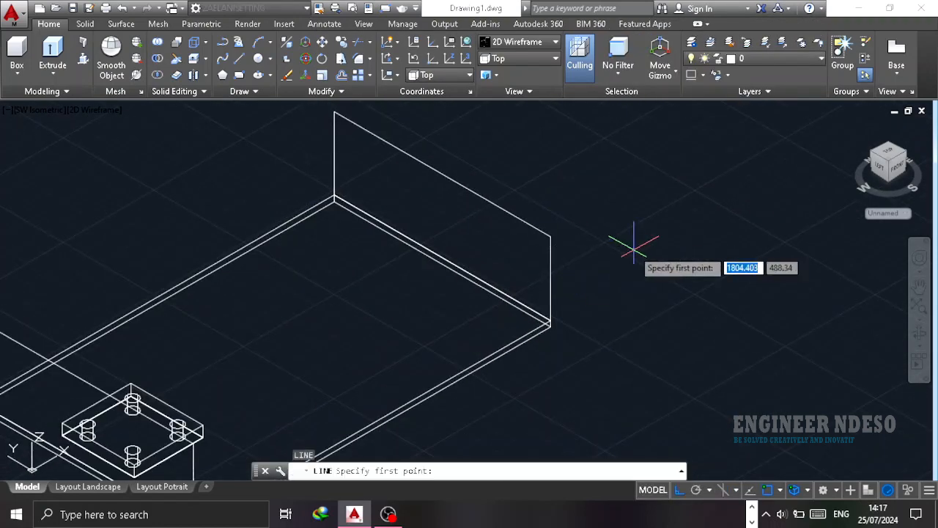
pyautogui.keyDown('shift'); pyautogui.rightClick(632, 250); pyautogui.keyUp('shift')
pyautogui.click(660, 102)
pyautogui.click(551, 236)
pyautogui.scroll(-6, 637, 213)
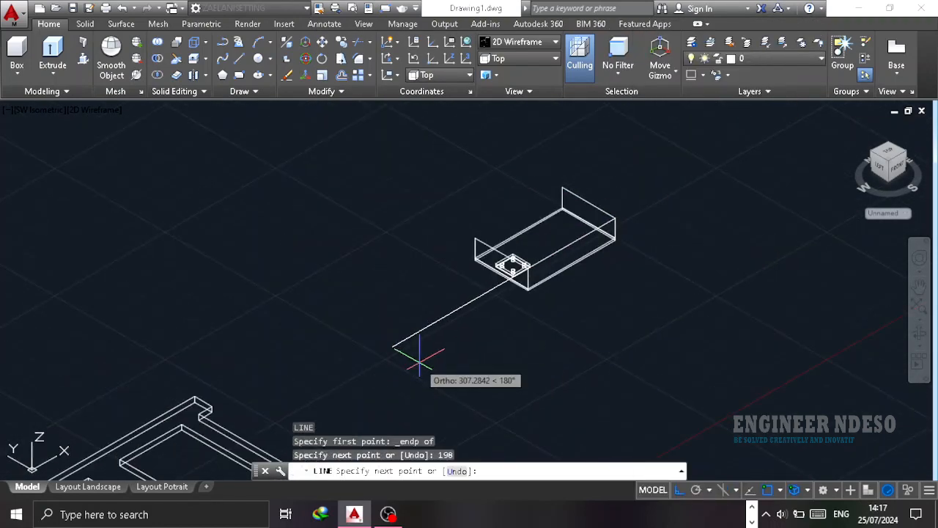
pyautogui.write('40')
pyautogui.press('Return')
# - Complete the long-side rectangle with a 198 base line and a closing line back to its starting corner
pyautogui.scroll(4, 653, 230)
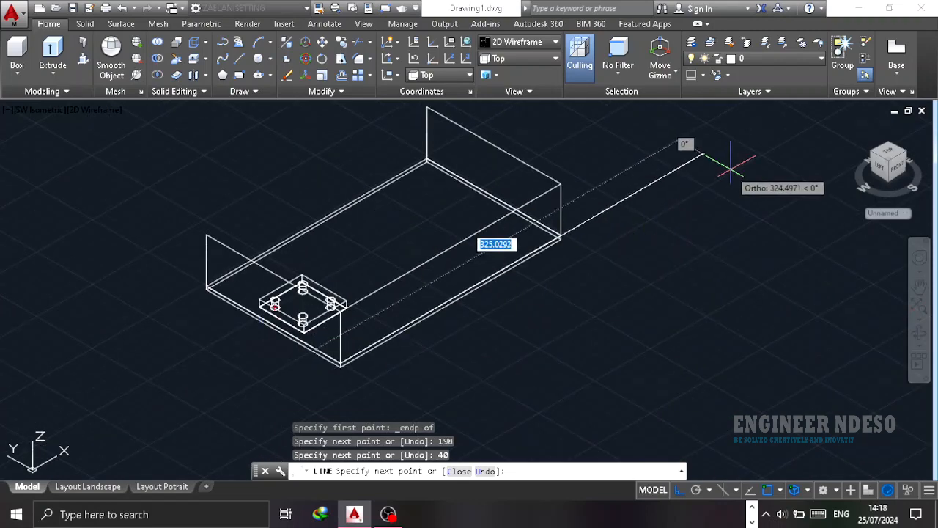
pyautogui.write('198')
pyautogui.press('Return')
pyautogui.keyDown('shift'); pyautogui.rightClick(550, 188); pyautogui.keyUp('shift')
pyautogui.click(579, 102)
pyautogui.click(549, 189)
pyautogui.press('Escape')
# - Copy the four lines of the long-side rectangle and paste the duplicate beside the plate
pyautogui.click(596, 229)
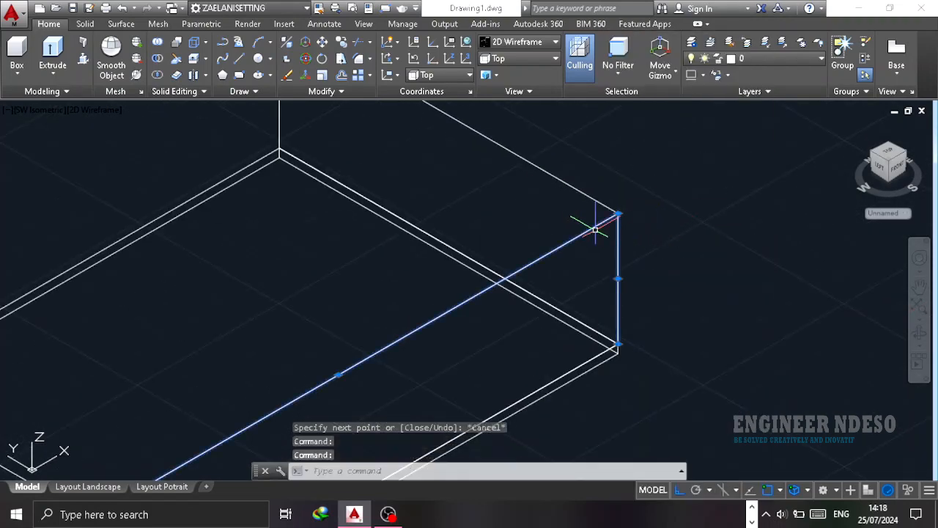
pyautogui.click(487, 343)
pyautogui.scroll(3, 478, 327)
pyautogui.scroll(-3, 445, 318)
pyautogui.hotkey('ctrl', 'c')
pyautogui.hotkey('ctrl', 'v')
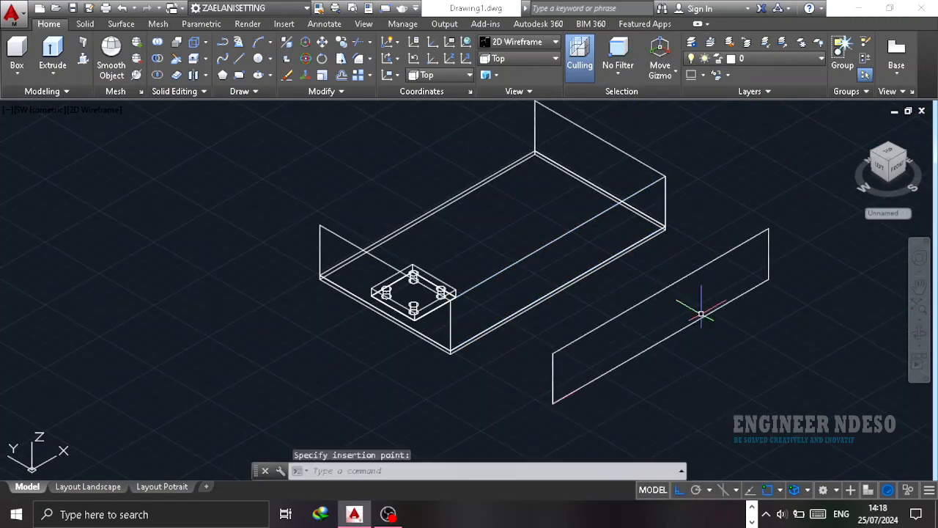
pyautogui.hotkey('ctrl', 'z')
# - Join the edges of the long-side rectangle and those of its pasted copy, each into one polyline
pyautogui.click(665, 205)
pyautogui.click(618, 203)
pyautogui.scroll(5, 597, 301)
pyautogui.click(587, 223)
pyautogui.click(227, 331)
pyautogui.write('j')
pyautogui.press('Return')
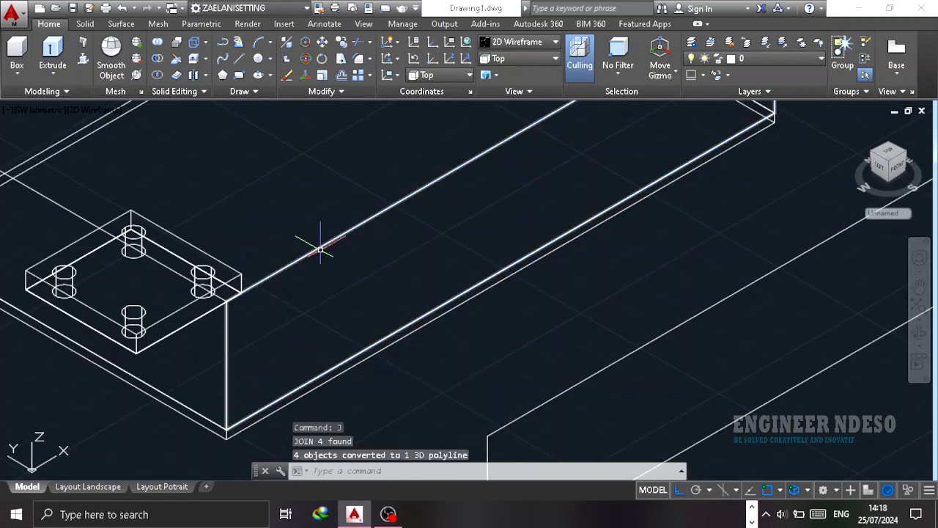
pyautogui.press('Return')
pyautogui.click(668, 354)
pyautogui.click(576, 203)
# - Move the copied long rectangle by its lower corner endpoint onto the back corner of the plate's opposite long side
pyautogui.write('m')
pyautogui.press('Return')
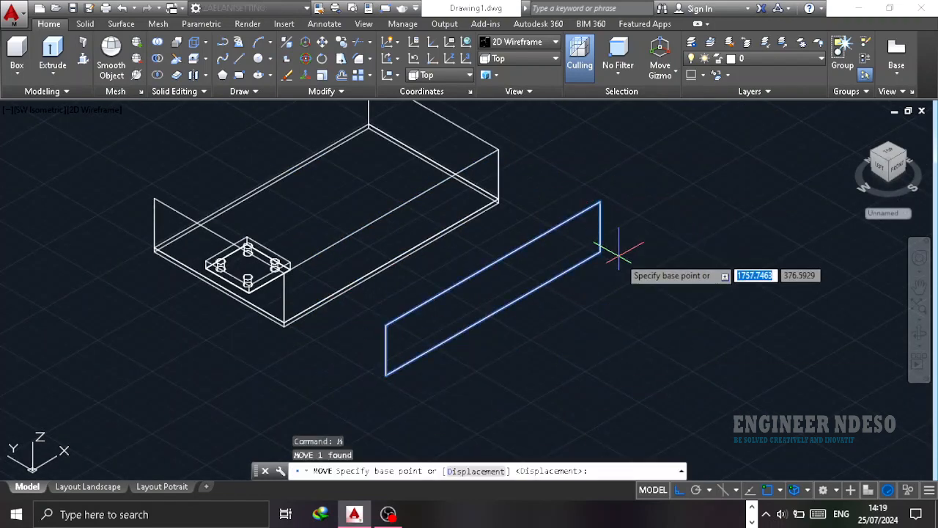
pyautogui.keyDown('shift'); pyautogui.rightClick(618, 255); pyautogui.keyUp('shift')
pyautogui.click(601, 252)
pyautogui.scroll(6, 370, 117)
pyautogui.click(374, 305)
pyautogui.scroll(-6, 446, 245)
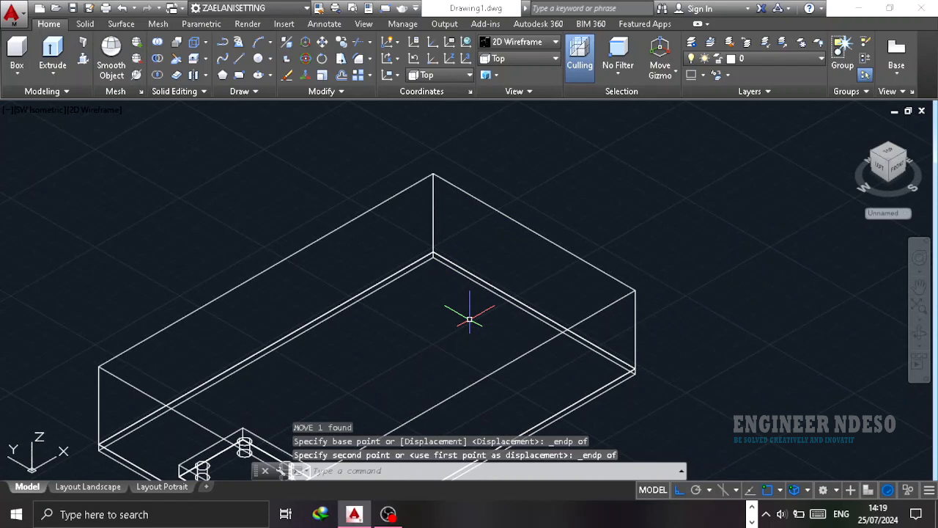
# - Extrude the upright rectangle on the far short side 3 inward
pyautogui.click(540, 234)
pyautogui.write('ext')
pyautogui.press('Return')
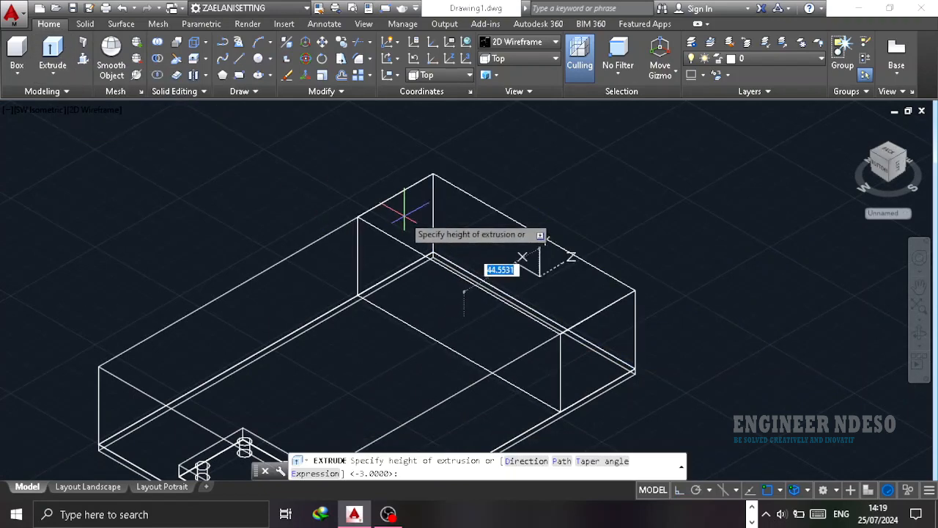
pyautogui.write('3')
pyautogui.press('Return')
# - Extrude the upright rectangle on the near short side 3 inward
pyautogui.moveTo(249, 413); pyautogui.dragTo(271, 352, button='middle')
pyautogui.click(208, 355)
pyautogui.click(58, 56)
pyautogui.write('3')
pyautogui.press('Return')
pyautogui.click(52, 55)
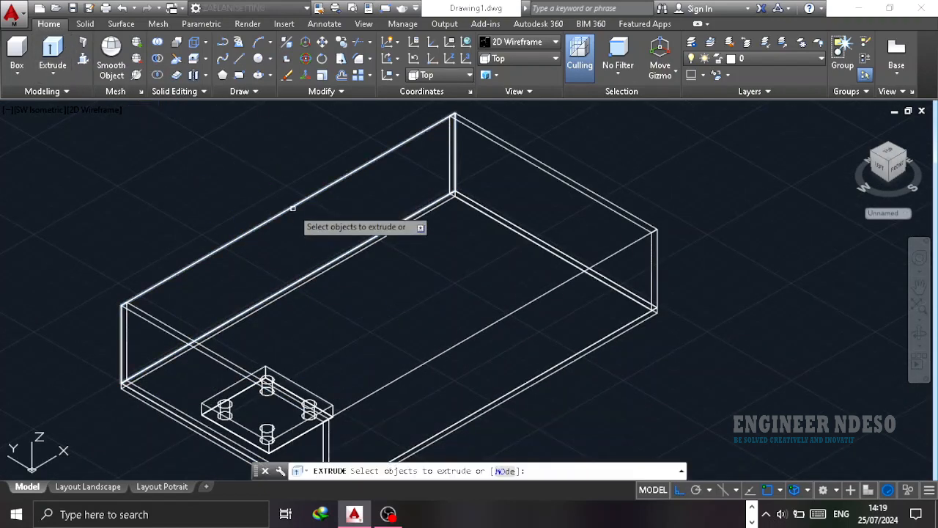
pyautogui.press('Escape')
pyautogui.press('Escape')
pyautogui.press('Escape')
pyautogui.scroll(5, 465, 201)
pyautogui.scroll(-5, 458, 195)
# - Extrude the upright rectangle on the front long side 3 inward
pyautogui.click(505, 316)
pyautogui.click(55, 55)
pyautogui.write('3')
pyautogui.press('Return')
# - Extrude the upright rectangle on the back long side of the plate 3 inward
pyautogui.click(286, 213)
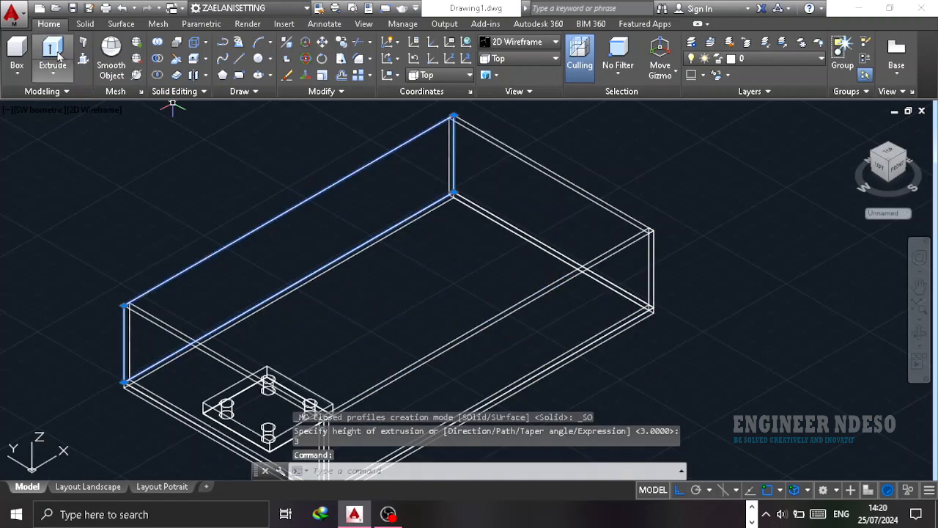
pyautogui.scroll(-2, 517, 220)
pyautogui.scroll(5, 373, 329)
pyautogui.scroll(-5, 373, 329)
# - Unite the tray's base plate and its four walls into one solid, leaving the four-hole block separate
pyautogui.click(462, 169)
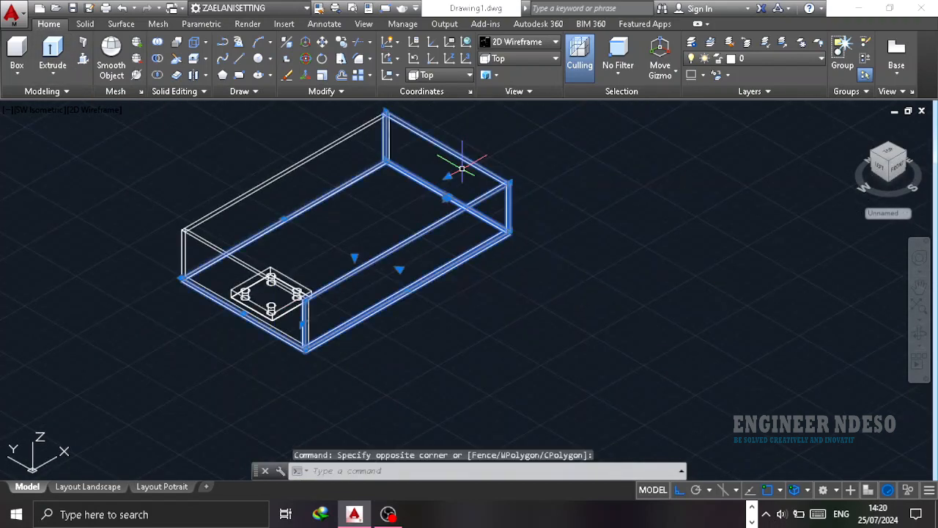
pyautogui.click(587, 315)
pyautogui.click(316, 105)
pyautogui.click(390, 212)
pyautogui.click(341, 144)
pyautogui.scroll(-5, 215, 342)
pyautogui.write('uni')
pyautogui.press('Return')
pyautogui.click(606, 312)
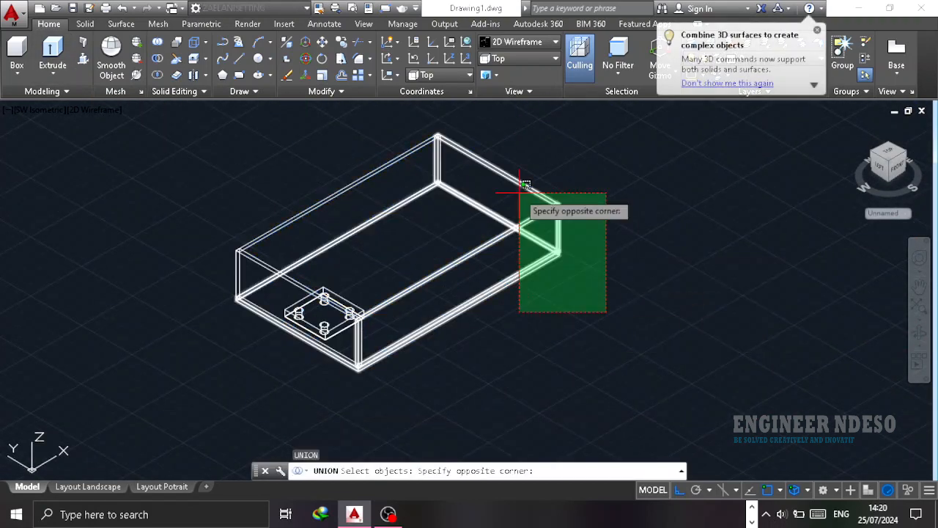
pyautogui.click(525, 183)
pyautogui.press('Return')
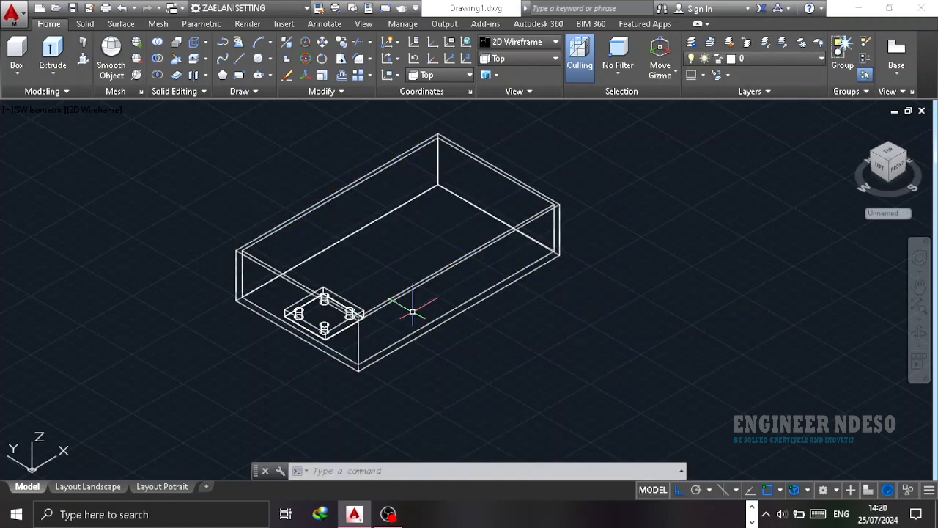
# - Display the tray in the Conceptual visual style and examine the four-hole block and its holes up close
pyautogui.click(94, 110)
pyautogui.click(132, 157)
pyautogui.scroll(5, 342, 315)
pyautogui.keyDown('shift'); pyautogui.moveTo(374, 292); pyautogui.dragTo(340, 318, button='middle'); pyautogui.keyUp('shift')
pyautogui.scroll(4, 341, 331)
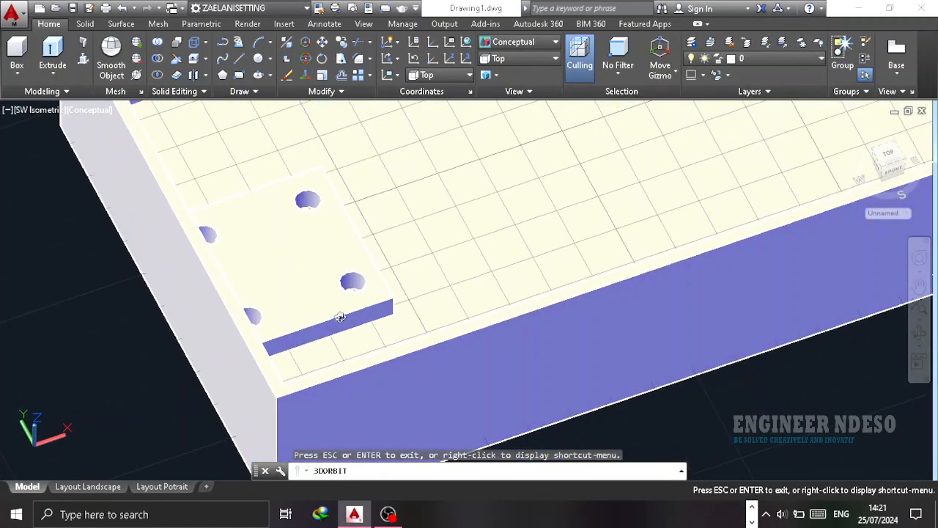
pyautogui.scroll(-5, 340, 317)
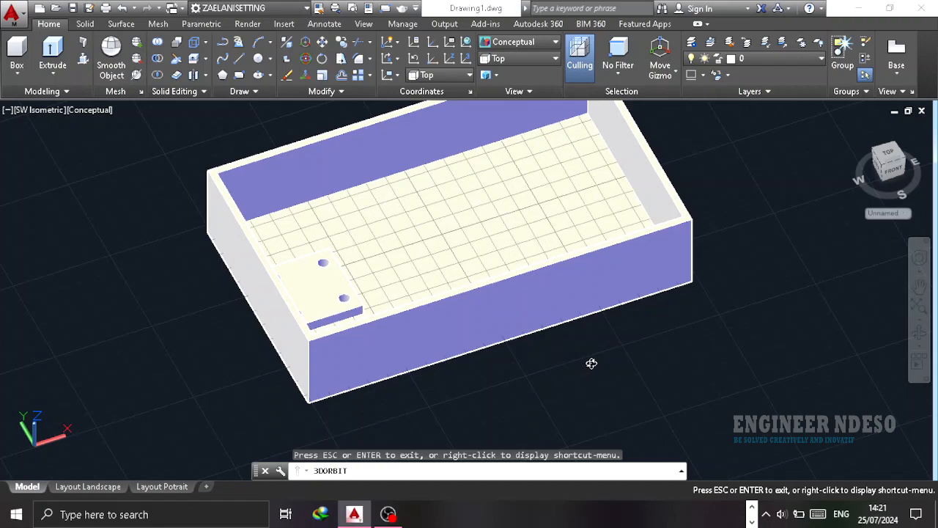
pyautogui.scroll(5, 335, 282)
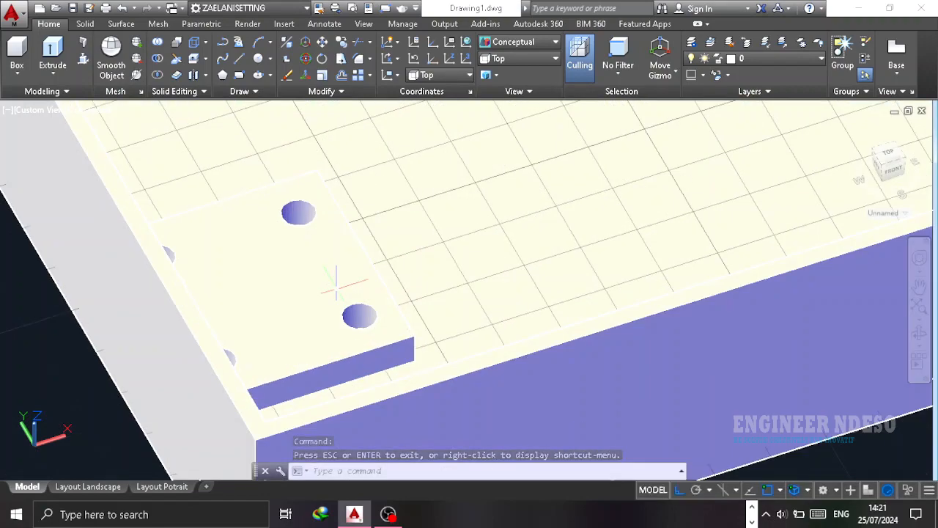
# - Switch to the 2D Wireframe visual style and examine the four-hole block and its cylinders from below
pyautogui.click(94, 111)
pyautogui.click(130, 143)
pyautogui.keyDown('shift'); pyautogui.moveTo(420, 337); pyautogui.dragTo(643, 311, button='middle'); pyautogui.keyUp('shift')
pyautogui.scroll(-4, 418, 307)
pyautogui.scroll(5, 389, 287)
pyautogui.press('space')
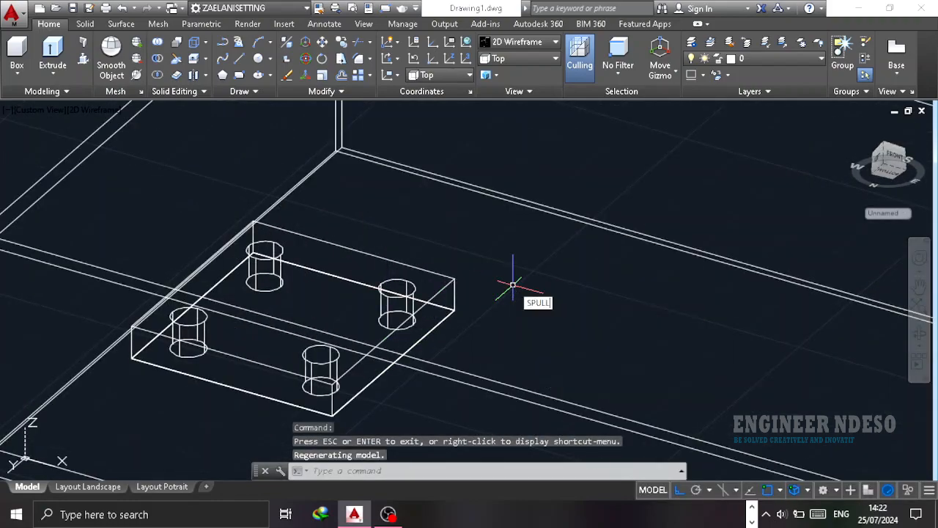
pyautogui.scroll(6, 398, 318)
pyautogui.scroll(-4, 293, 314)
pyautogui.scroll(-5, 213, 414)
pyautogui.keyDown('shift'); pyautogui.moveTo(738, 300); pyautogui.dragTo(325, 345, button='middle'); pyautogui.keyUp('shift')
pyautogui.scroll(4, 324, 344)
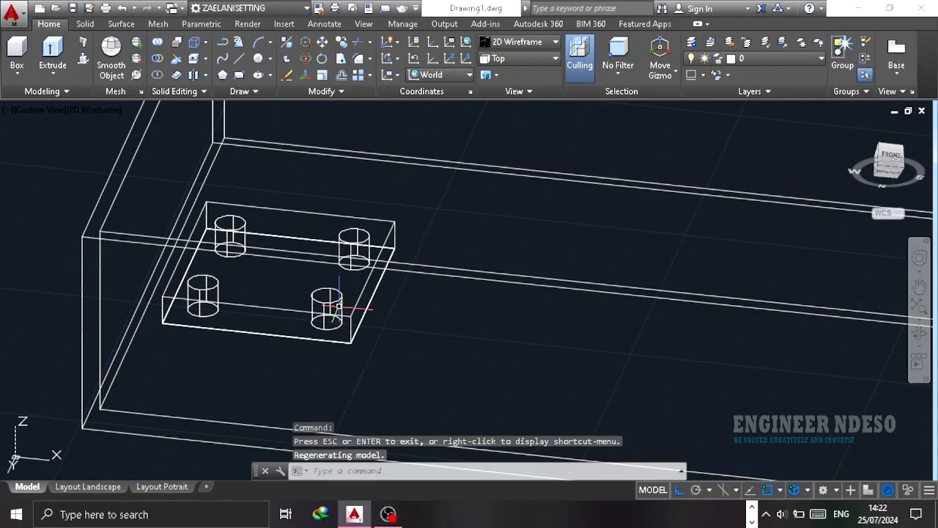
pyautogui.scroll(-6, 347, 299)
pyautogui.scroll(3, 308, 249)
# - Return to the Conceptual visual style and look at the flanged plate and the tray together
pyautogui.click(94, 110)
pyautogui.click(159, 160)
pyautogui.scroll(-5, 293, 206)
pyautogui.moveTo(410, 220)
pyautogui.keyDown('shift'); pyautogui.mouseDown(button='middle')
pyautogui.moveTo(446, 314)
pyautogui.moveTo(587, 249)
pyautogui.mouseUp(button='middle'); pyautogui.keyUp('shift')
pyautogui.scroll(-5, 586, 227)
pyautogui.keyDown('shift'); pyautogui.moveTo(733, 294); pyautogui.dragTo(667, 320, button='middle'); pyautogui.keyUp('shift')
# - Show the model in the Top view with the 2D Wireframe visual style
pyautogui.click(40, 110)
pyautogui.click(58, 141)
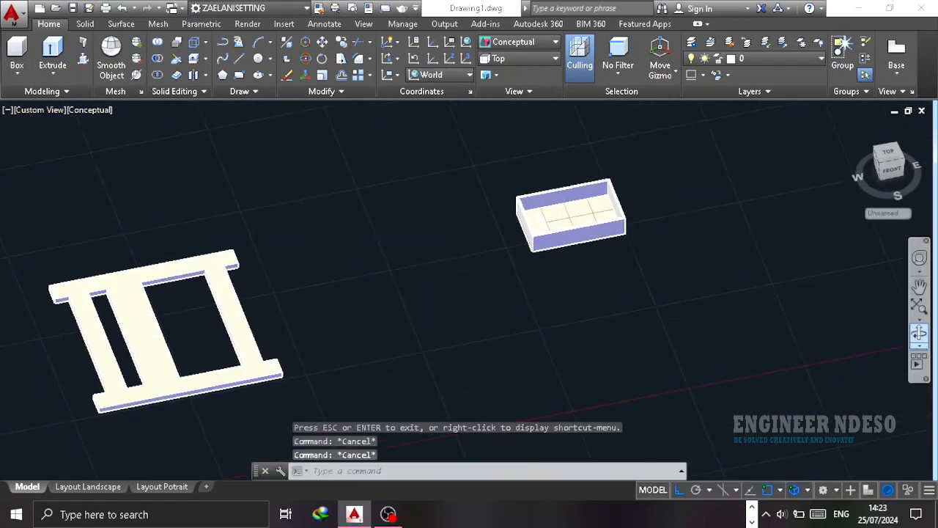
pyautogui.click(62, 110)
pyautogui.click(95, 144)
pyautogui.scroll(3, 186, 220)
pyautogui.scroll(-4, 210, 198)
pyautogui.scroll(7, 348, 187)
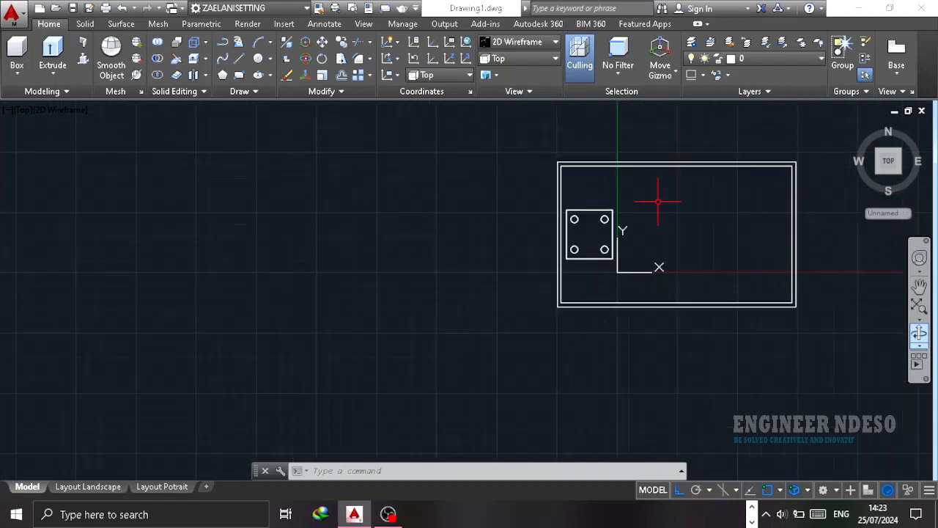
# - Try moving the tray and block by the tray's short-side midpoint onto the midpoint of the plate's wide crossbar edge
pyautogui.click(848, 390)
pyautogui.click(496, 139)
pyautogui.scroll(-4, 500, 173)
pyautogui.write('m')
pyautogui.press('Return')
pyautogui.keyDown('shift'); pyautogui.rightClick(579, 312); pyautogui.keyUp('shift')
pyautogui.click(619, 119)
pyautogui.scroll(7, 572, 187)
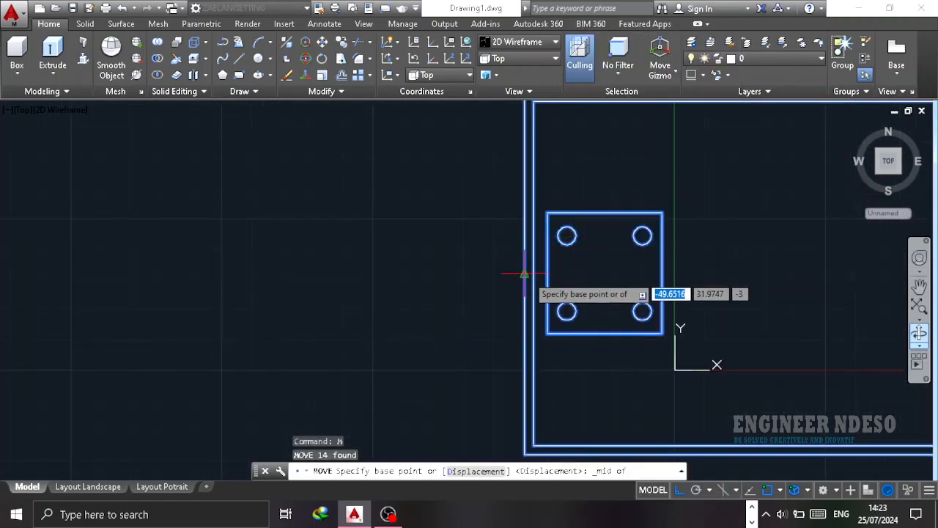
pyautogui.click(524, 274)
pyautogui.scroll(-7, 525, 275)
pyautogui.keyDown('shift'); pyautogui.rightClick(341, 271); pyautogui.keyUp('shift')
pyautogui.click(423, 125)
pyautogui.click(122, 316)
pyautogui.scroll(-2, 367, 304)
pyautogui.scroll(8, 210, 317)
pyautogui.hotkey('ctrl', 'z')
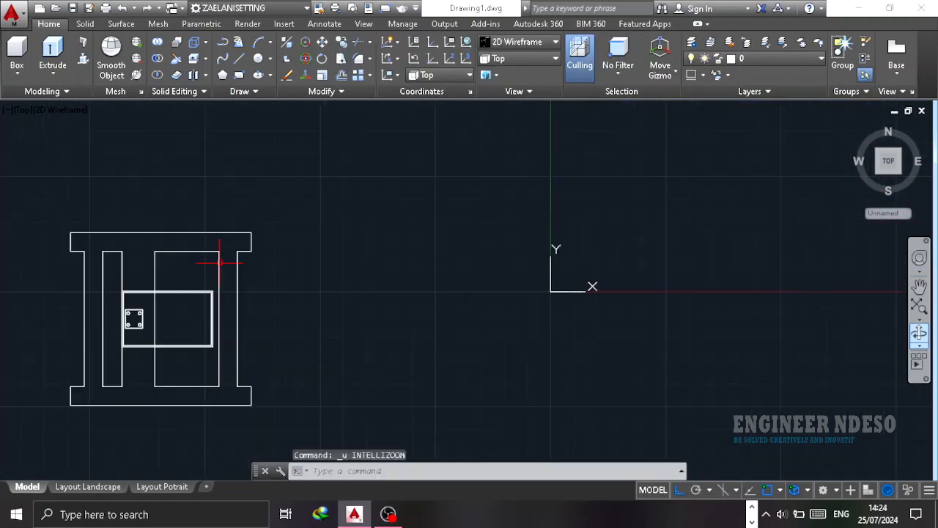
pyautogui.hotkey('ctrl', 'z')
# - Move the tray together with its four-hole block freehand closer to the flanged plate
pyautogui.scroll(2, 603, 184)
pyautogui.click(475, 253)
pyautogui.moveTo(400, 151); pyautogui.dragTo(127, 172)
pyautogui.press('Escape')
pyautogui.press('Escape')
pyautogui.scroll(-4, 663, 274)
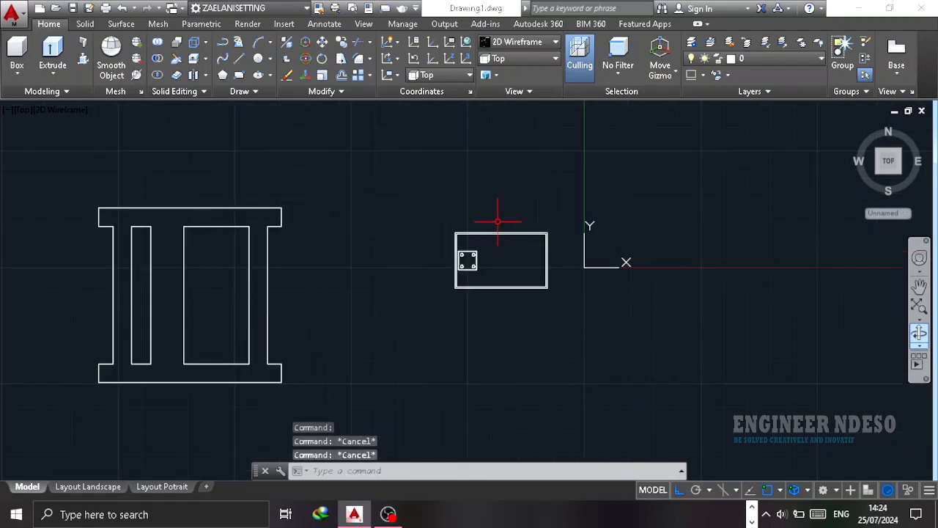
# - Show the tray in the SW Isometric view with the Conceptual visual style
pyautogui.click(24, 110)
pyautogui.click(81, 234)
pyautogui.scroll(6, 650, 213)
pyautogui.click(89, 110)
pyautogui.click(152, 157)
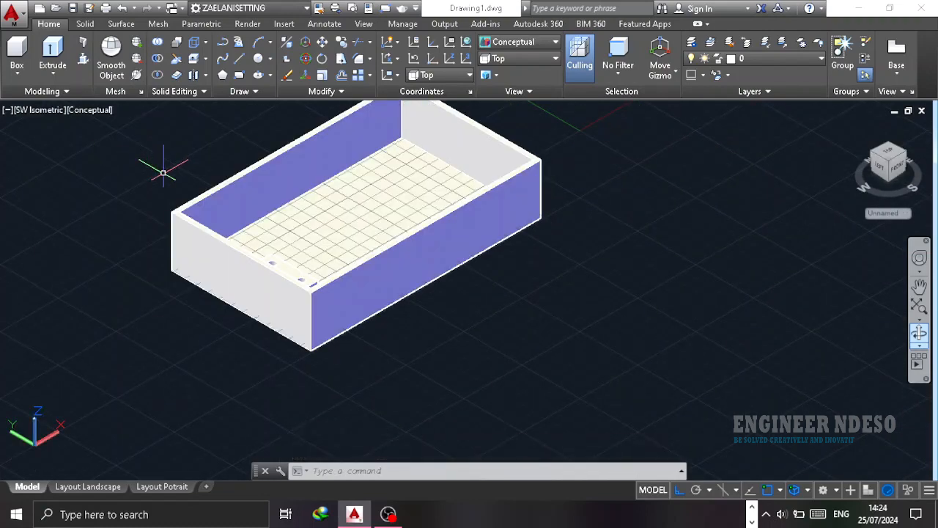
# - Fillet the outer vertical edge of the tray's nearest corner with radius 5
pyautogui.click(358, 58)
pyautogui.press('Return')
pyautogui.click(311, 321)
pyautogui.press('Return')
pyautogui.press('Return')
pyautogui.press('Return')
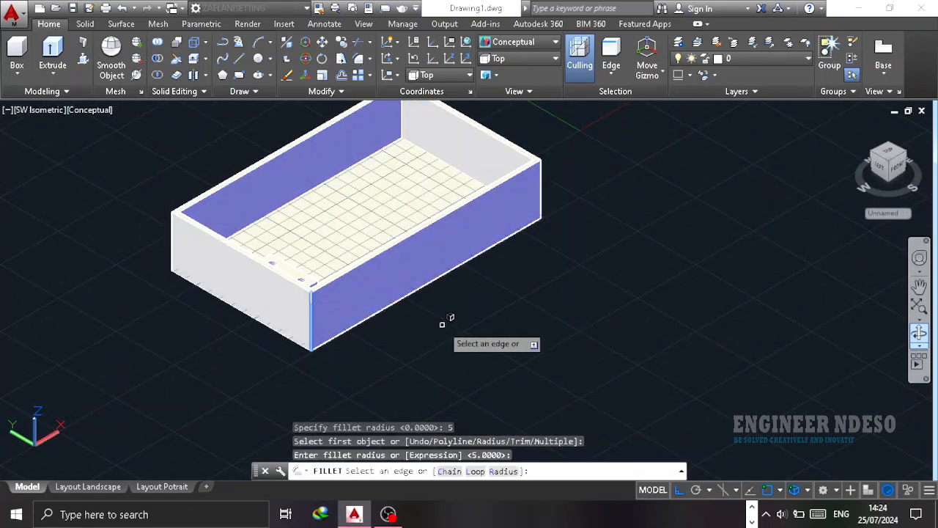
# - Fillet the outer vertical edge at the far end of the tray's front long wall with radius 5
pyautogui.scroll(4, 538, 180)
pyautogui.click(538, 180)
pyautogui.press('Return')
pyautogui.press('Return')
pyautogui.press('Return')
pyautogui.scroll(-6, 590, 211)
pyautogui.scroll(8, 330, 232)
# - Fillet the outer vertical edge on the back long wall, at the tray end away from the block, with radius 5
pyautogui.click(919, 333)
pyautogui.scroll(-7, 587, 257)
pyautogui.moveTo(557, 242); pyautogui.dragTo(183, 241)
pyautogui.scroll(4, 349, 337)
pyautogui.press('Escape')
pyautogui.scroll(4, 154, 329)
pyautogui.press('Escape')
pyautogui.press('Escape')
pyautogui.press('Escape')
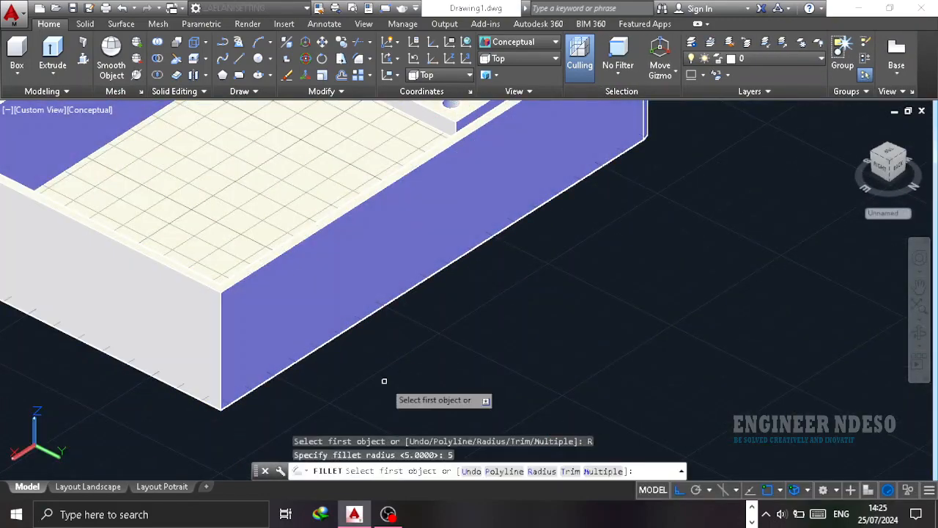
pyautogui.click(221, 353)
pyautogui.press('Return')
pyautogui.press('Return')
pyautogui.scroll(-8, 445, 339)
pyautogui.scroll(2, 447, 339)
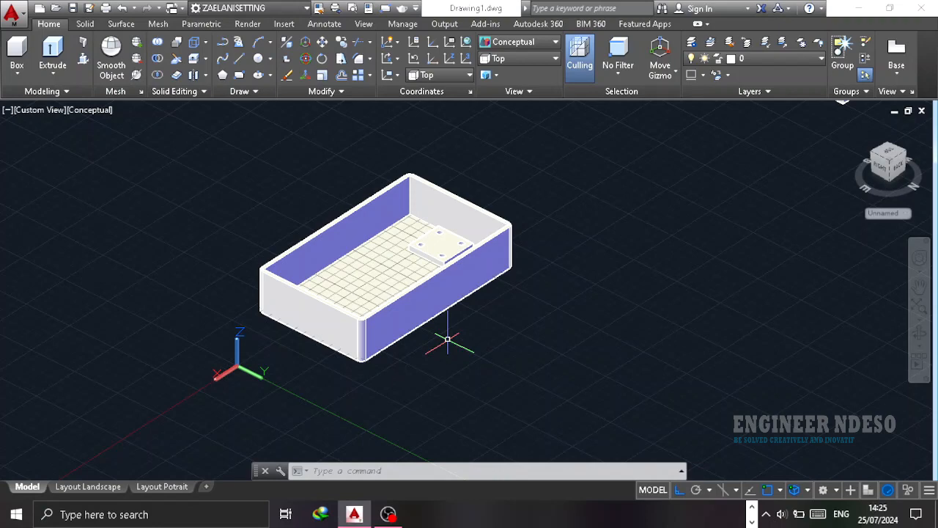
# - Try to fillet the inner vertical edge of the tray corner behind the four-hole block with radius 5
pyautogui.scroll(8, 405, 195)
pyautogui.click(358, 59)
pyautogui.click(495, 188)
pyautogui.press('Escape')
pyautogui.press('Escape')
pyautogui.click(359, 58)
pyautogui.click(548, 472)
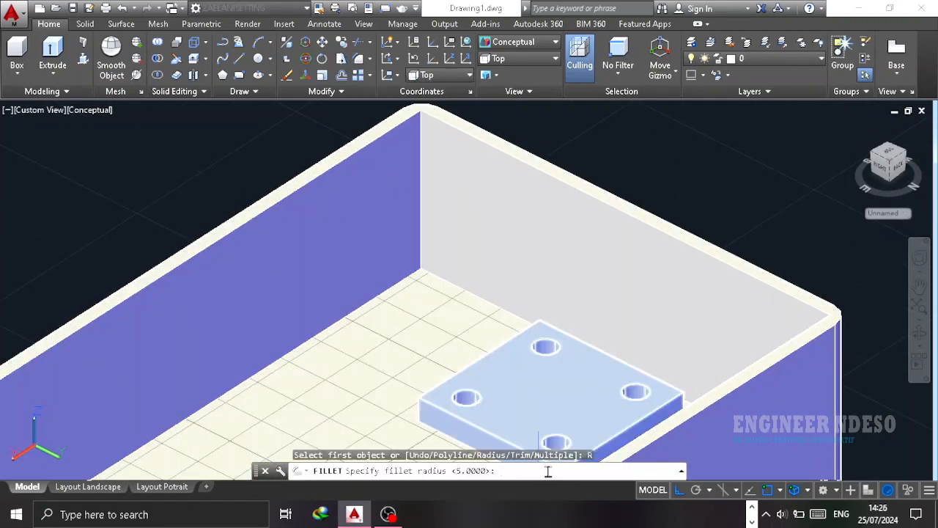
pyautogui.write('5')
pyautogui.press('Return')
pyautogui.click(420, 178)
pyautogui.press('Return')
pyautogui.press('Return')
pyautogui.scroll(-4, 473, 242)
pyautogui.press('Escape')
pyautogui.press('Escape')
pyautogui.press('Escape')
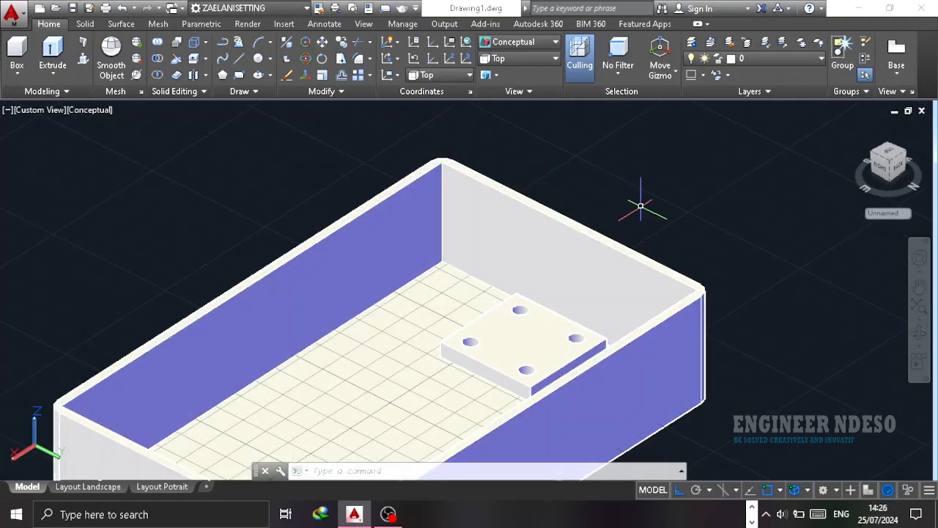
# - Fillet the inner vertical edge of the tray corner behind the four-hole block with radius 1
pyautogui.scroll(8, 453, 157)
pyautogui.scroll(-1, 452, 157)
pyautogui.click(358, 58)
pyautogui.click(546, 475)
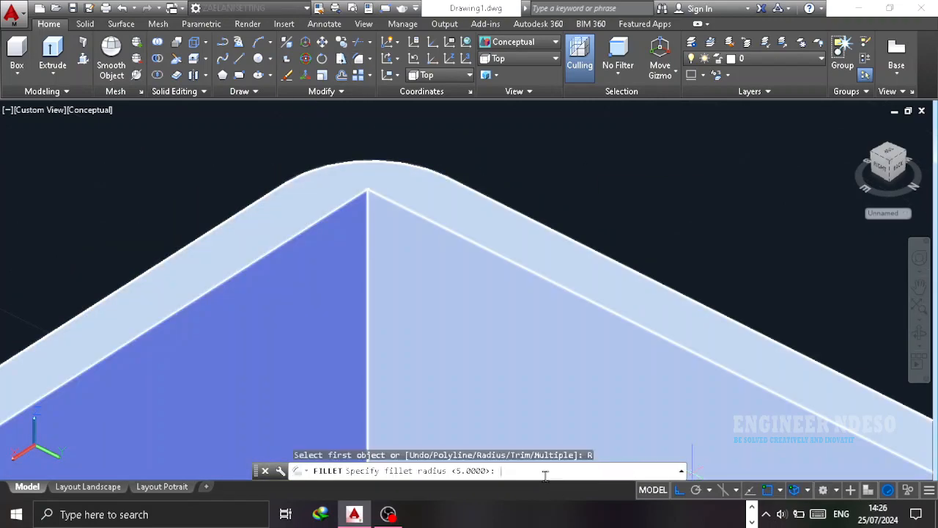
pyautogui.click(367, 246)
pyautogui.press('Return')
pyautogui.press('Return')
pyautogui.press('Return')
# - Fillet an inner vertical corner edge at the tray end away from the block with radius 1
pyautogui.scroll(-8, 528, 308)
pyautogui.keyDown('shift'); pyautogui.moveTo(505, 352); pyautogui.dragTo(359, 266); pyautogui.keyUp('shift')
pyautogui.scroll(8, 358, 266)
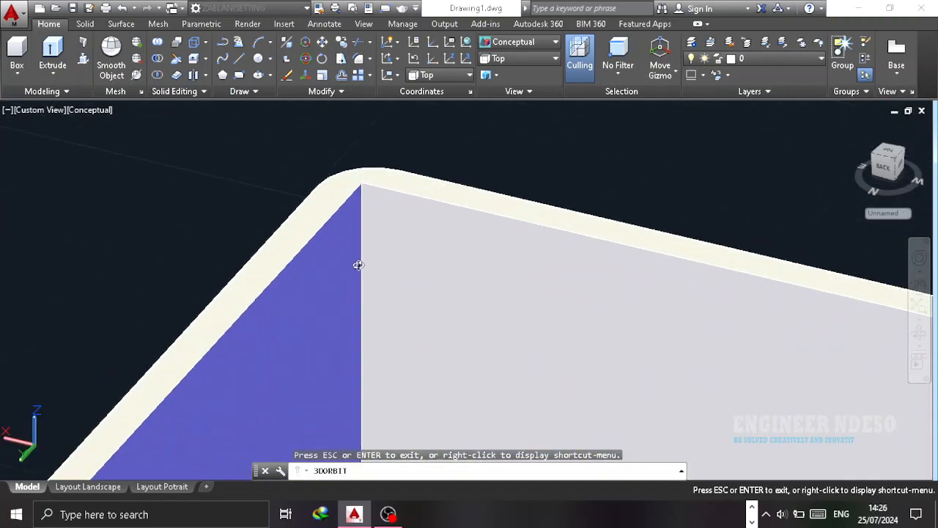
pyautogui.scroll(-8, 526, 259)
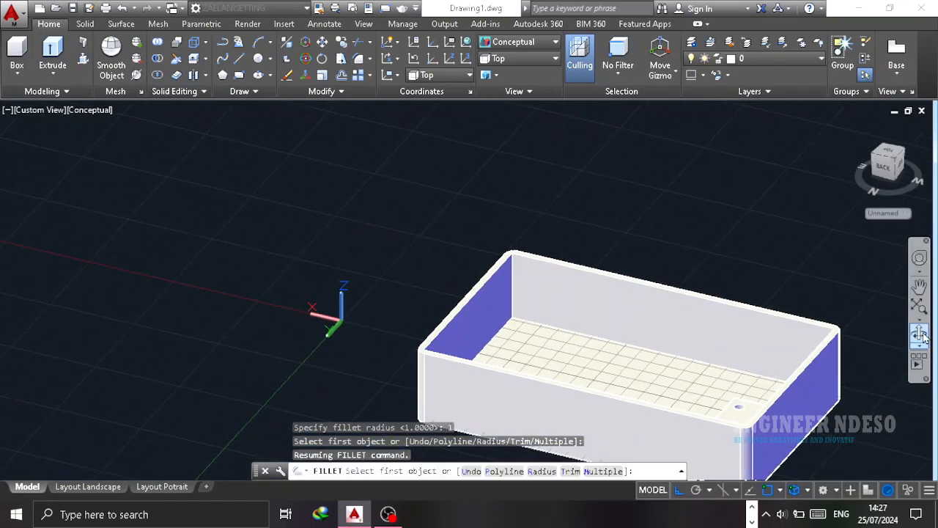
pyautogui.keyDown('shift'); pyautogui.moveTo(737, 406); pyautogui.dragTo(806, 404, button='middle'); pyautogui.keyUp('shift')
pyautogui.scroll(8, 476, 183)
pyautogui.click(467, 227)
pyautogui.press('Return')
pyautogui.press('Return')
# - Fillet the inner vertical edge where the short wall beside the block meets the back long wall with radius 1
pyautogui.scroll(-7, 573, 216)
pyautogui.keyDown('shift'); pyautogui.moveTo(574, 216); pyautogui.dragTo(705, 220, button='middle'); pyautogui.keyUp('shift')
pyautogui.scroll(8, 601, 195)
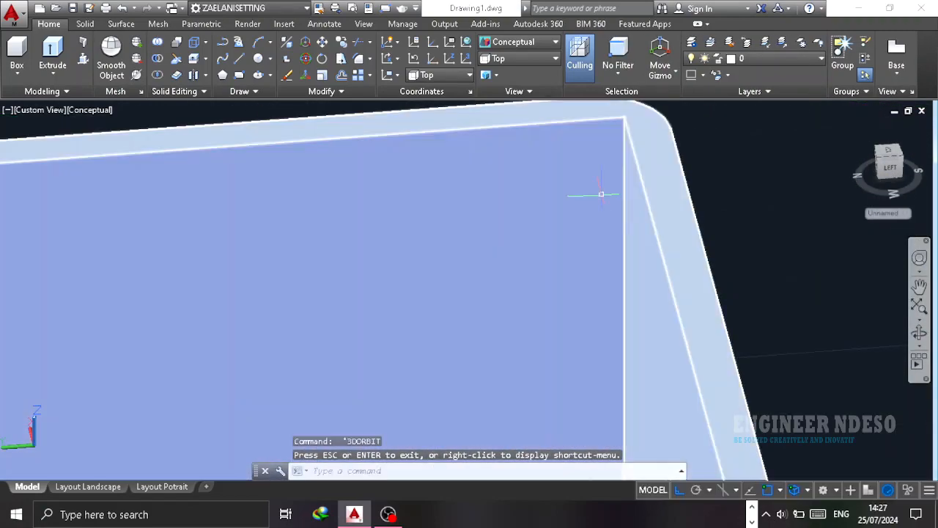
pyautogui.scroll(-8, 595, 228)
pyautogui.keyDown('shift'); pyautogui.moveTo(595, 323); pyautogui.dragTo(426, 213, button='middle'); pyautogui.keyUp('shift')
pyautogui.scroll(3, 491, 209)
pyautogui.click(358, 59)
pyautogui.write('r')
pyautogui.press('Return')
pyautogui.write('1')
pyautogui.press('Return')
pyautogui.click(487, 213)
pyautogui.press('Return')
pyautogui.press('Return')
pyautogui.scroll(-5, 556, 241)
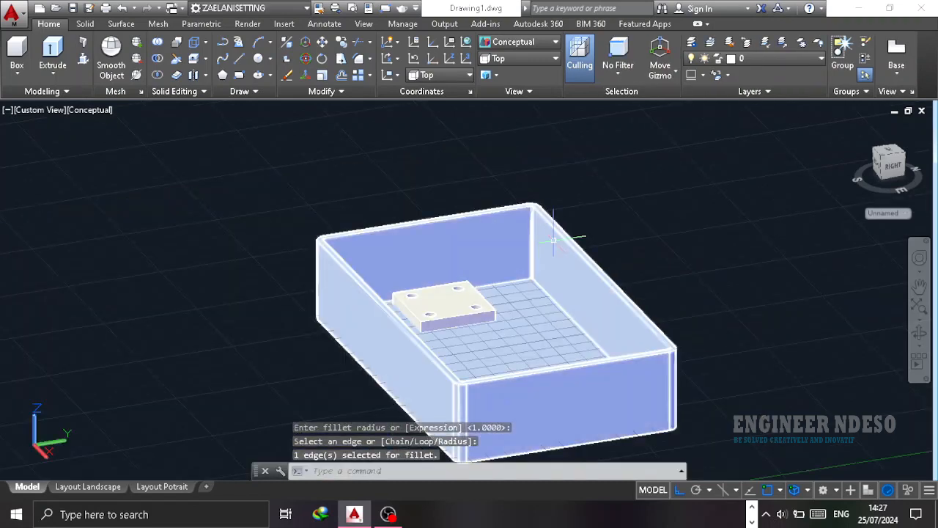
# - In top view, move the tray and block from the short wall's midpoint to the midpoint of the plate's narrow slot edge
pyautogui.click(40, 110)
pyautogui.click(110, 149)
pyautogui.scroll(9, 512, 202)
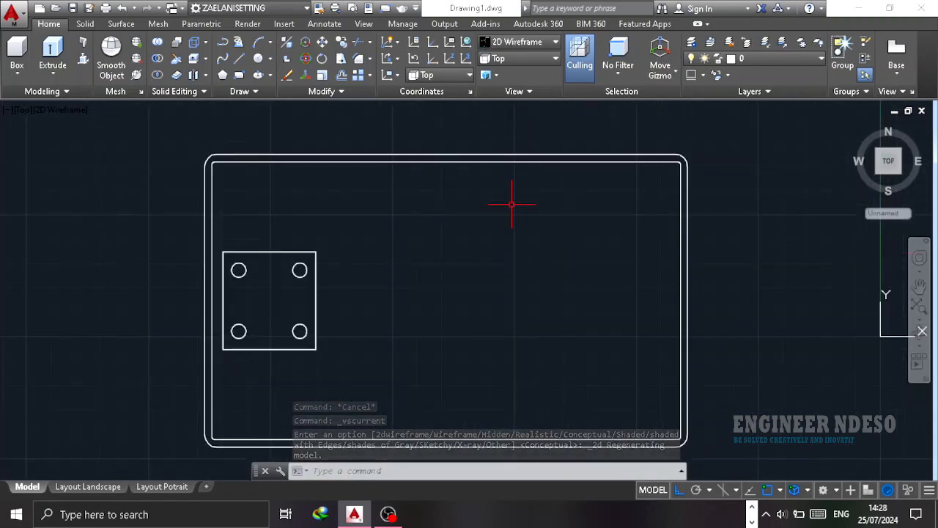
pyautogui.scroll(-9, 404, 208)
pyautogui.click(322, 173)
pyautogui.write('m')
pyautogui.press('Return')
pyautogui.scroll(6, 360, 236)
pyautogui.keyDown('shift'); pyautogui.rightClick(357, 236); pyautogui.keyUp('shift')
pyautogui.click(411, 117)
pyautogui.scroll(-4, 462, 195)
pyautogui.click(397, 267)
pyautogui.scroll(-7, 428, 241)
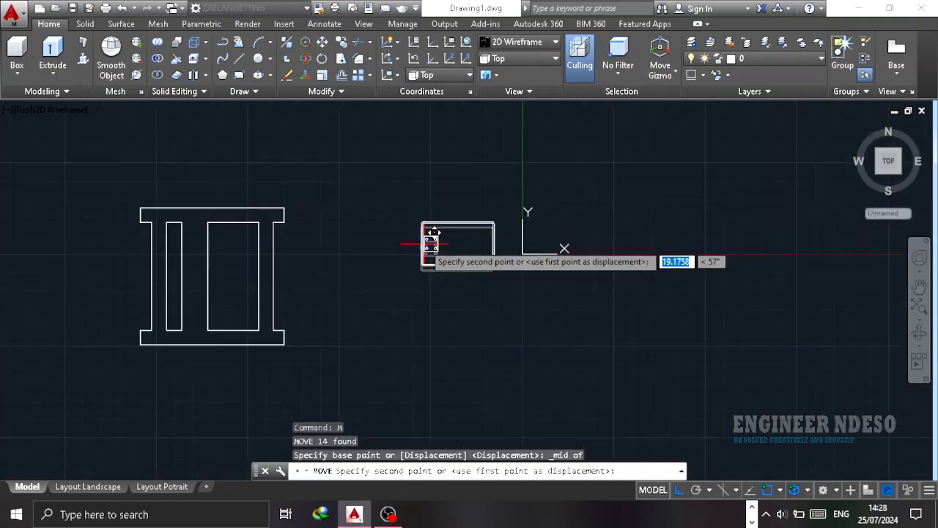
pyautogui.keyDown('shift'); pyautogui.rightClick(445, 239); pyautogui.keyUp('shift')
pyautogui.click(502, 118)
pyautogui.click(262, 237)
pyautogui.scroll(3, 277, 247)
pyautogui.scroll(-6, 567, 192)
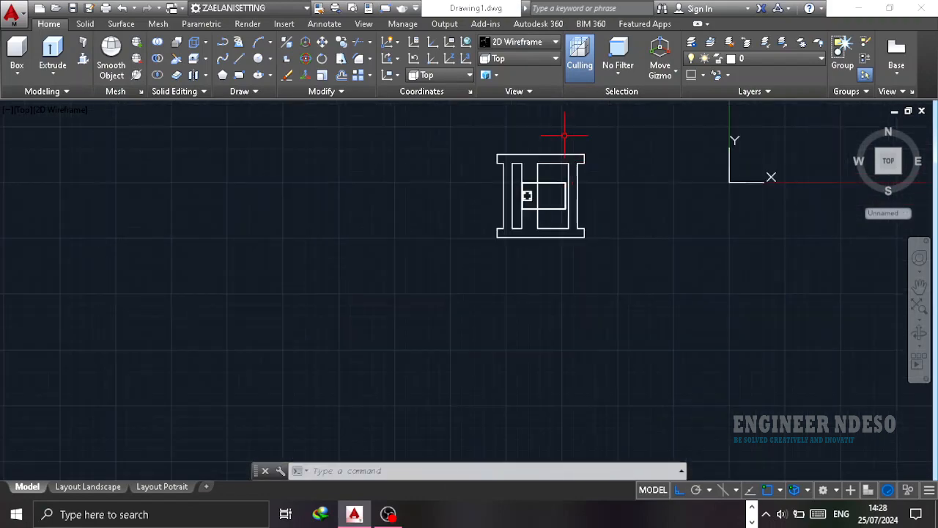
# - Check the tray's height on the plate in Conceptual style and undo the last move
pyautogui.scroll(3, 572, 137)
pyautogui.click(55, 110)
pyautogui.click(105, 157)
pyautogui.click(919, 333)
pyautogui.moveTo(678, 396)
pyautogui.mouseDown()
pyautogui.moveTo(728, 308)
pyautogui.moveTo(682, 341)
pyautogui.mouseUp()
pyautogui.press('Escape')
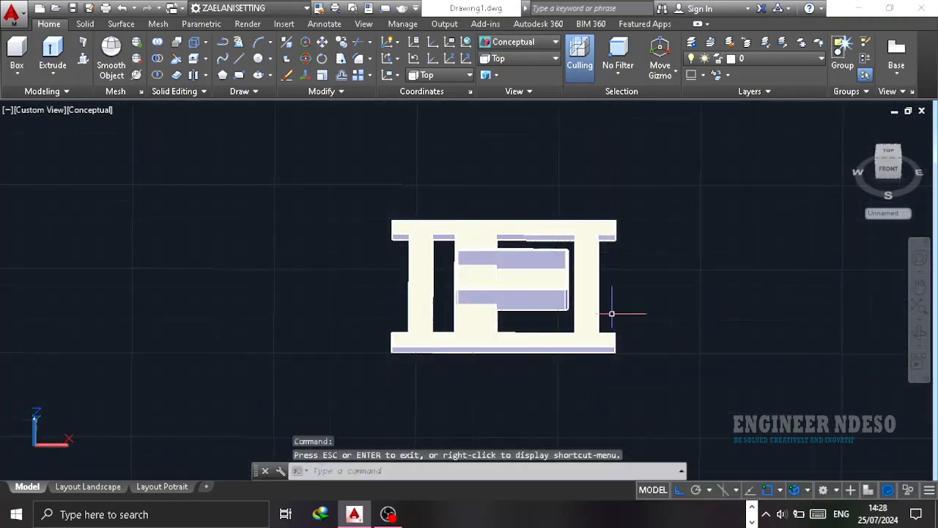
pyautogui.hotkey('ctrl', 'z')
pyautogui.hotkey('ctrl', 'z')
pyautogui.hotkey('ctrl', 'z')
pyautogui.hotkey('ctrl', 'z')
pyautogui.press('Escape')
# - In SW Isometric view, move the tray and block from the short wall's lower-edge midpoint to the narrow slot's upper-edge midpoint
pyautogui.write('z')
pyautogui.press('Return')
pyautogui.write('a')
pyautogui.press('Return')
pyautogui.click(24, 110)
pyautogui.click(66, 239)
pyautogui.scroll(-3, 366, 294)
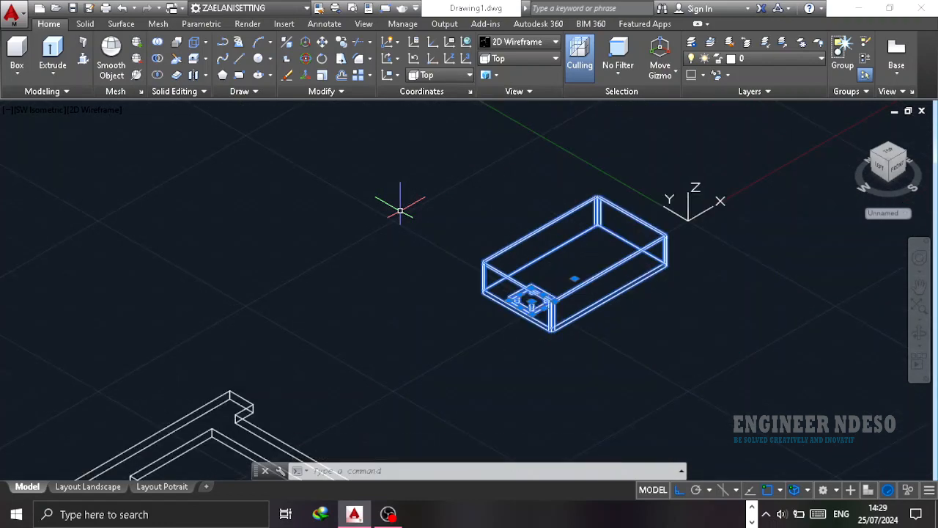
pyautogui.press('Return')
pyautogui.keyDown('shift'); pyautogui.rightClick(487, 376); pyautogui.keyUp('shift')
pyautogui.click(534, 118)
pyautogui.scroll(6, 509, 336)
pyautogui.click(538, 236)
pyautogui.scroll(-8, 537, 236)
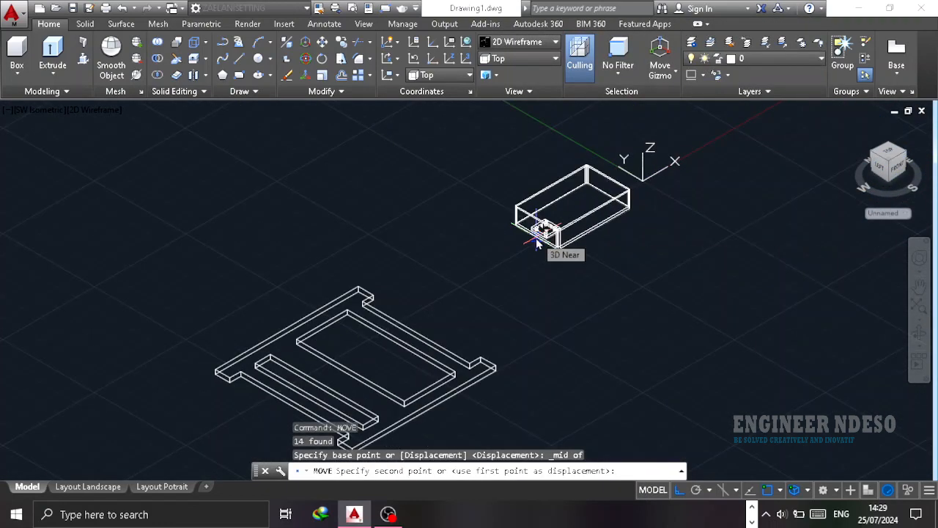
pyautogui.keyDown('shift'); pyautogui.rightClick(535, 245); pyautogui.keyUp('shift')
pyautogui.click(579, 118)
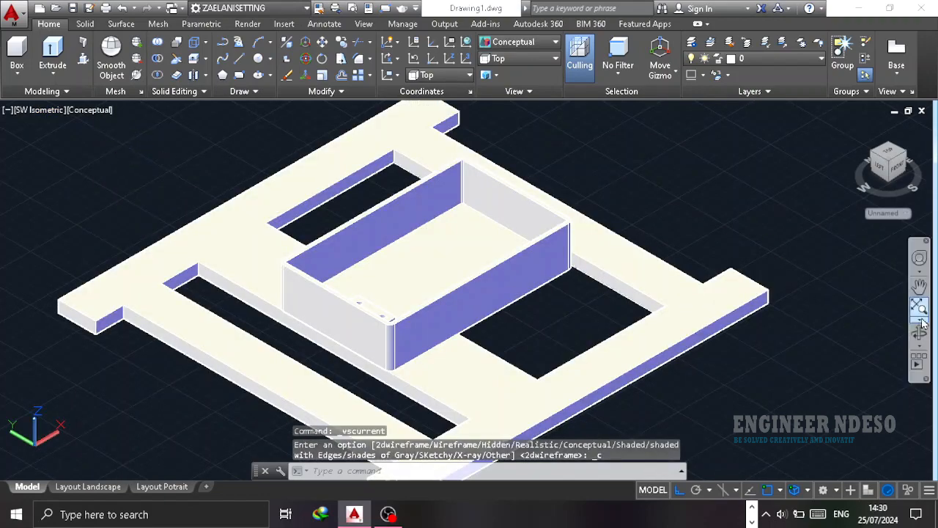
# - Draw a circle of radius 5 in the empty area beside the plate in 2D Wireframe top view
pyautogui.keyDown('shift'); pyautogui.moveTo(557, 220); pyautogui.dragTo(438, 299, button='middle'); pyautogui.keyUp('shift')
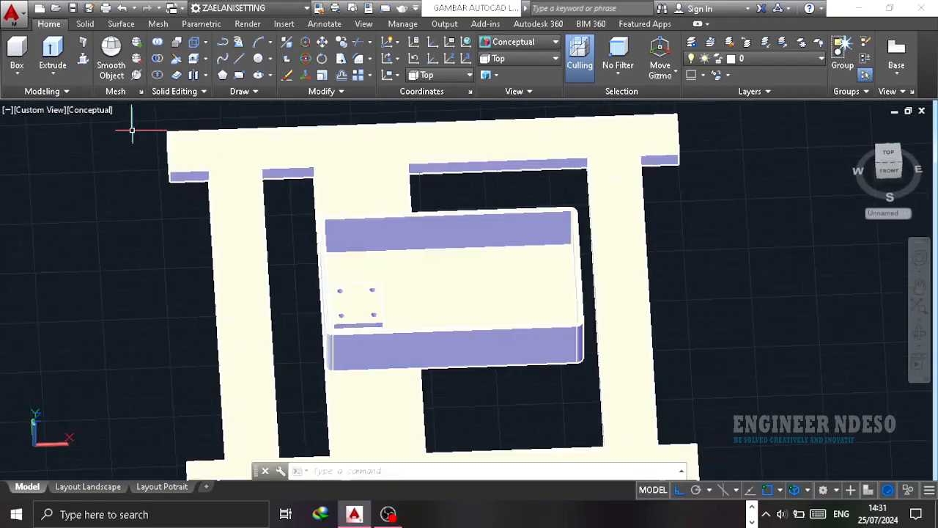
pyautogui.click(90, 110)
pyautogui.click(149, 145)
pyautogui.click(42, 110)
pyautogui.click(36, 136)
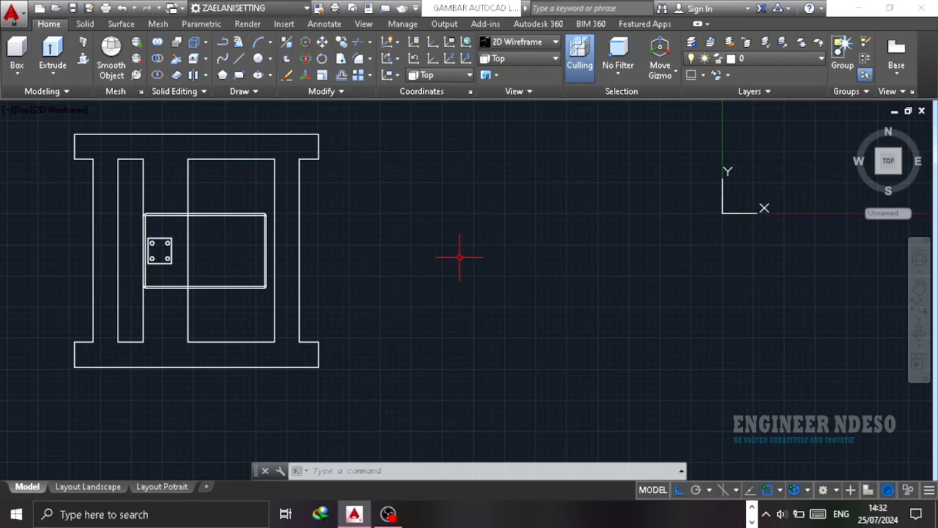
pyautogui.write('c')
pyautogui.press('Return')
pyautogui.click(456, 258)
pyautogui.write('5')
pyautogui.press('Return')
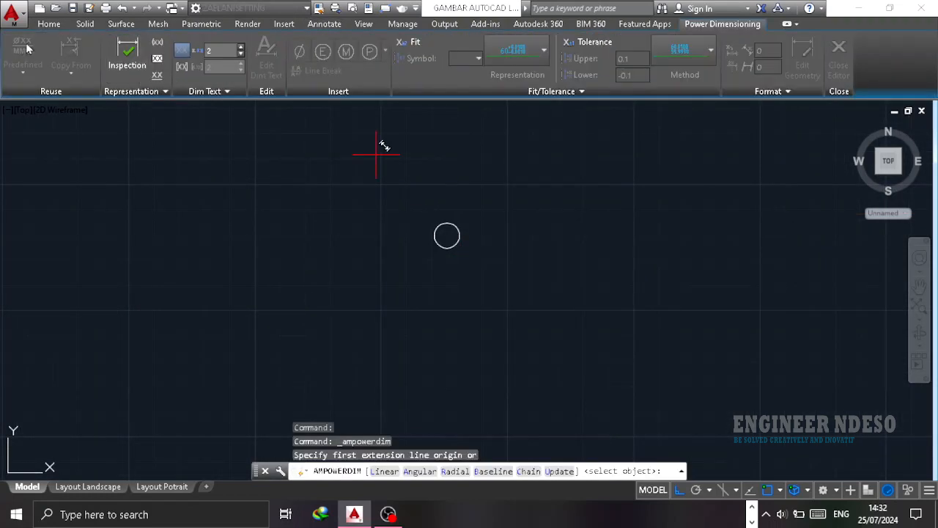
# - Check the diameters of the new circle and a block hole with trial dimensions
pyautogui.click(459, 234)
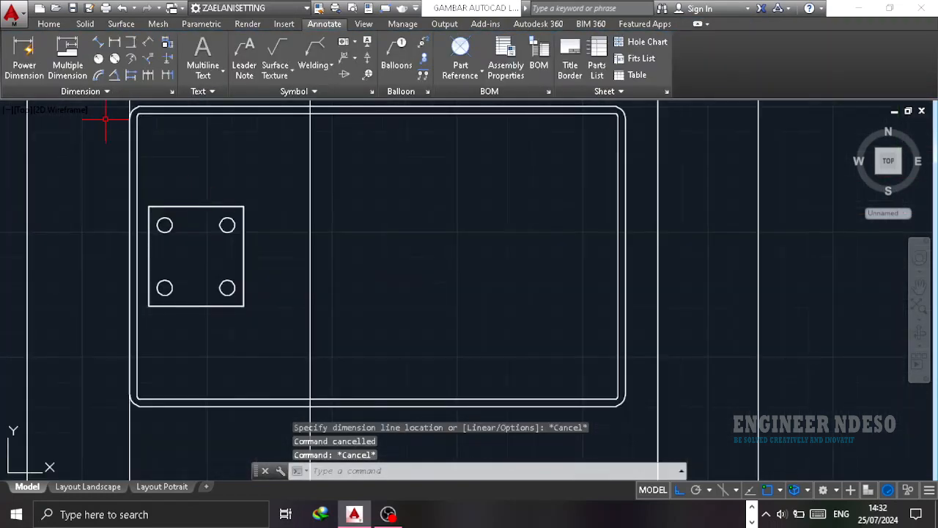
pyautogui.scroll(-6, 273, 274)
pyautogui.scroll(2, 233, 158)
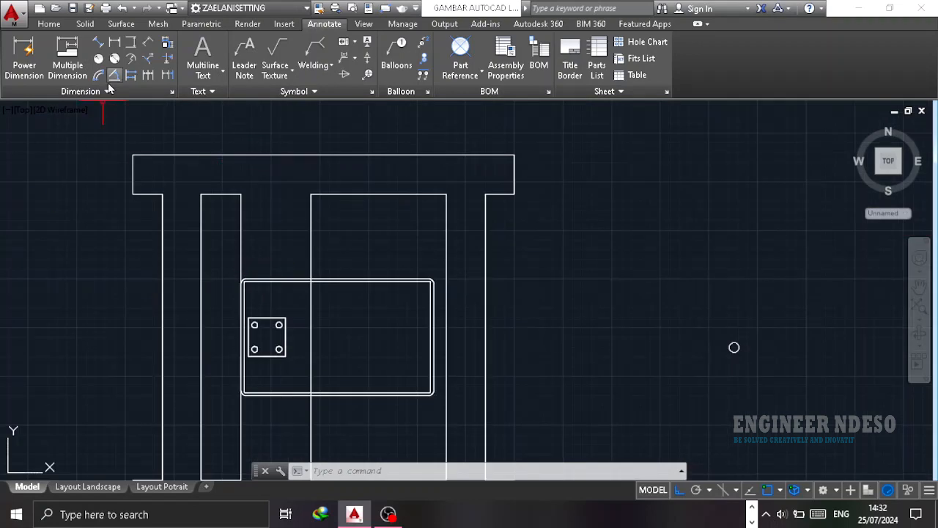
pyautogui.click(114, 58)
pyautogui.scroll(4, 284, 312)
pyautogui.scroll(-2, 281, 329)
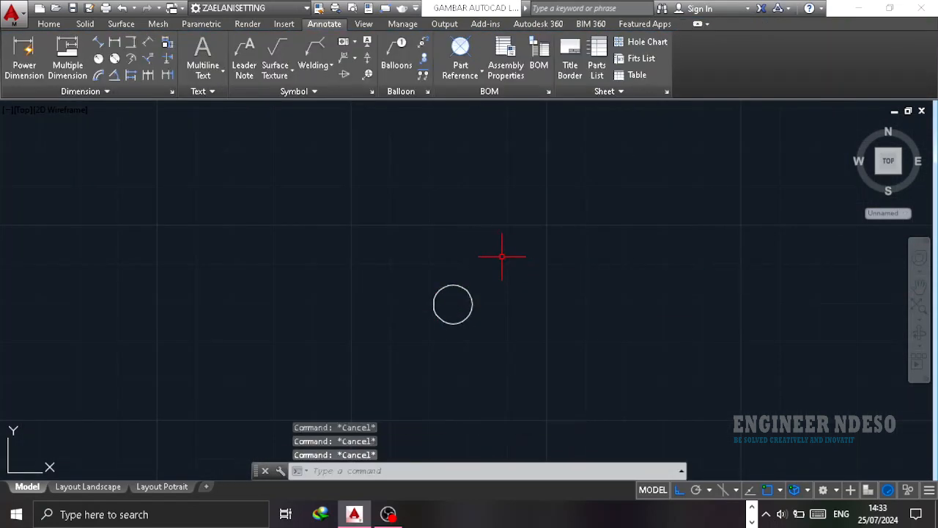
# - Draw a concentric circle of radius 3 inside the radius 5 circle
pyautogui.write('c')
pyautogui.press('Return')
pyautogui.click(452, 303)
pyautogui.write('3')
pyautogui.press('Return')
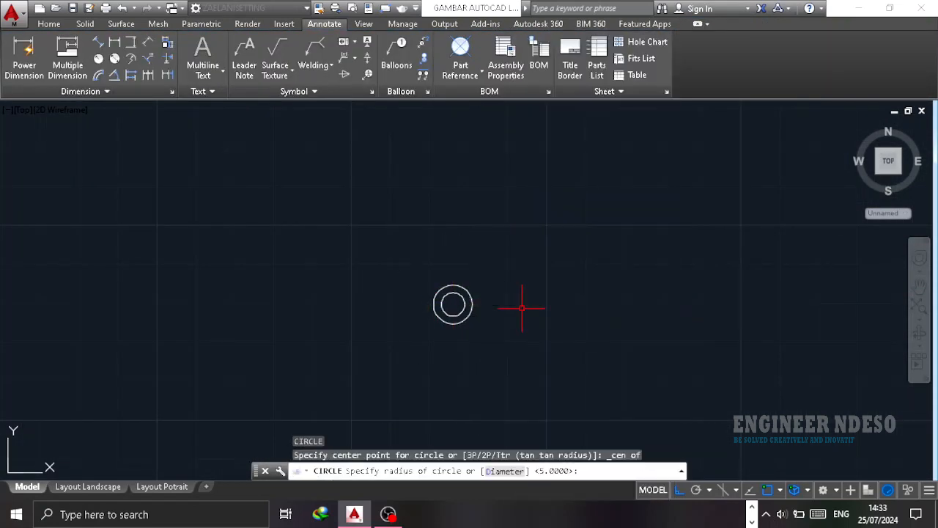
# - Extrude the outer circle 7 downward in SW Isometric view to form the bolt head
pyautogui.click(49, 24)
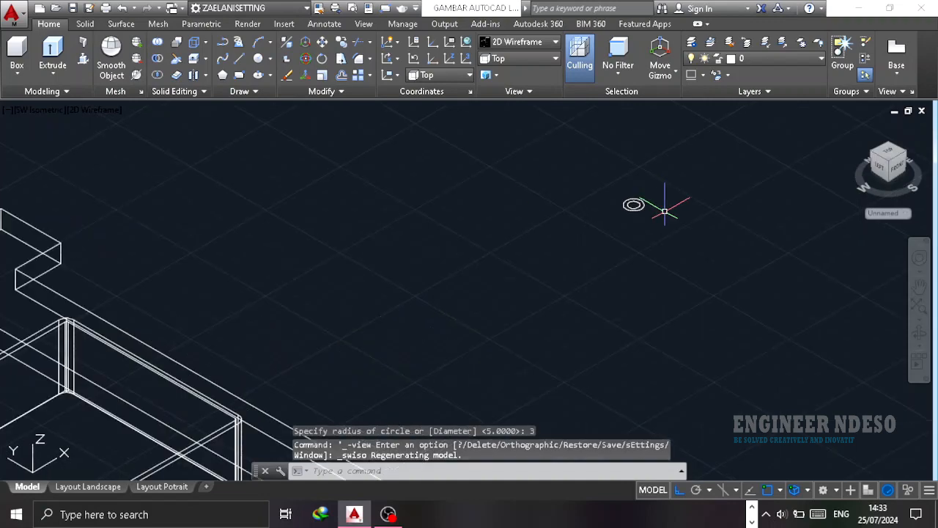
pyautogui.scroll(5, 637, 202)
pyautogui.click(644, 189)
pyautogui.click(52, 55)
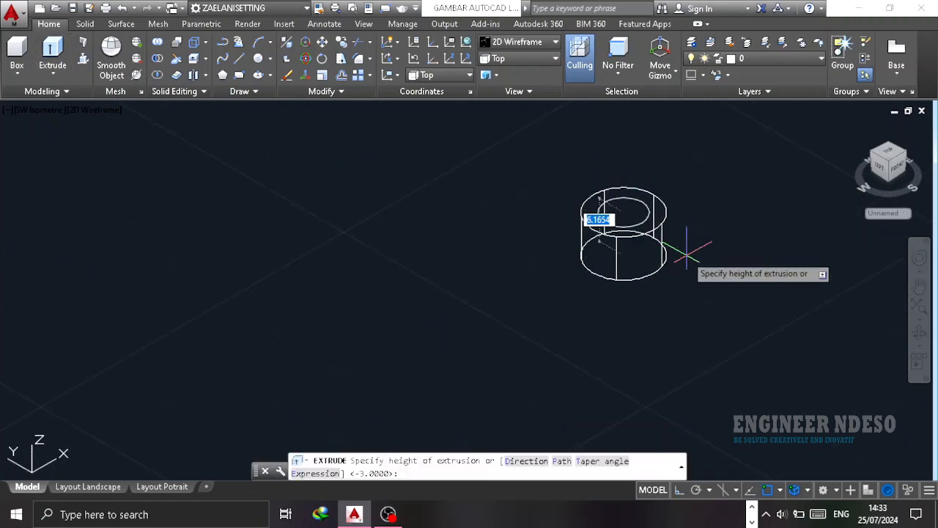
pyautogui.write('7')
pyautogui.press('Return')
# - Extrude the inner circle 17 downward to form the bolt shank
pyautogui.click(640, 218)
pyautogui.press('Return')
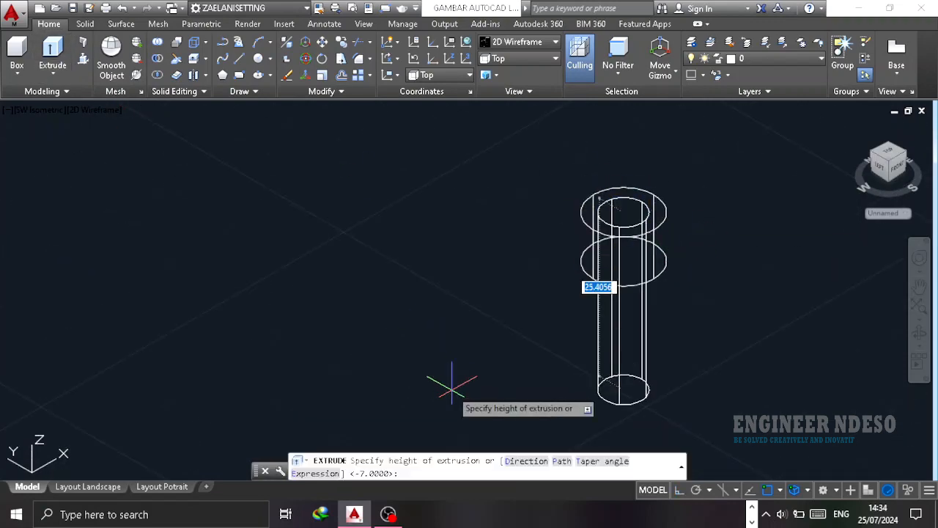
pyautogui.write('17')
pyautogui.press('Return')
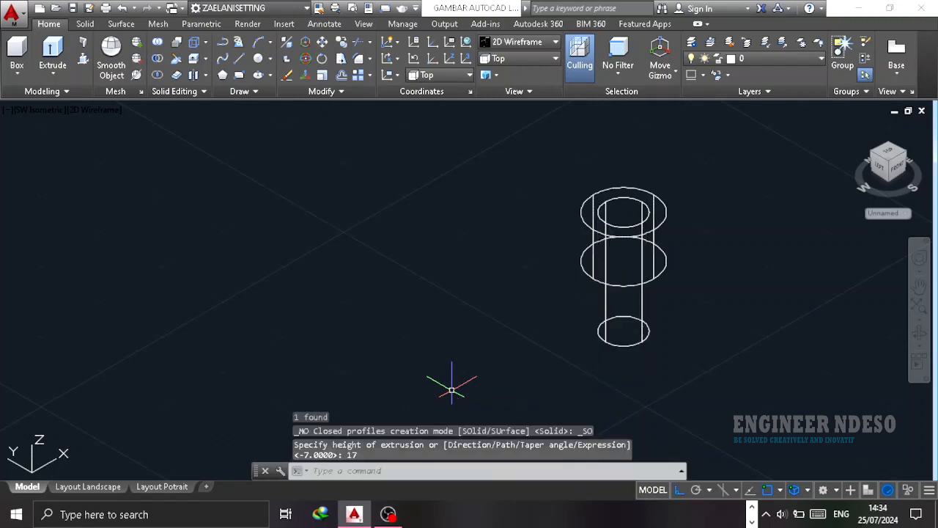
# - Unite the bolt head and shank into one solid, shown in Conceptual style
pyautogui.click(36, 111)
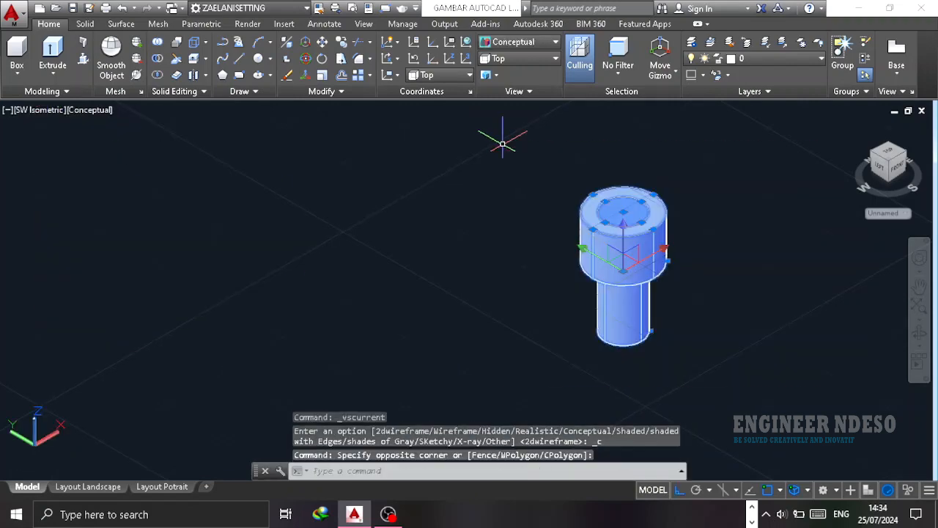
pyautogui.write('uni')
pyautogui.press('Return')
pyautogui.click(700, 355)
pyautogui.click(572, 216)
pyautogui.press('Return')
# - Measure the exposed shank length below the bolt head in 2D Wireframe front view
pyautogui.click(100, 112)
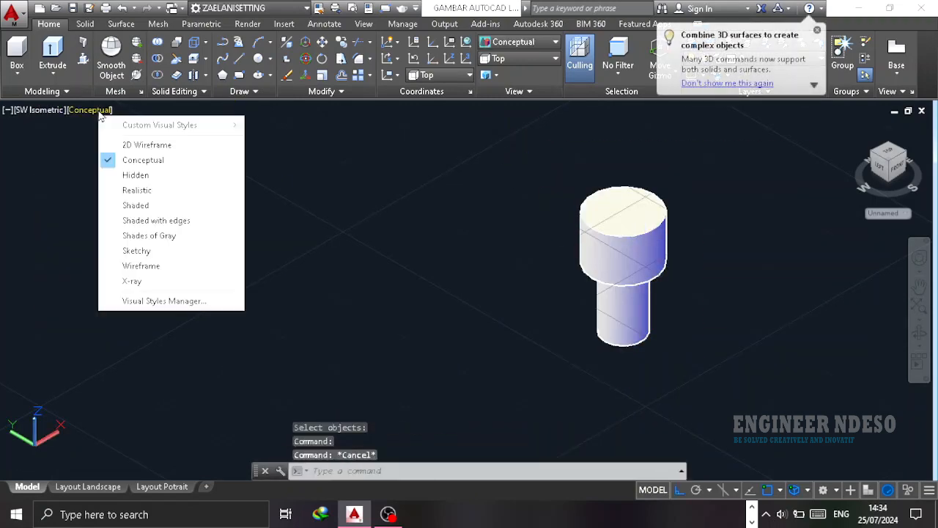
pyautogui.click(147, 145)
pyautogui.click(29, 111)
pyautogui.click(86, 206)
pyautogui.press('Escape')
pyautogui.click(324, 24)
pyautogui.click(25, 60)
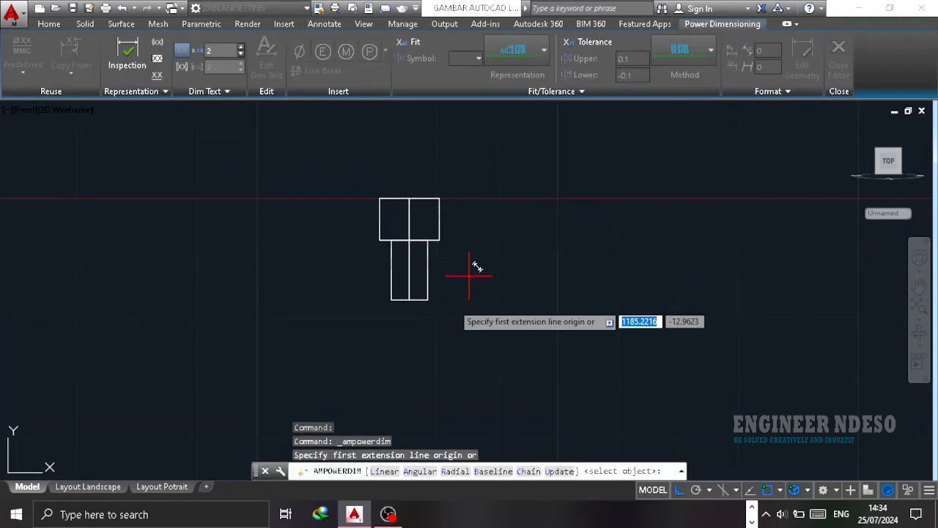
pyautogui.click(428, 299)
pyautogui.click(428, 241)
pyautogui.press('Escape')
pyautogui.click(33, 60)
pyautogui.press('Escape')
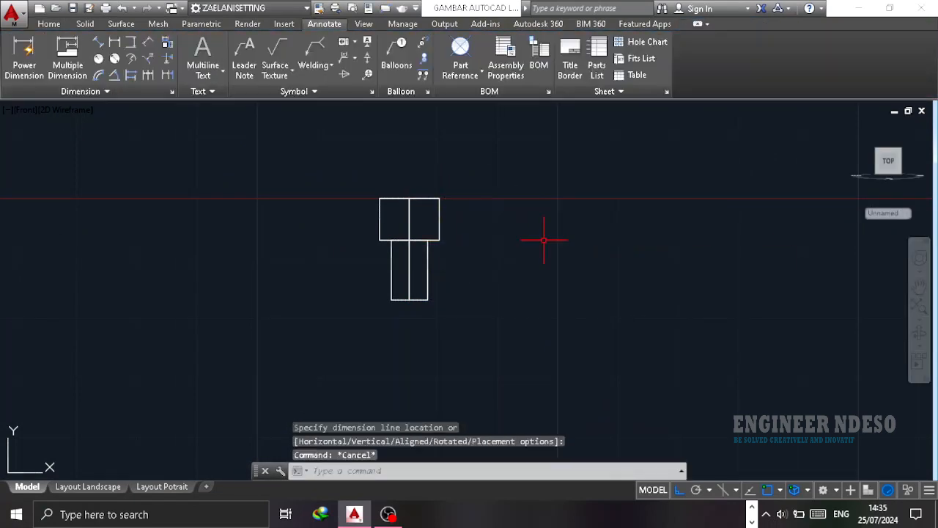
# - Examine the bolt and the four-hole block in the tray from an angled wireframe view
pyautogui.scroll(-8, 541, 242)
pyautogui.press('Escape')
pyautogui.press('Escape')
pyautogui.press('Escape')
pyautogui.scroll(-3, 282, 209)
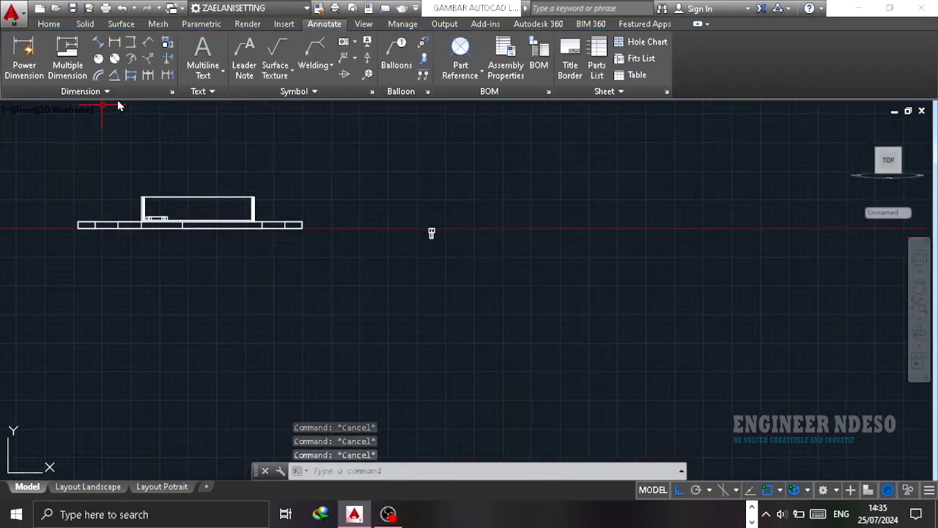
pyautogui.keyDown('shift'); pyautogui.moveTo(409, 297); pyautogui.dragTo(449, 271, button='middle'); pyautogui.keyUp('shift')
pyautogui.scroll(1, 454, 268)
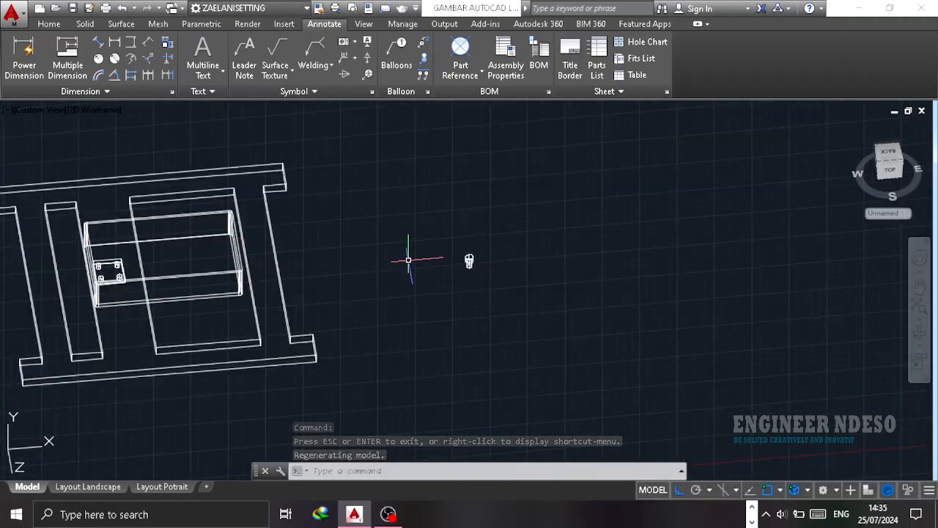
pyautogui.scroll(4, 66, 264)
pyautogui.moveTo(65, 265); pyautogui.dragTo(163, 261, button='middle')
pyautogui.scroll(5, 576, 247)
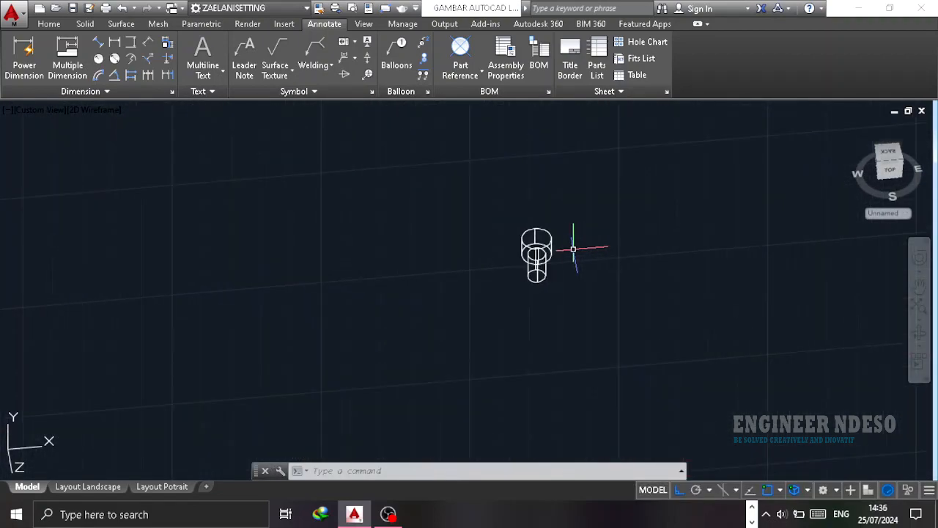
pyautogui.scroll(-9, 572, 293)
# - Rotate the bolt upside down with 3D Rotate in Conceptual style so its shank points upward
pyautogui.click(94, 109)
pyautogui.click(110, 140)
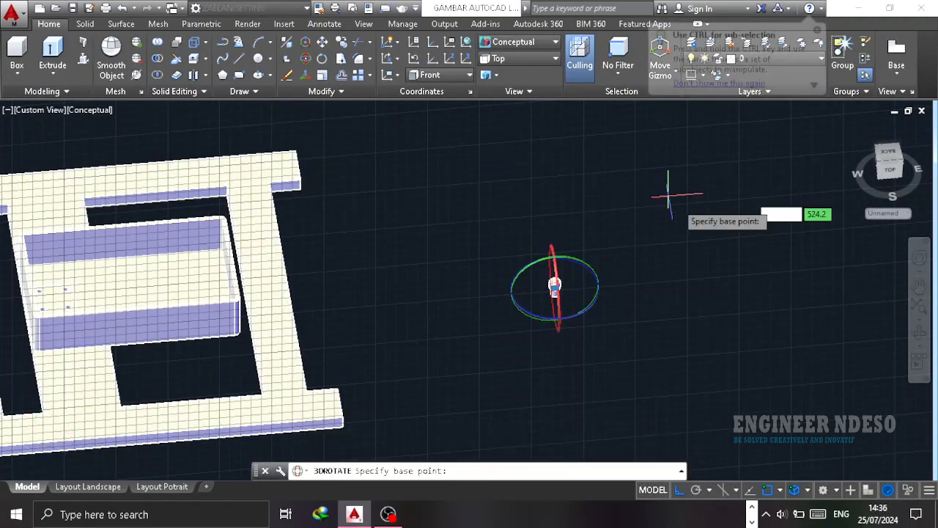
pyautogui.keyDown('shift'); pyautogui.moveTo(667, 192); pyautogui.dragTo(569, 219, button='middle'); pyautogui.keyUp('shift')
pyautogui.click(560, 225)
pyautogui.press('space')
pyautogui.press('Escape')
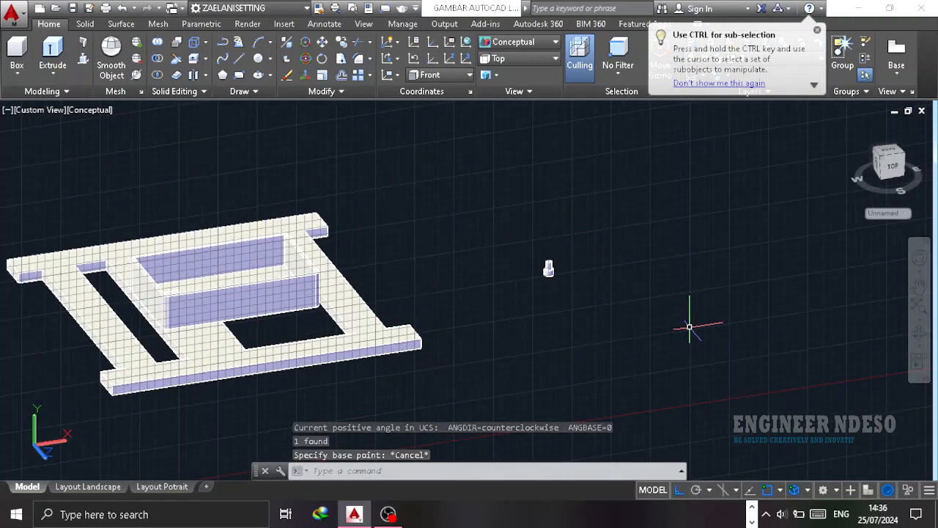
pyautogui.click(919, 346)
pyautogui.press('Escape')
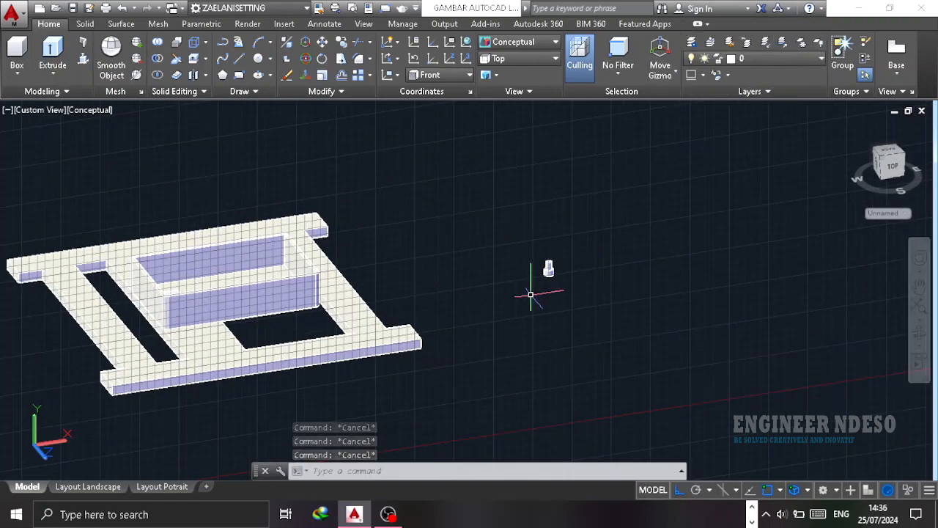
# - Move the bolt in 2D Wireframe style from its shank-end centre to the centre of a corner hole in the block
pyautogui.click(90, 110)
pyautogui.click(137, 145)
pyautogui.keyDown('shift'); pyautogui.moveTo(158, 301); pyautogui.dragTo(165, 338, button='middle'); pyautogui.keyUp('shift')
pyautogui.scroll(5, 158, 312)
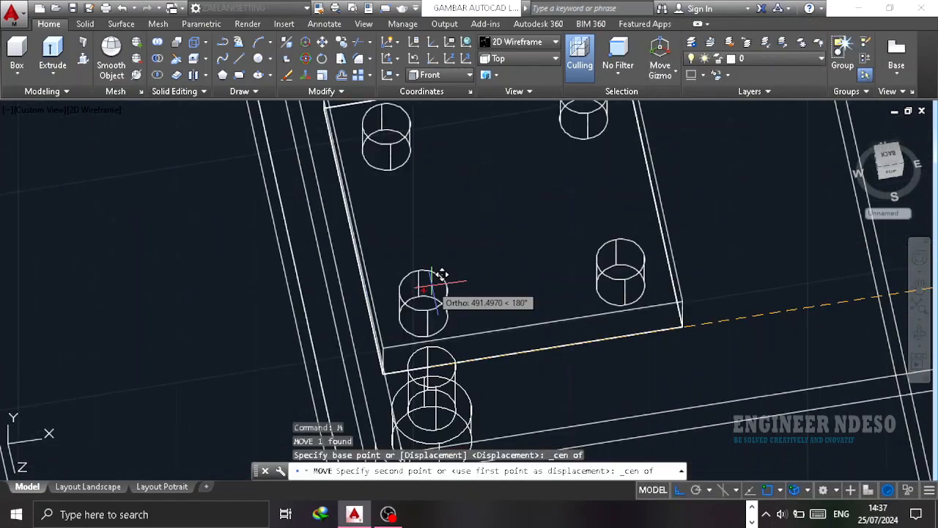
pyautogui.click(430, 293)
# - Try to subtract from the four-hole block after checking the inserted bolt in Conceptual style
pyautogui.click(918, 334)
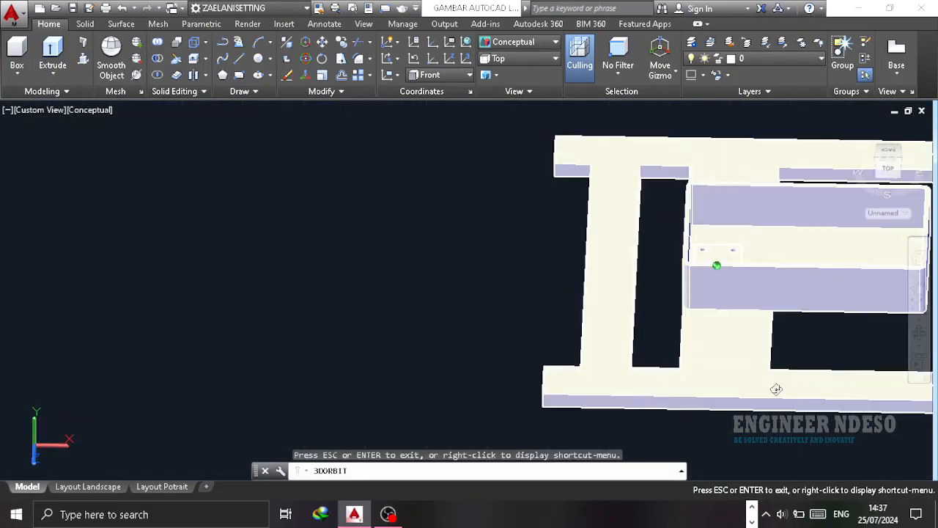
pyautogui.moveTo(719, 264); pyautogui.dragTo(682, 408)
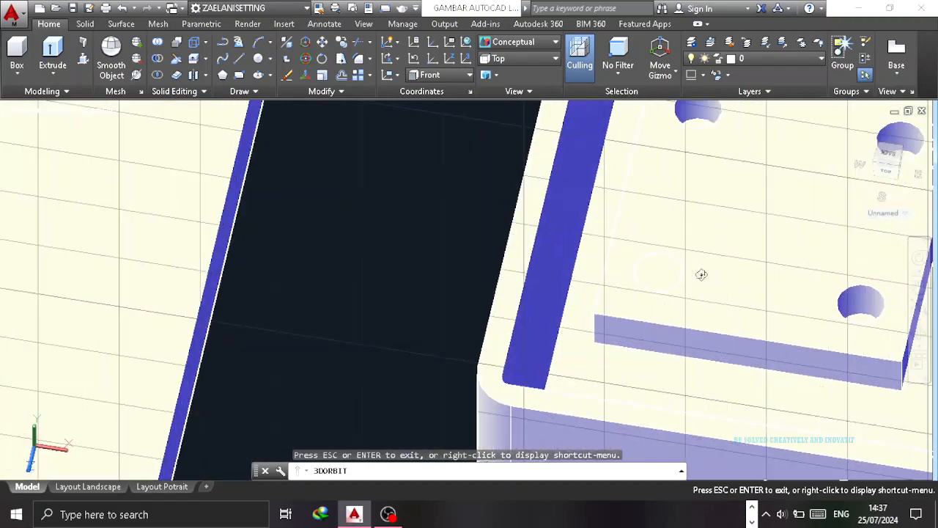
pyautogui.press('Escape')
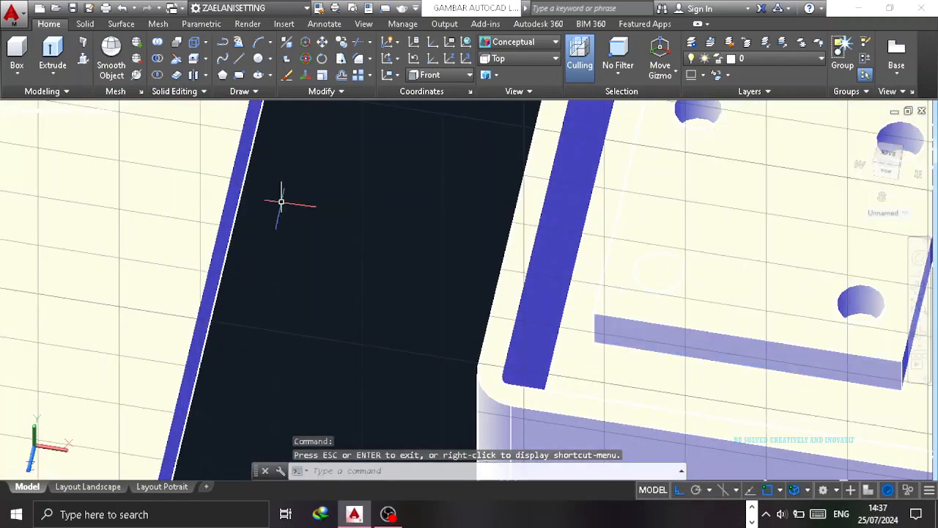
pyautogui.write('su')
pyautogui.press('Return')
pyautogui.click(752, 228)
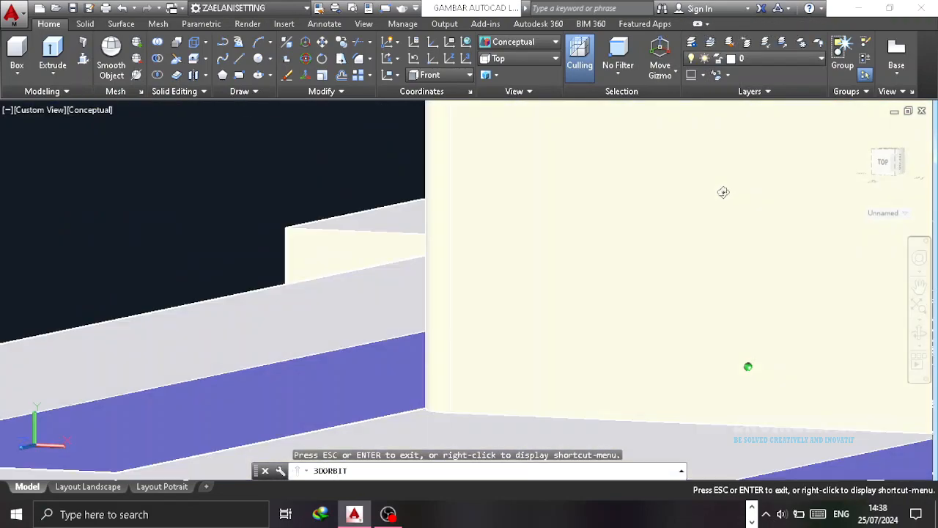
# - Examine the bolt's fit in the four-hole block and the plate's underside in wireframe and Conceptual styles
pyautogui.moveTo(723, 190); pyautogui.dragTo(682, 241)
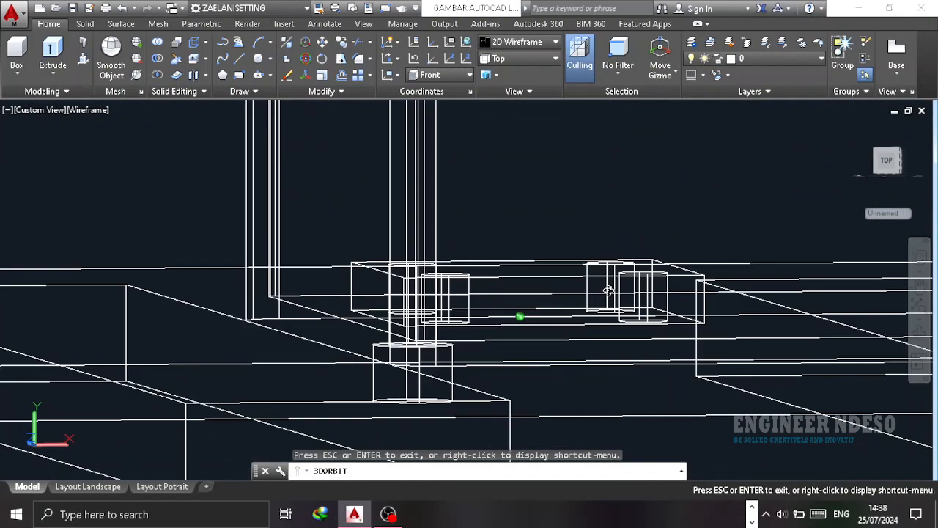
pyautogui.moveTo(654, 294); pyautogui.dragTo(635, 284)
pyautogui.scroll(-5, 635, 284)
pyautogui.moveTo(635, 285); pyautogui.dragTo(653, 321)
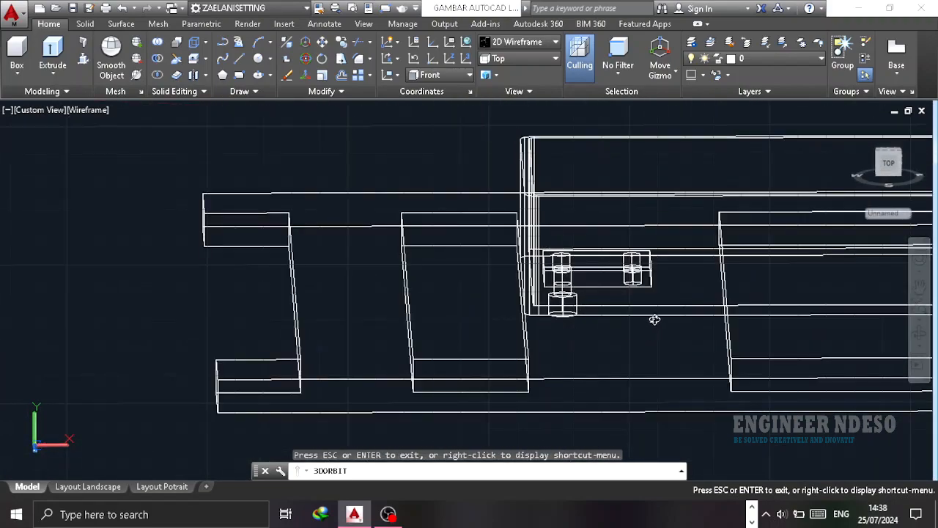
pyautogui.scroll(5, 571, 288)
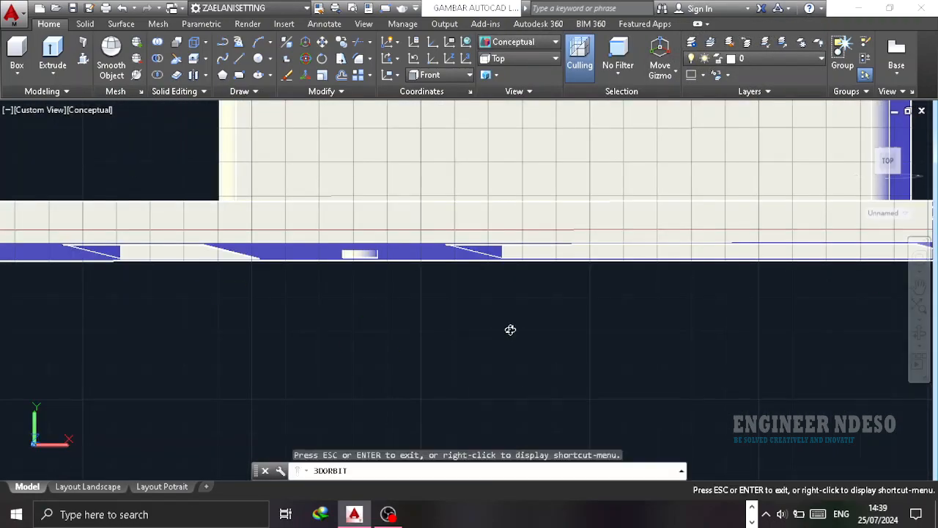
pyautogui.moveTo(510, 330)
pyautogui.mouseDown()
pyautogui.moveTo(465, 342)
pyautogui.moveTo(339, 220)
pyautogui.moveTo(387, 301)
pyautogui.moveTo(510, 347)
pyautogui.mouseUp()
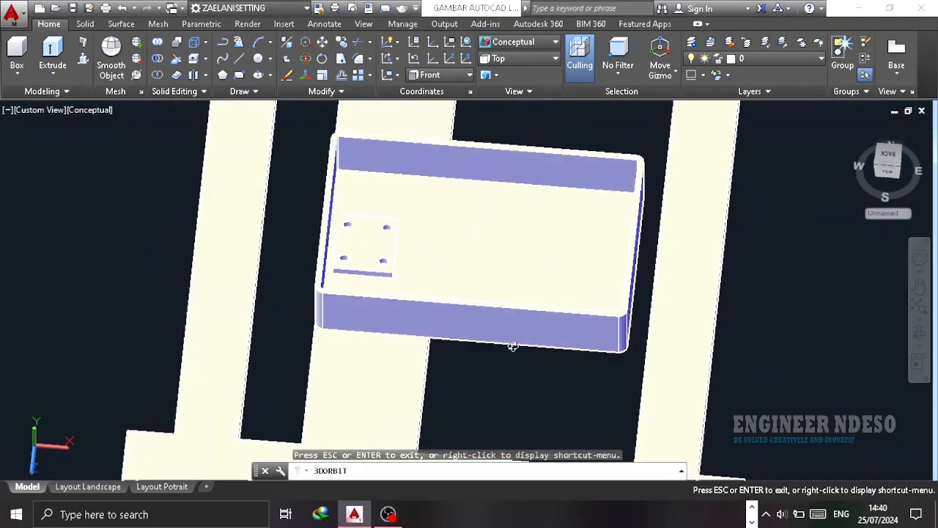
pyautogui.scroll(-3, 395, 231)
pyautogui.scroll(5, 406, 221)
pyautogui.scroll(-5, 331, 240)
pyautogui.moveTo(334, 352); pyautogui.dragTo(358, 242)
pyautogui.scroll(4, 329, 292)
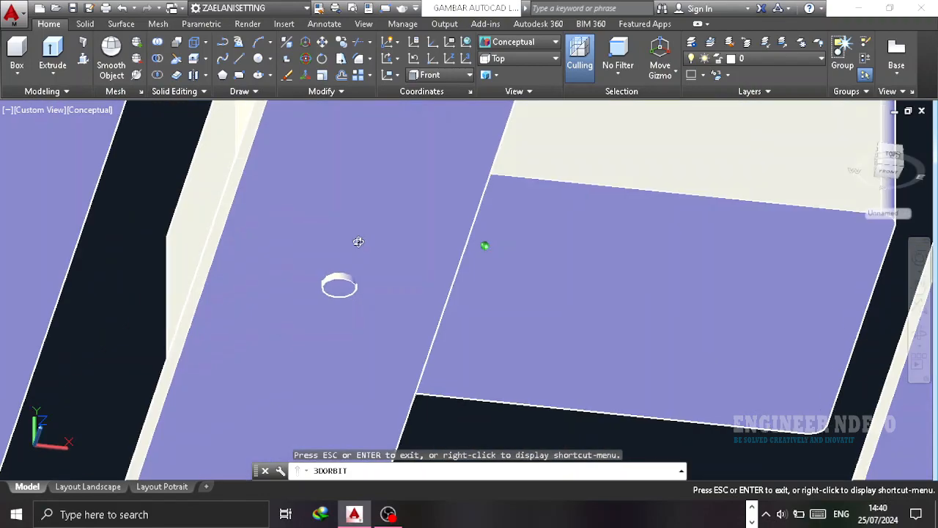
pyautogui.press('Escape')
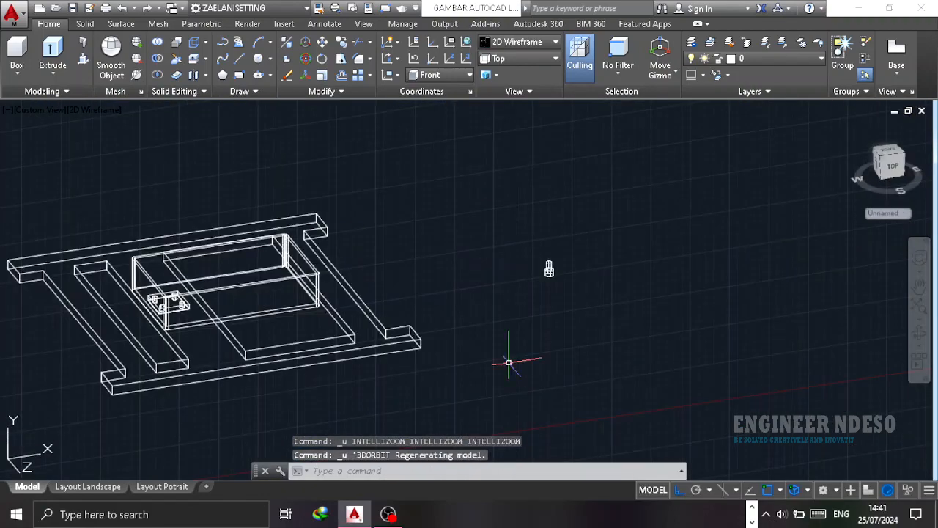
# - Delete the loose bolt beside the plate
pyautogui.click(475, 251)
pyautogui.click(527, 243)
pyautogui.scroll(10, 551, 280)
pyautogui.press('Escape')
pyautogui.press('Escape')
pyautogui.press('Escape')
pyautogui.scroll(6, 139, 283)
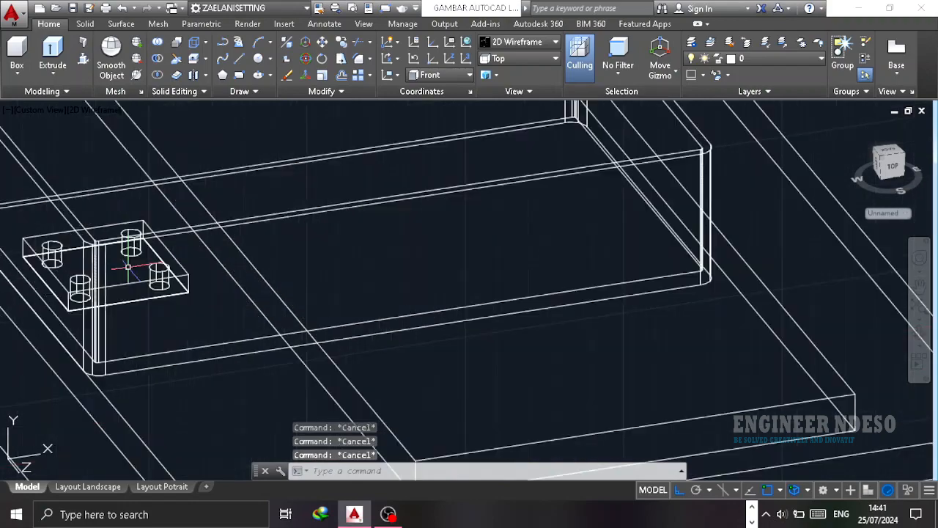
pyautogui.click(919, 333)
pyautogui.moveTo(423, 295); pyautogui.dragTo(352, 293)
pyautogui.press('Escape')
pyautogui.click(699, 328)
pyautogui.press('Delete')
pyautogui.scroll(7, 202, 247)
pyautogui.click(920, 333)
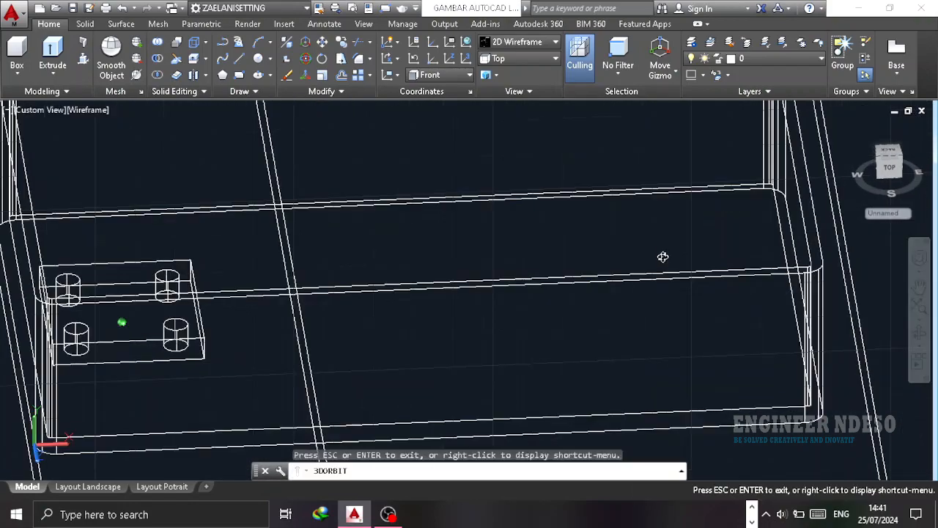
pyautogui.moveTo(147, 282)
pyautogui.mouseDown()
pyautogui.moveTo(264, 244)
pyautogui.moveTo(288, 265)
pyautogui.mouseUp()
pyautogui.press('Escape')
pyautogui.press('Escape')
pyautogui.press('Escape')
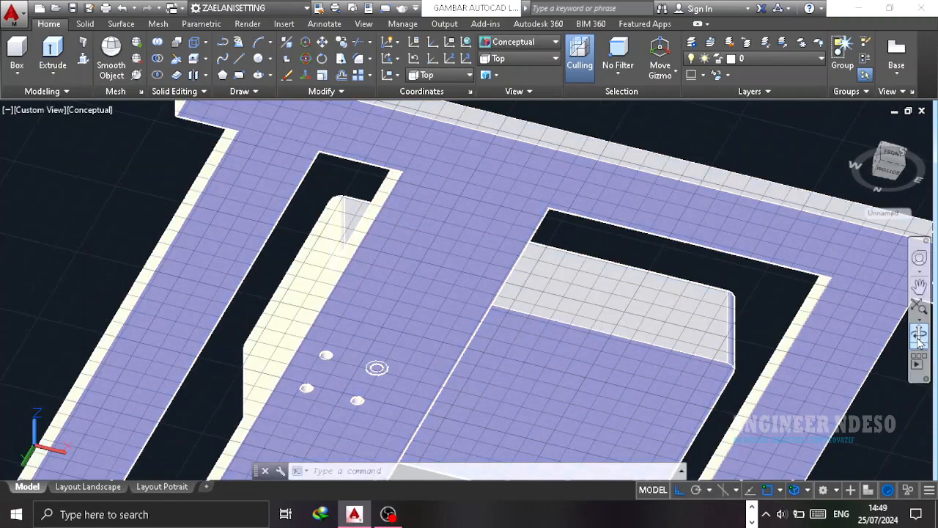
# - Try to subtract the wide cylinder around a bolt hole on the plate's underside
pyautogui.keyDown('shift'); pyautogui.moveTo(376, 368); pyautogui.dragTo(413, 344, button='middle'); pyautogui.keyUp('shift')
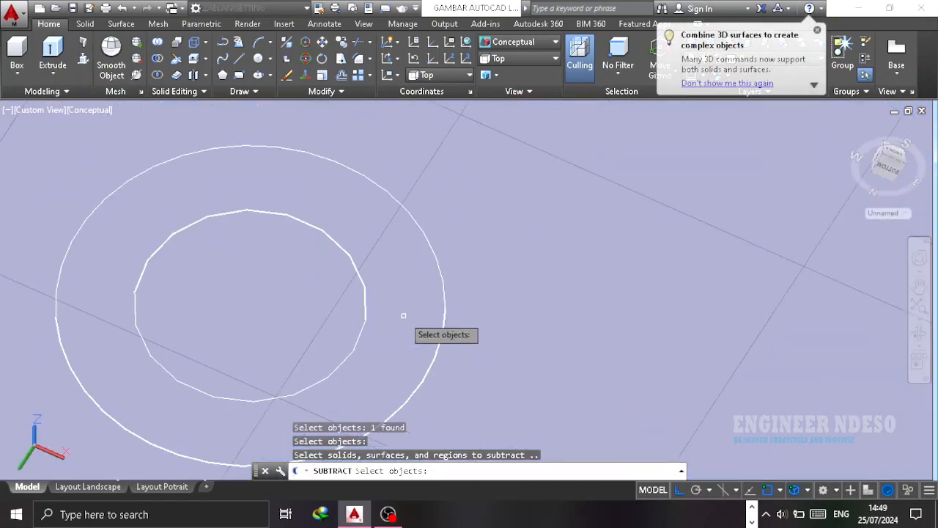
pyautogui.click(395, 296)
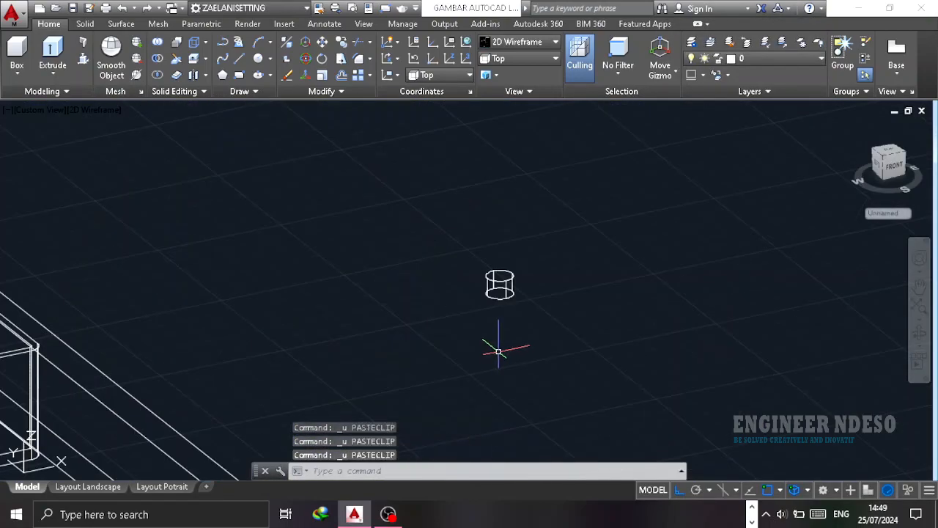
pyautogui.click(523, 330)
pyautogui.press('Escape')
pyautogui.press('Escape')
pyautogui.press('Escape')
pyautogui.press('Escape')
pyautogui.keyDown('shift'); pyautogui.moveTo(578, 233); pyautogui.dragTo(580, 230, button='middle'); pyautogui.keyUp('shift')
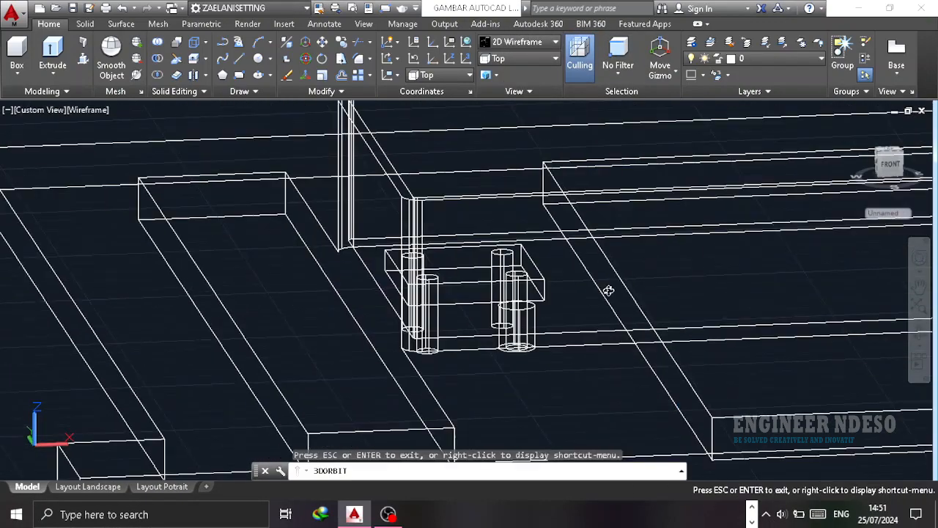
# - Move the wide cylinder at the block's corner hole by its base centre and start a subtraction on the plate
pyautogui.moveTo(608, 289); pyautogui.dragTo(637, 357)
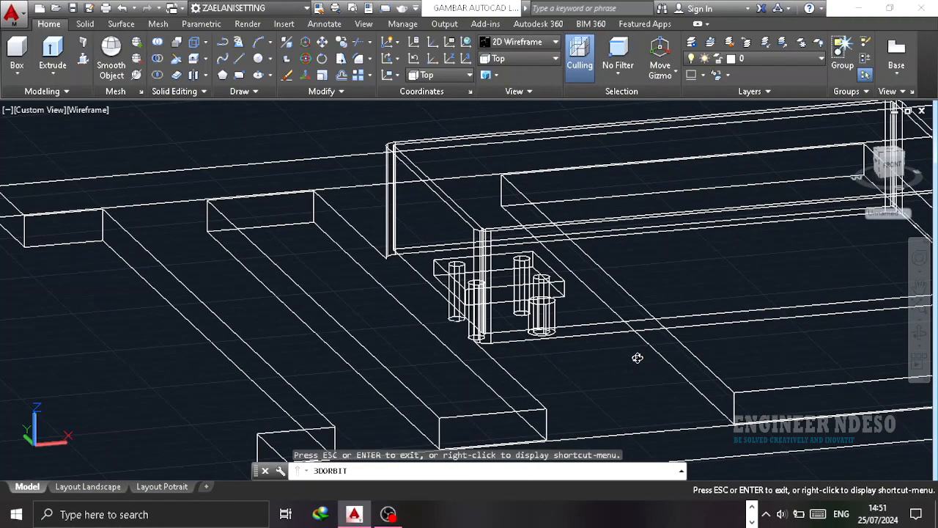
pyautogui.press('Escape')
pyautogui.write('m')
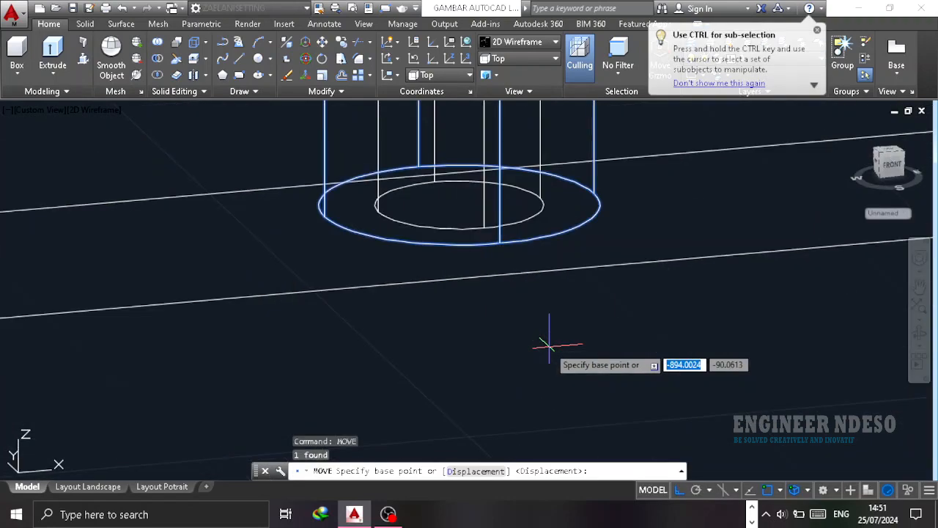
pyautogui.click(470, 195)
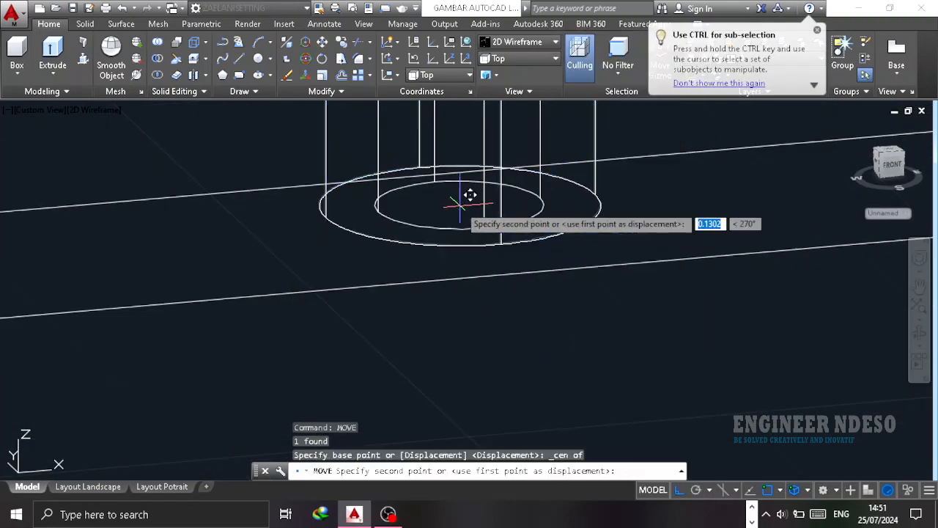
pyautogui.click(125, 157)
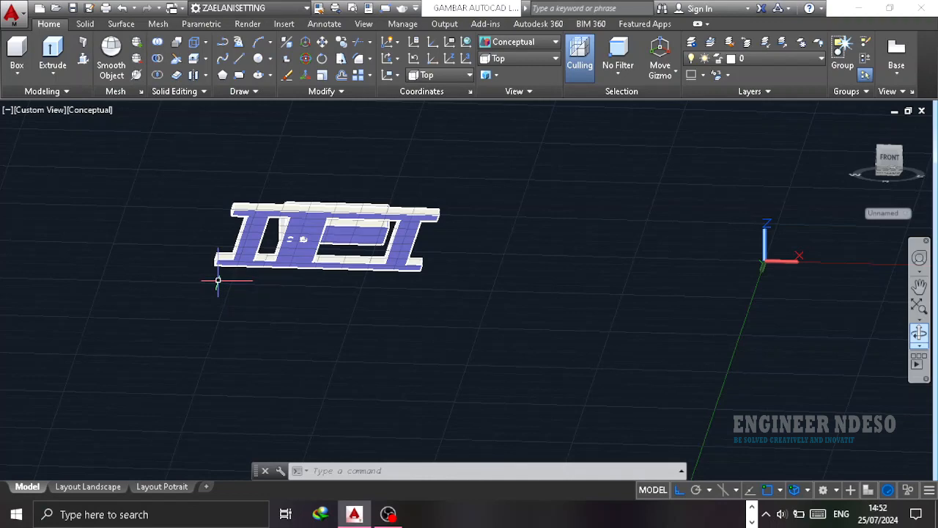
pyautogui.scroll(8, 218, 280)
pyautogui.write('su')
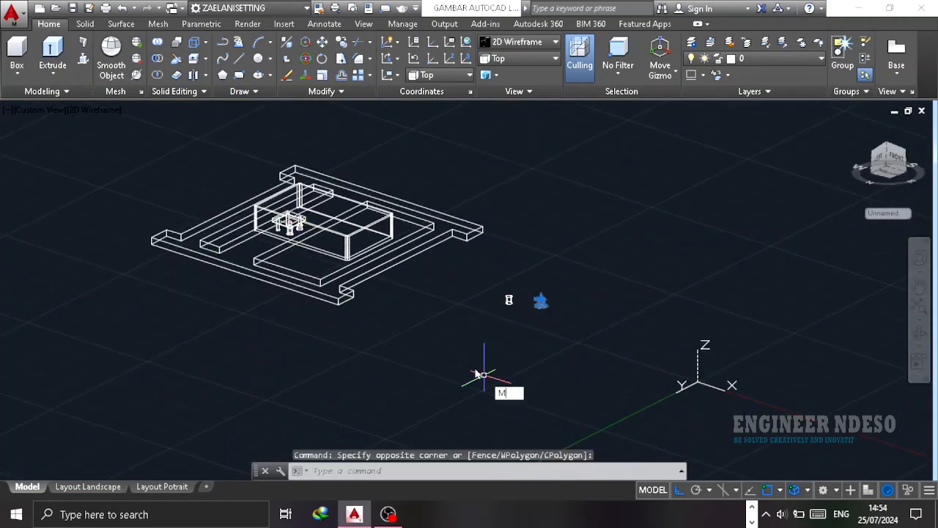
# - Move one of the loose cylinders from its bottom centre to the centre of a hole at the four-hole block
pyautogui.write('m')
pyautogui.press('Return')
pyautogui.scroll(5, 523, 308)
pyautogui.press('Escape')
pyautogui.write('move')
pyautogui.press('Return')
pyautogui.keyDown('shift'); pyautogui.rightClick(529, 300); pyautogui.keyUp('shift')
pyautogui.press('c')
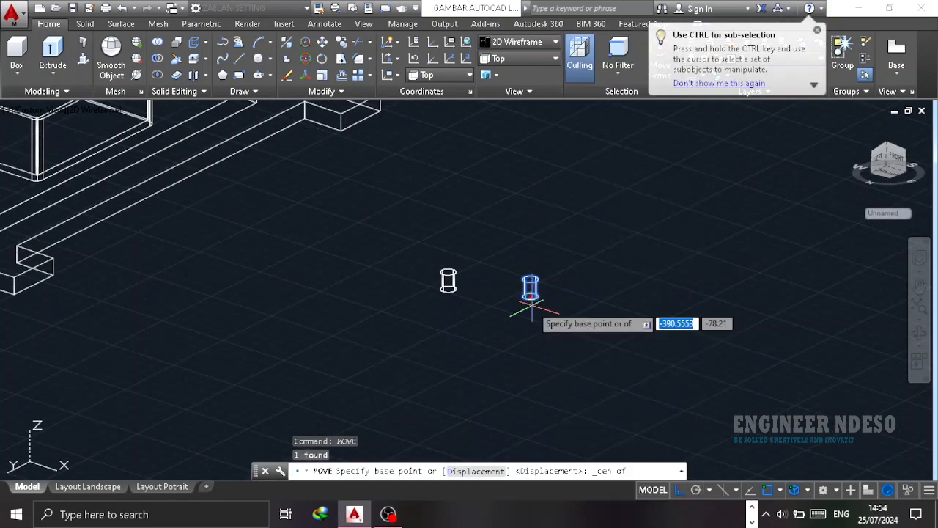
pyautogui.click(530, 296)
pyautogui.scroll(-5, 469, 287)
pyautogui.scroll(10, 170, 212)
pyautogui.keyDown('shift'); pyautogui.rightClick(118, 297); pyautogui.keyUp('shift')
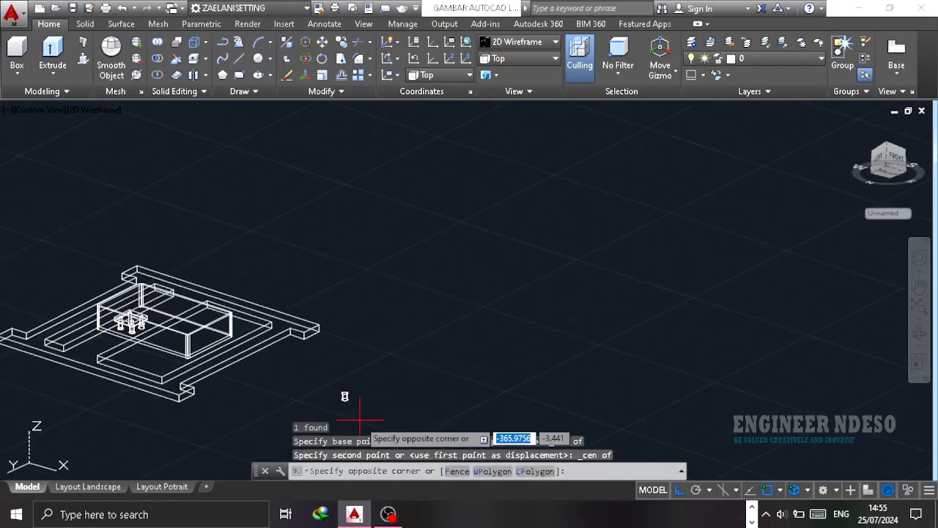
pyautogui.click(253, 346)
pyautogui.scroll(-5, 195, 278)
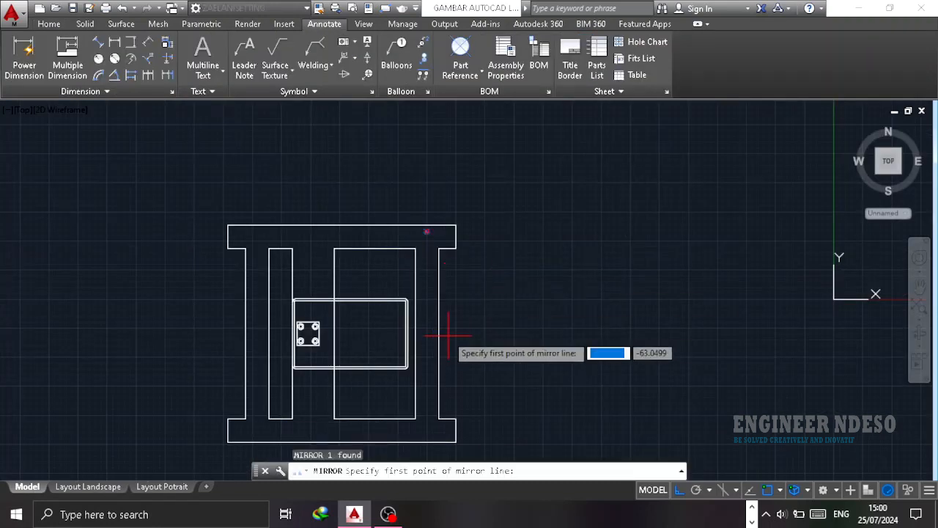
# - Mirror the small circle at the plate's upper-right corner across the horizontal centreline through the side edge's midpoint, keeping the original
pyautogui.scroll(3, 261, 159)
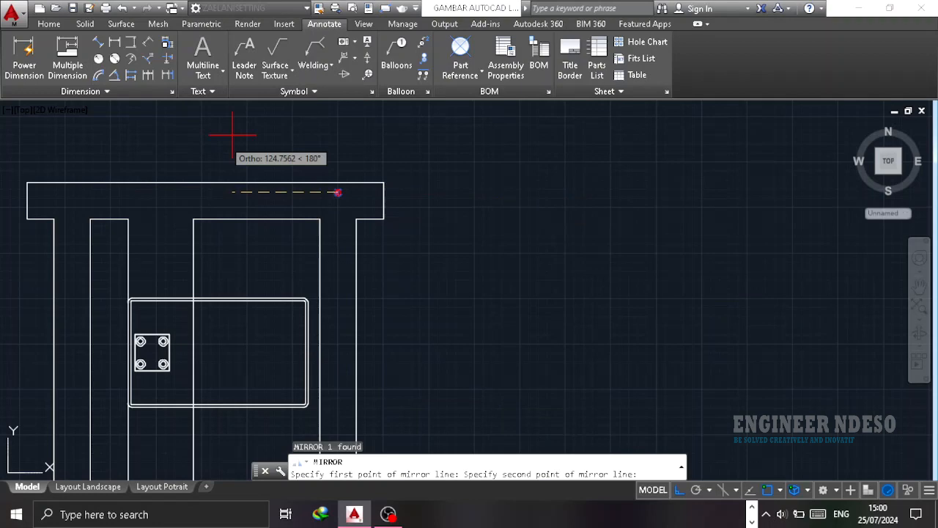
pyautogui.press('Escape')
pyautogui.click(337, 193)
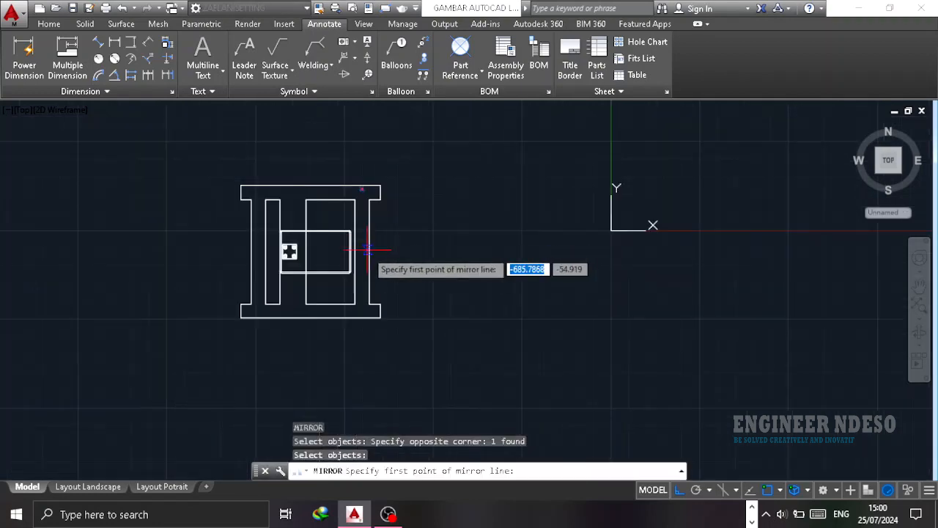
pyautogui.keyDown('shift'); pyautogui.rightClick(401, 251); pyautogui.keyUp('shift')
pyautogui.click(440, 173)
pyautogui.click(368, 252)
pyautogui.click(122, 262)
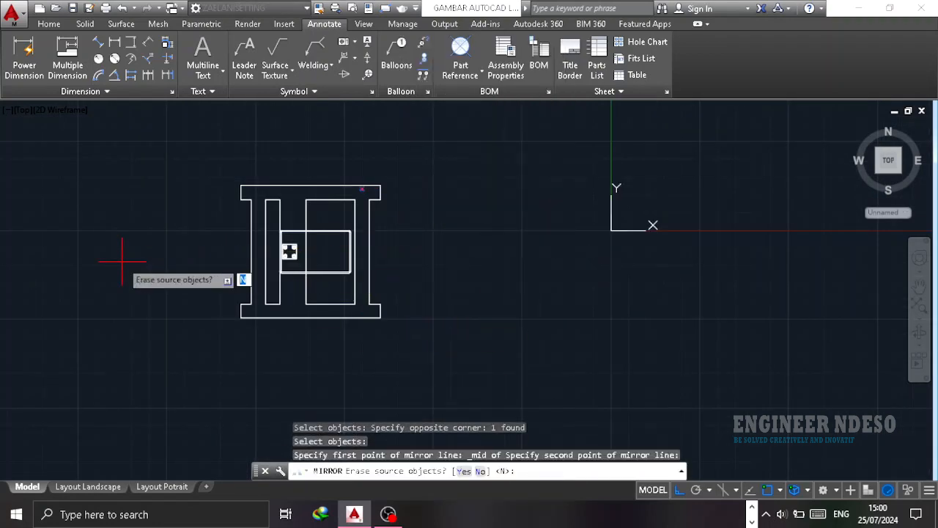
pyautogui.press('Return')
pyautogui.moveTo(359, 170); pyautogui.dragTo(391, 104, button='middle')
pyautogui.scroll(4, 393, 105)
pyautogui.write('mi')
pyautogui.press('Return')
pyautogui.click(390, 152)
pyautogui.click(406, 341)
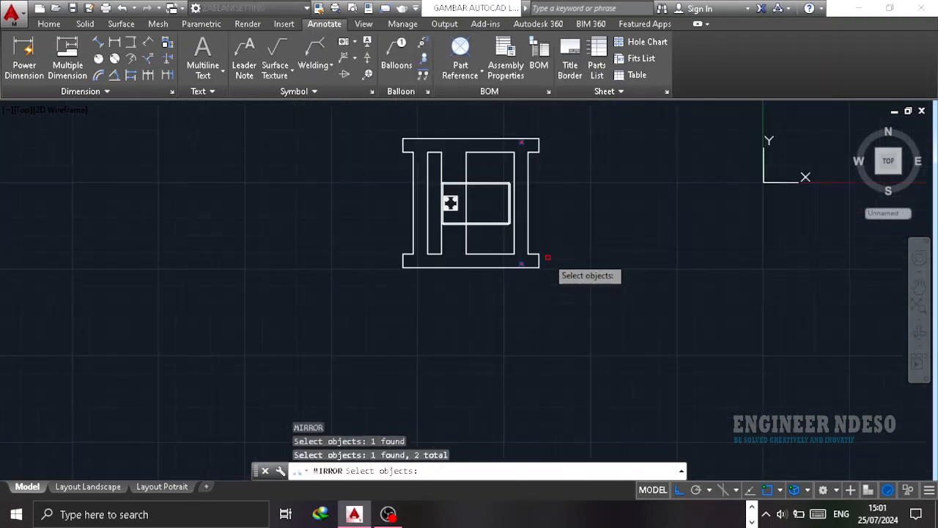
pyautogui.press('Return')
pyautogui.keyDown('shift'); pyautogui.rightClick(350, 219); pyautogui.keyUp('shift')
pyautogui.click(410, 129)
pyautogui.click(403, 195)
pyautogui.scroll(-2, 691, 278)
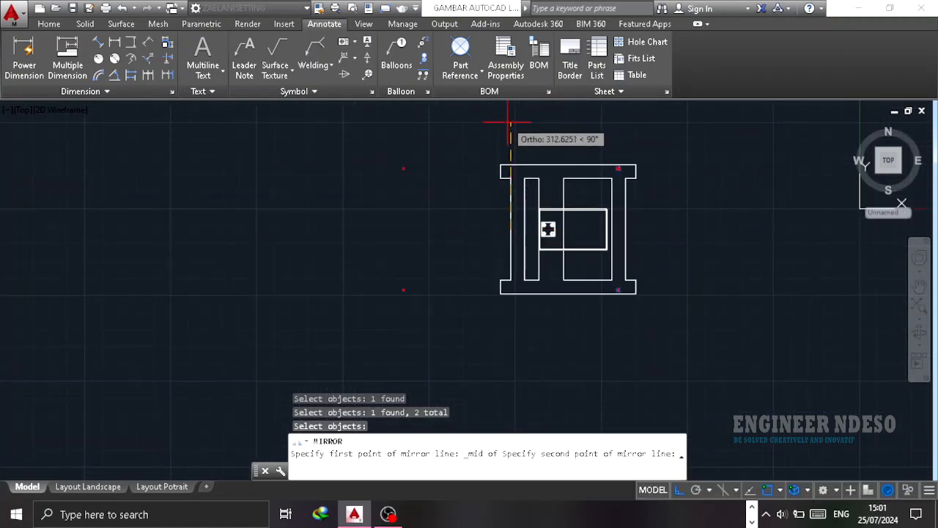
pyautogui.press('Escape')
# - Mirror both right-hand circles across the plate's vertical centreline through a horizontal edge's midpoint, keeping the originals
pyautogui.scroll(3, 534, 256)
pyautogui.write('mi')
pyautogui.press('Return')
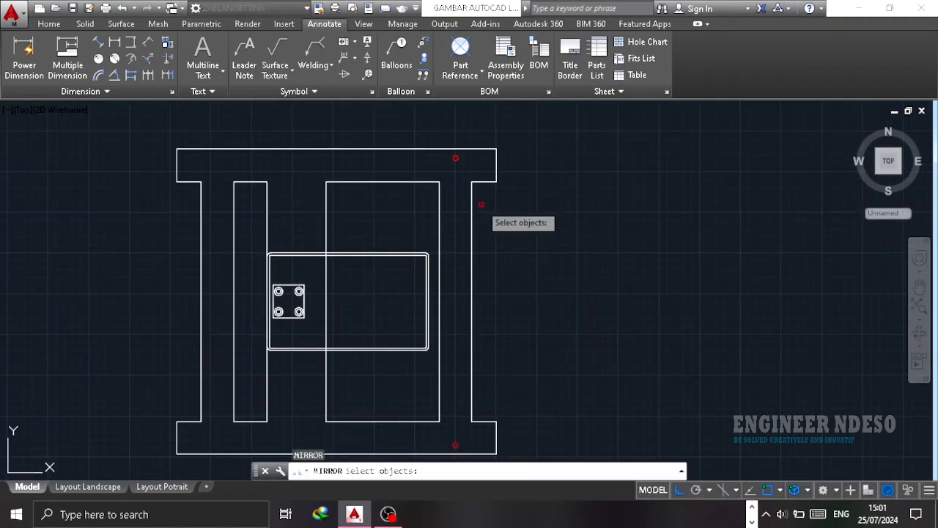
pyautogui.scroll(2, 508, 287)
pyautogui.click(507, 287)
pyautogui.click(507, 287)
pyautogui.press('Return')
pyautogui.scroll(-2, 627, 285)
pyautogui.keyDown('shift'); pyautogui.rightClick(437, 307); pyautogui.keyUp('shift')
pyautogui.click(480, 132)
pyautogui.click(434, 297)
pyautogui.click(449, 351)
pyautogui.press('Return')
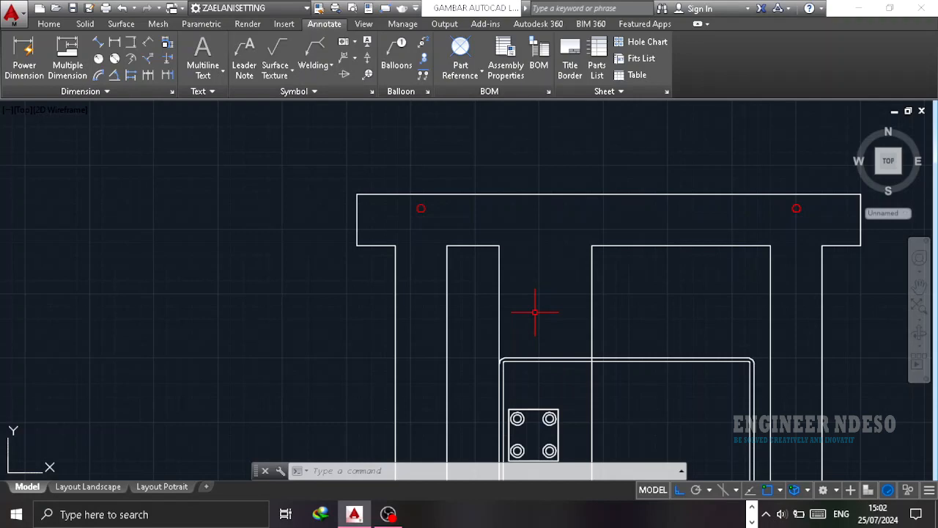
# - Save the drawing and show the model in Realistic style from an angled view
pyautogui.scroll(-6, 577, 291)
pyautogui.click(73, 8)
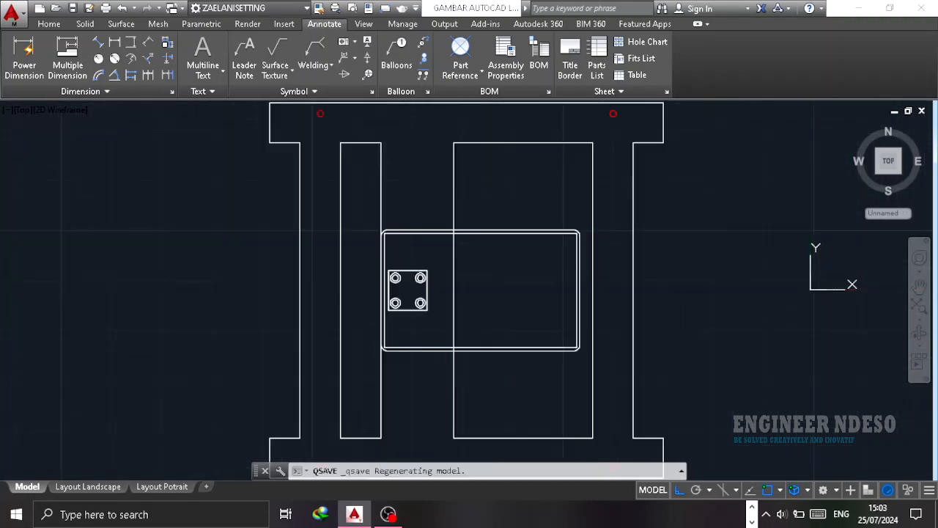
pyautogui.click(60, 111)
pyautogui.click(100, 190)
pyautogui.click(919, 335)
pyautogui.moveTo(620, 359); pyautogui.dragTo(586, 289)
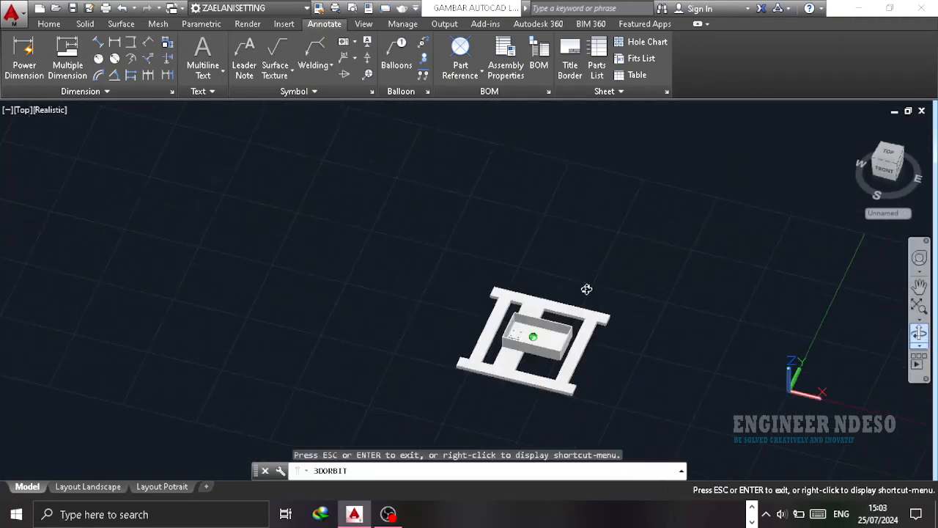
# - Turn off the drawing grid around the plate and tray
pyautogui.scroll(8, 547, 347)
pyautogui.press('Escape')
pyautogui.scroll(2, 473, 308)
pyautogui.press('F7')
pyautogui.click(919, 334)
pyautogui.moveTo(425, 272); pyautogui.dragTo(557, 278)
pyautogui.press('Escape')
# - Preview the plate and tray in the Shades of Gray, Shaded, Realistic and Conceptual visual styles
pyautogui.click(83, 110)
pyautogui.click(115, 281)
pyautogui.scroll(6, 464, 297)
pyautogui.click(83, 110)
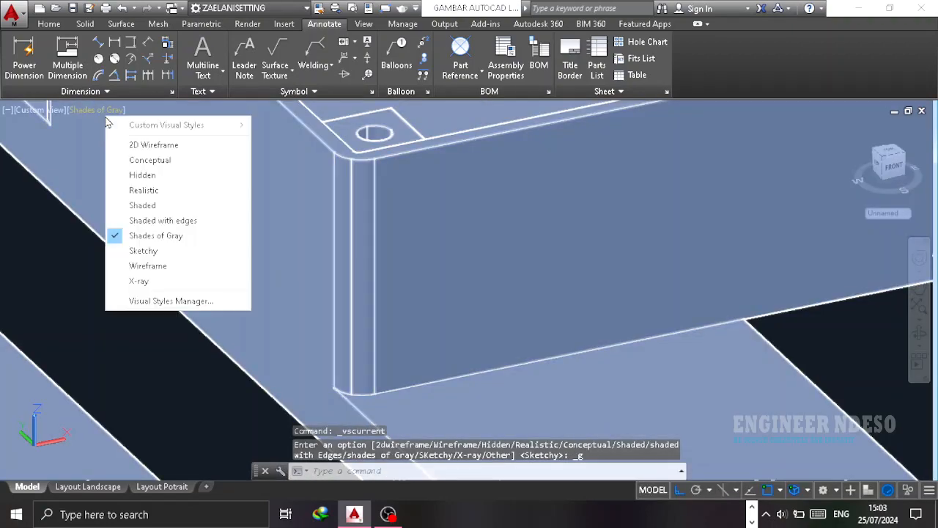
pyautogui.click(110, 224)
pyautogui.click(83, 110)
pyautogui.click(110, 188)
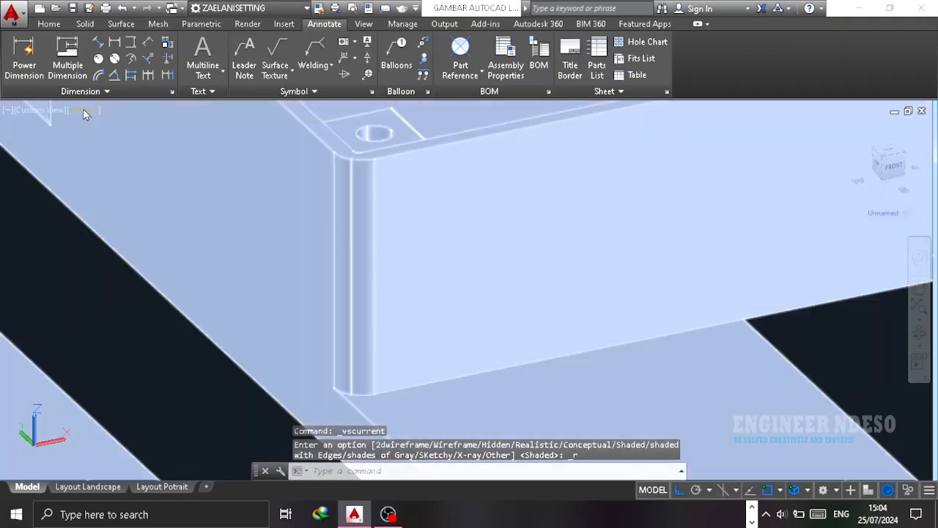
pyautogui.click(83, 111)
pyautogui.click(110, 170)
pyautogui.scroll(-7, 196, 242)
pyautogui.click(83, 111)
pyautogui.click(110, 154)
pyautogui.scroll(-3, 364, 286)
pyautogui.press('Escape')
pyautogui.press('Escape')
pyautogui.press('Escape')
pyautogui.scroll(6, 164, 224)
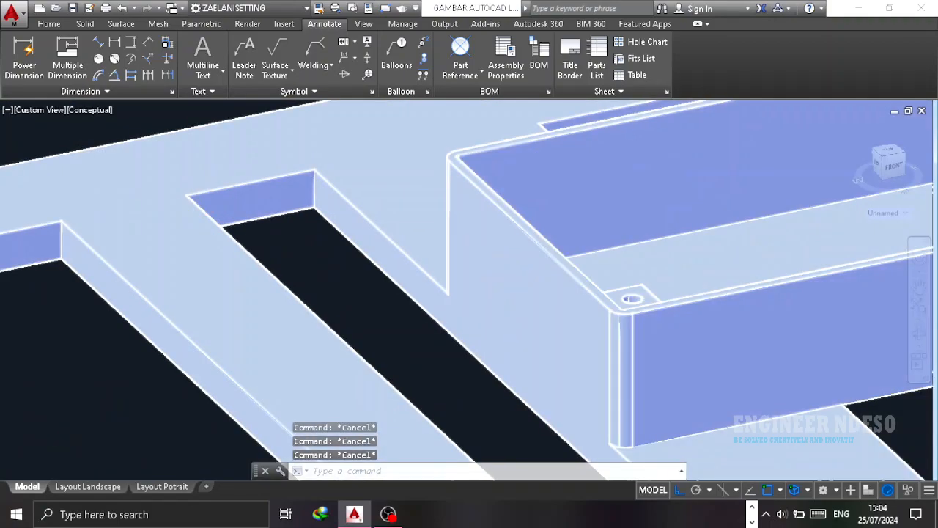
# - Extrude the four corner circles upward into tall rods in 2D Wireframe style
pyautogui.scroll(-3, 158, 190)
pyautogui.click(83, 111)
pyautogui.click(110, 138)
pyautogui.click(919, 335)
pyautogui.moveTo(227, 294); pyautogui.dragTo(195, 283)
pyautogui.press('Escape')
pyautogui.scroll(7, 300, 454)
pyautogui.click(175, 383)
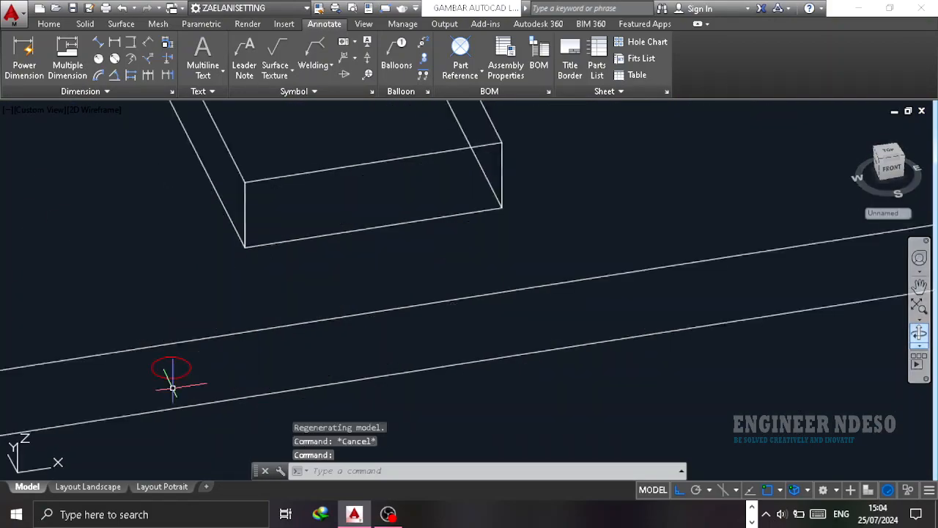
pyautogui.click(607, 280)
pyautogui.click(488, 293)
pyautogui.click(402, 302)
pyautogui.click(49, 24)
pyautogui.click(53, 52)
pyautogui.click(471, 228)
# - Move the four corner rods 8 units down into the plate, taking the centre of a rod's top as base point
pyautogui.click(597, 314)
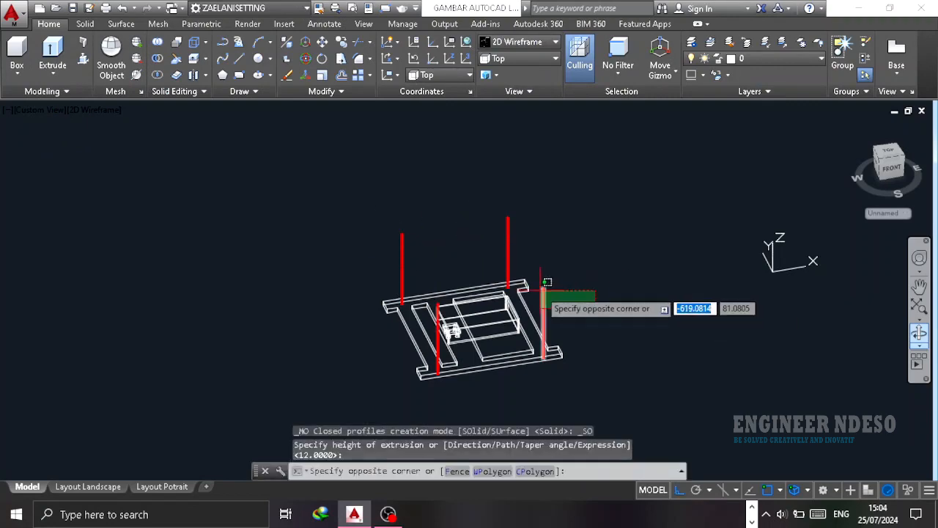
pyautogui.click(549, 283)
pyautogui.scroll(8, 425, 276)
pyautogui.scroll(-8, 426, 277)
pyautogui.write('move')
pyautogui.press('Return')
pyautogui.scroll(8, 467, 184)
pyautogui.keyDown('shift'); pyautogui.rightClick(716, 229); pyautogui.keyUp('shift')
pyautogui.click(755, 365)
pyautogui.click(628, 228)
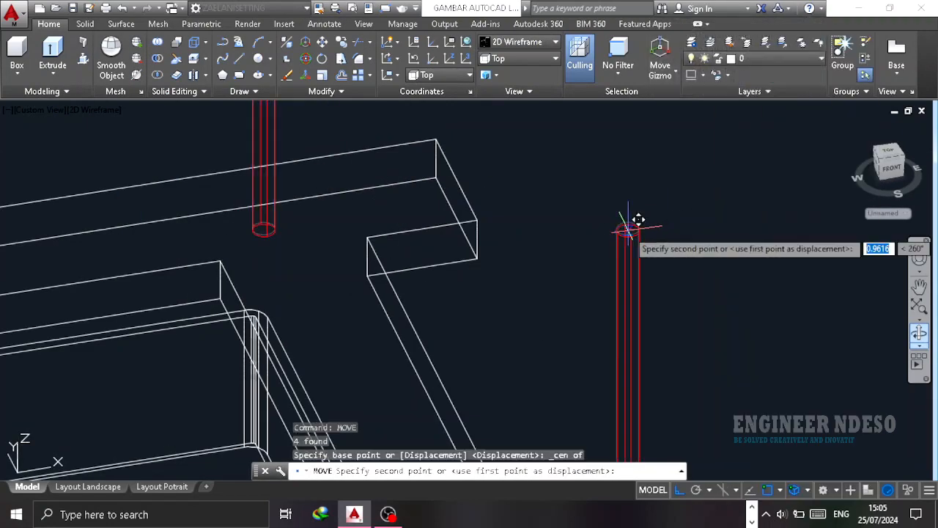
pyautogui.scroll(-8, 476, 254)
pyautogui.write('8')
pyautogui.press('Return')
# - Show the model in Conceptual style and subtract the four corner rods from the plate
pyautogui.click(94, 110)
pyautogui.click(110, 152)
pyautogui.click(919, 335)
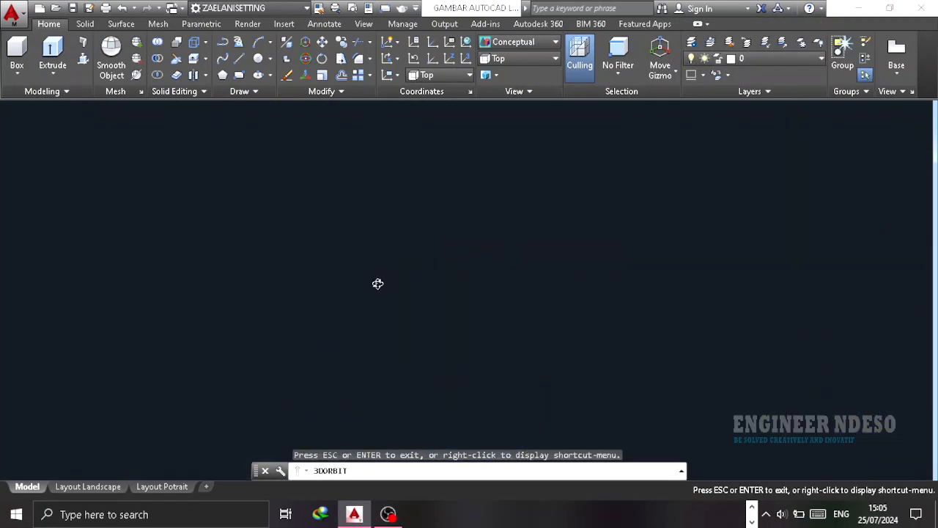
pyautogui.write('su')
pyautogui.press('Return')
pyautogui.click(308, 260)
pyautogui.click(367, 178)
pyautogui.click(267, 198)
pyautogui.click(619, 201)
pyautogui.click(720, 201)
pyautogui.press('Return')
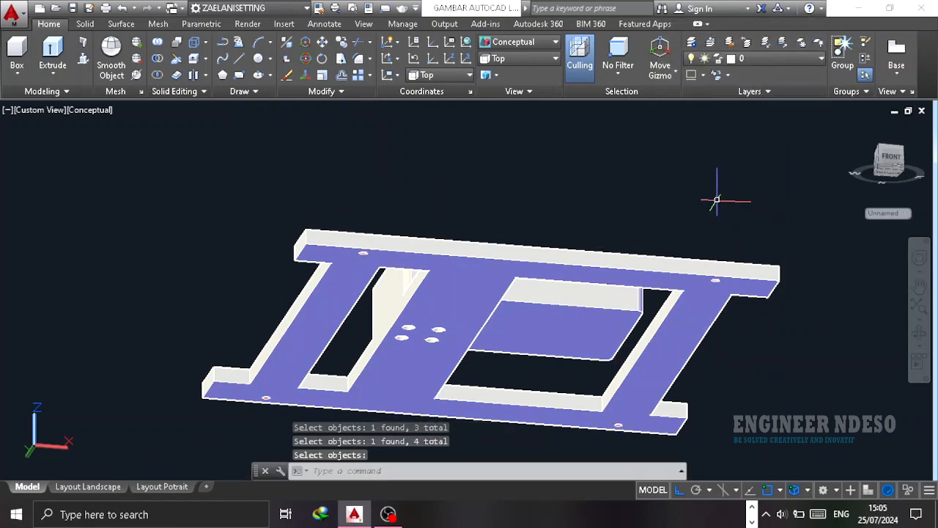
# - Examine the corner holes in the plate up close and from above the tray
pyautogui.keyDown('shift'); pyautogui.moveTo(715, 200); pyautogui.dragTo(664, 293, button='middle'); pyautogui.keyUp('shift')
pyautogui.scroll(6, 664, 275)
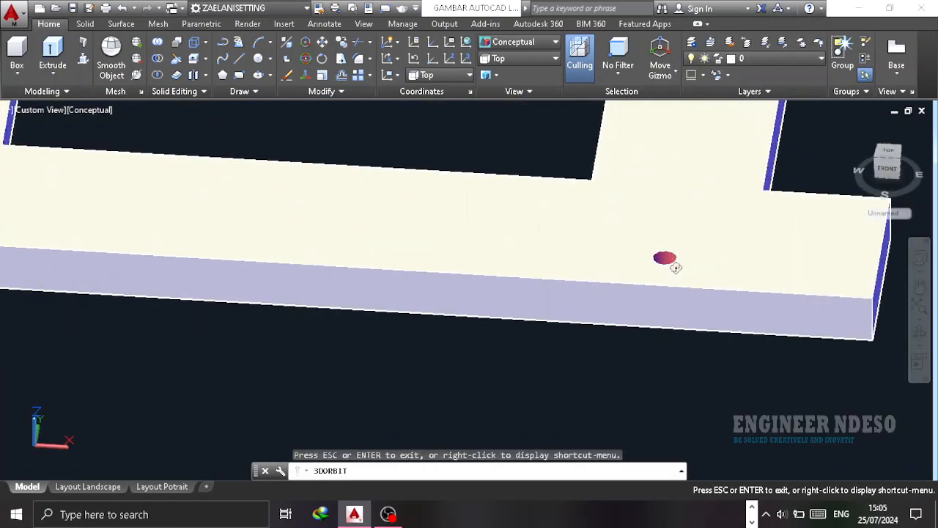
pyautogui.scroll(-2, 676, 267)
pyautogui.scroll(-4, 660, 263)
pyautogui.press('Escape')
pyautogui.press('Escape')
pyautogui.press('Escape')
pyautogui.moveTo(637, 132); pyautogui.dragTo(627, 289, button='middle')
pyautogui.scroll(1, 623, 256)
pyautogui.press('Escape')
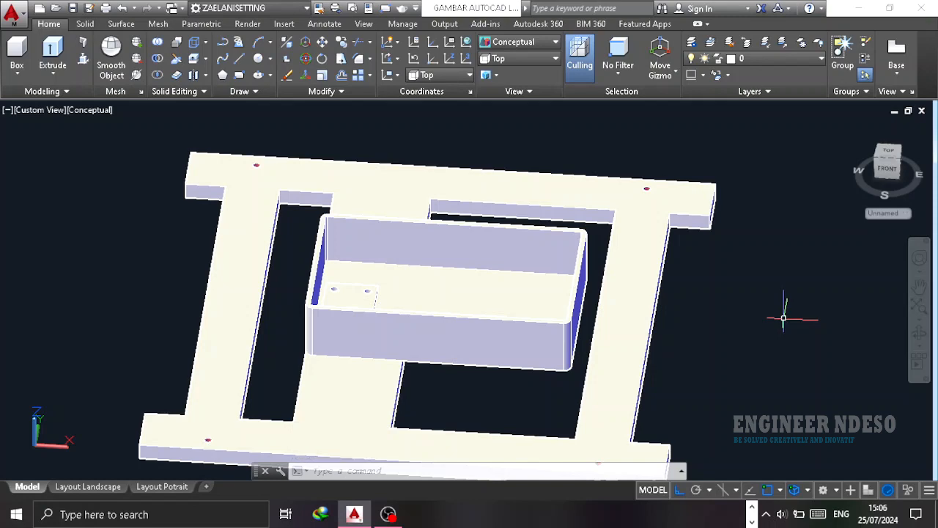
pyautogui.click(44, 109)
pyautogui.click(80, 235)
pyautogui.scroll(3, 404, 325)
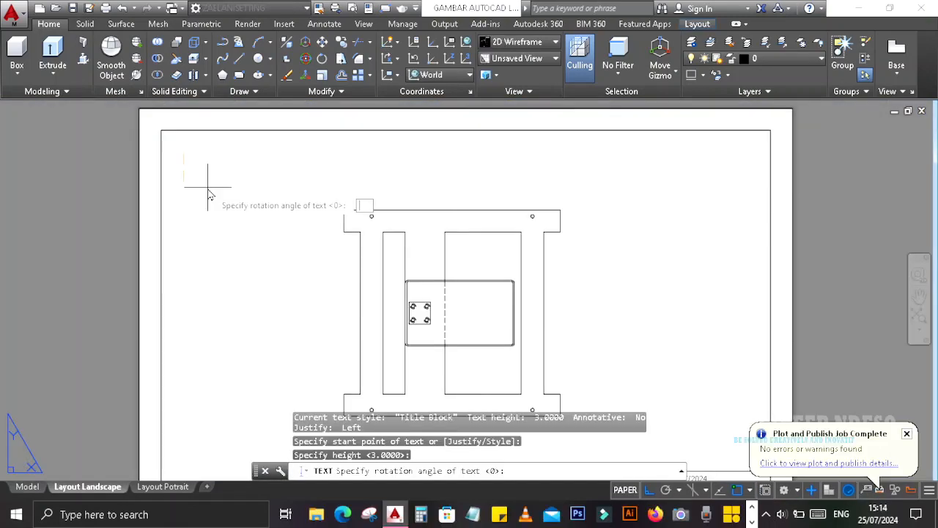
pyautogui.write('TOP')
pyautogui.press('Return')
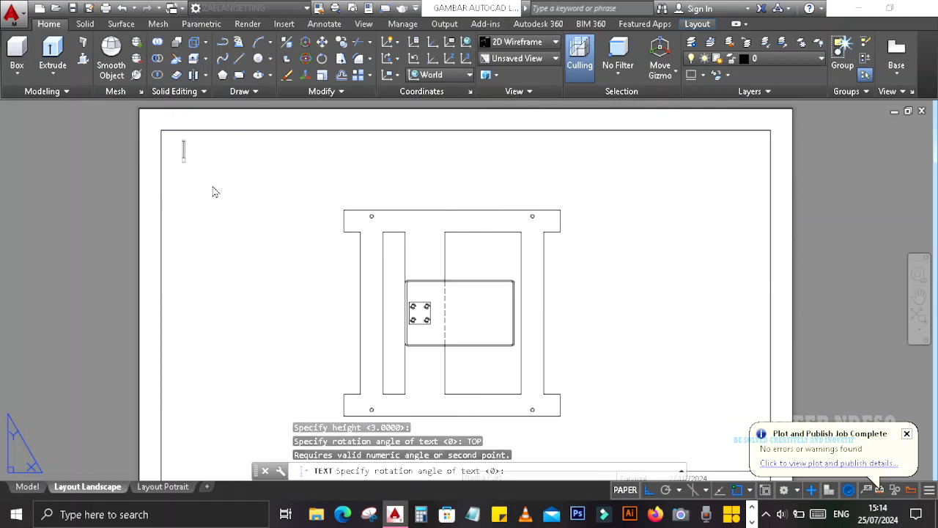
pyautogui.write('TOP')
pyautogui.press('Escape')
pyautogui.press('Escape')
pyautogui.press('Escape')
# - Set the current drawing color to index color 250
pyautogui.write('COL')
pyautogui.press('Return')
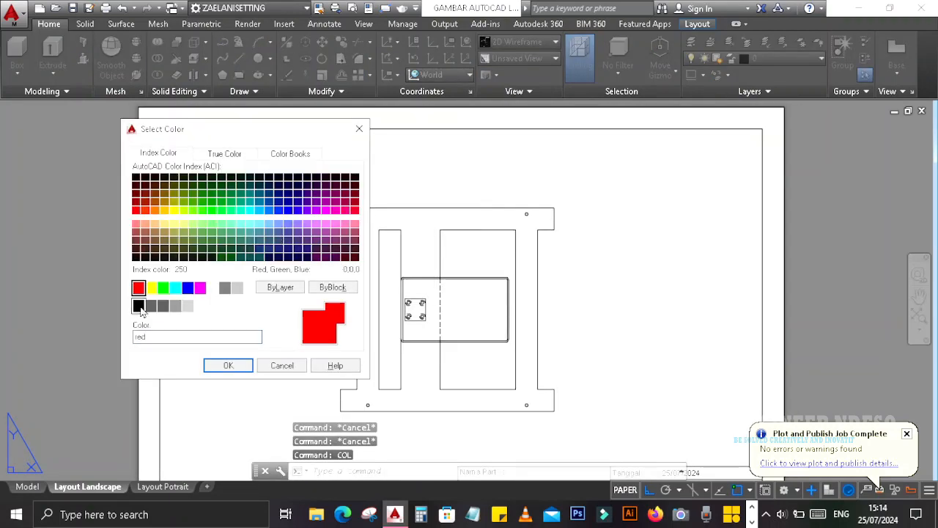
pyautogui.click(140, 308)
pyautogui.click(228, 364)
# - Add the text TOP inside the upper corner of the landscape layout's frame, with height 3 and no rotation
pyautogui.write('TEXT')
pyautogui.press('Return')
pyautogui.click(185, 156)
pyautogui.press('Return')
pyautogui.press('Return')
pyautogui.write('TOP')
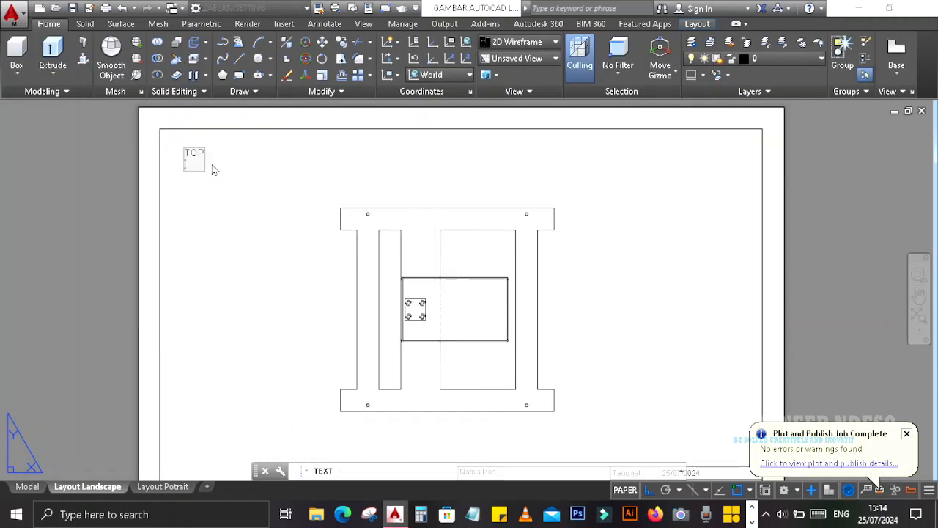
# - Extend the label to read TOP PANDANGAN ATAS and enlarge its text
pyautogui.click(194, 153)
pyautogui.click(185, 155)
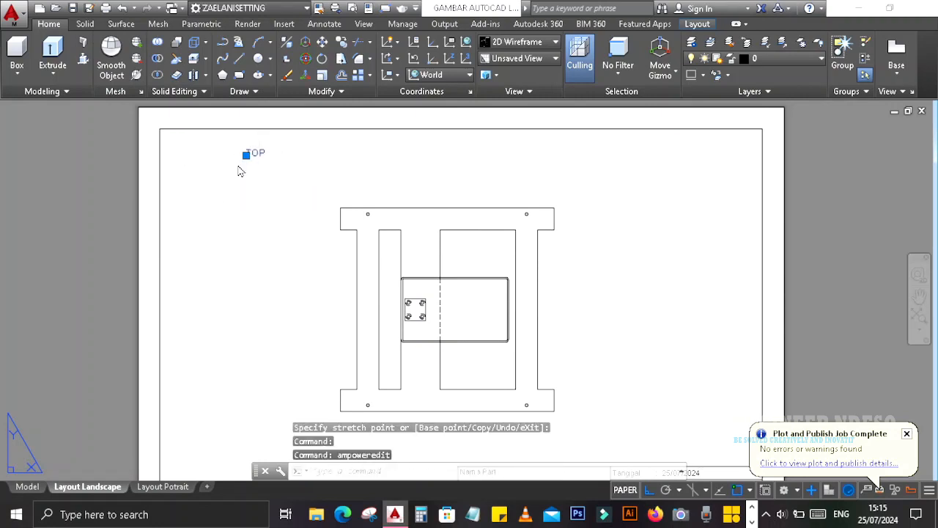
pyautogui.hotkey('ctrl', '1')
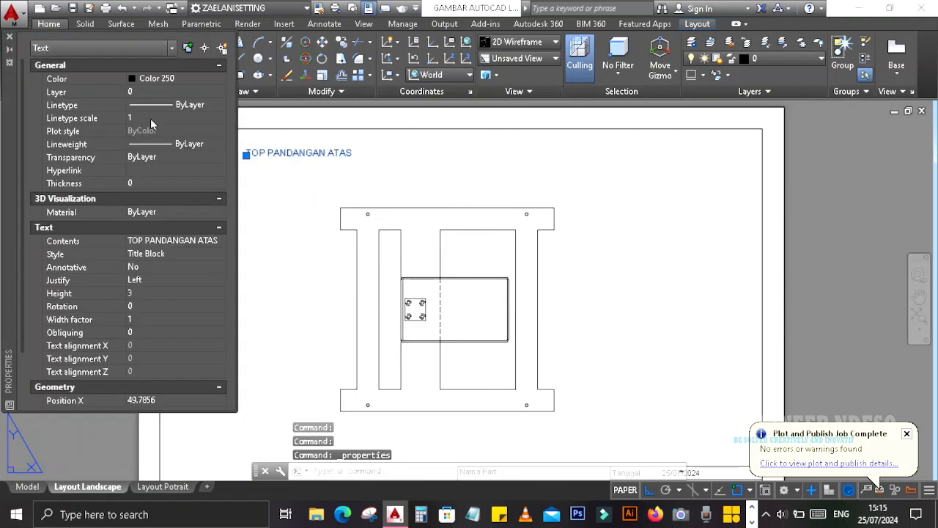
pyautogui.hotkey('ctrl', '1')
pyautogui.press('Escape')
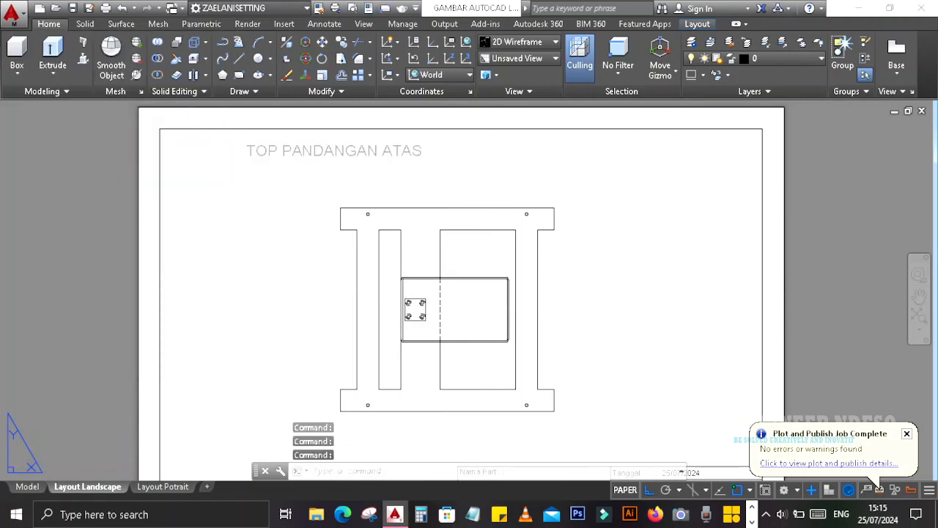
pyautogui.scroll(-2, 369, 151)
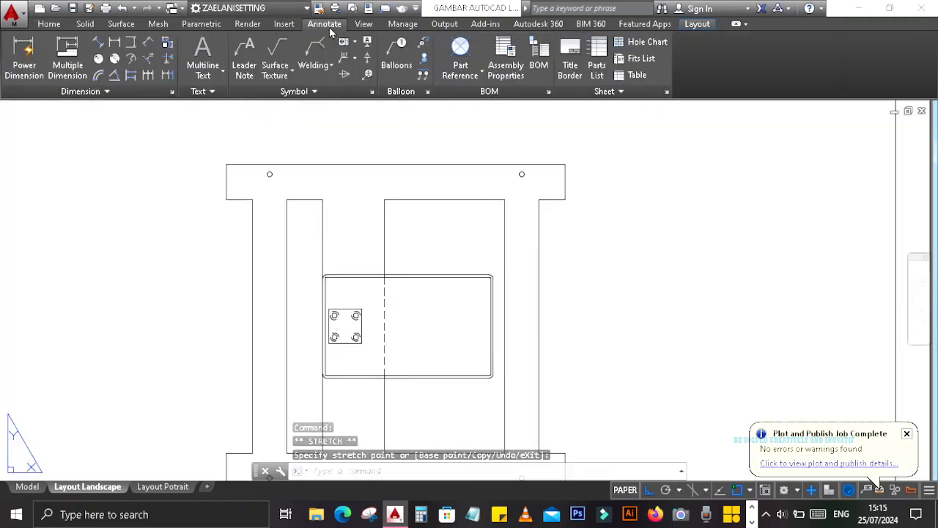
pyautogui.click(25, 46)
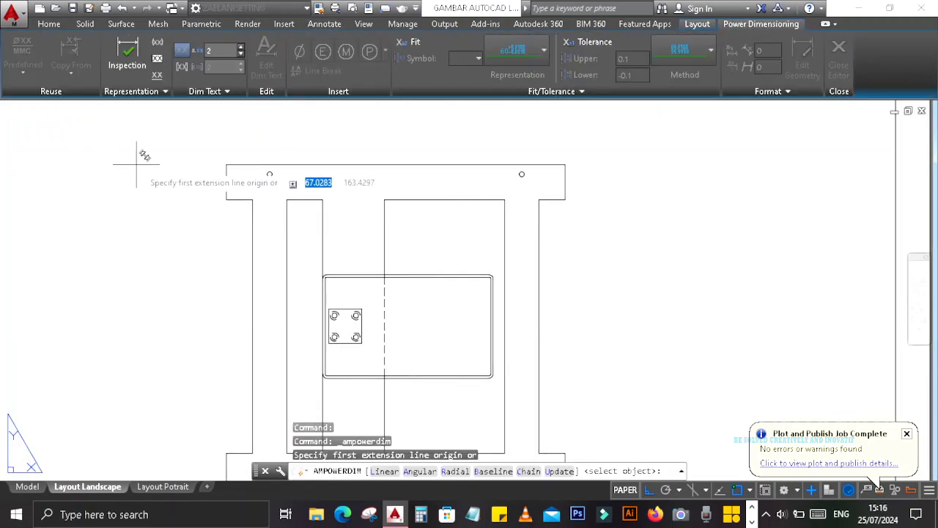
pyautogui.click(226, 164)
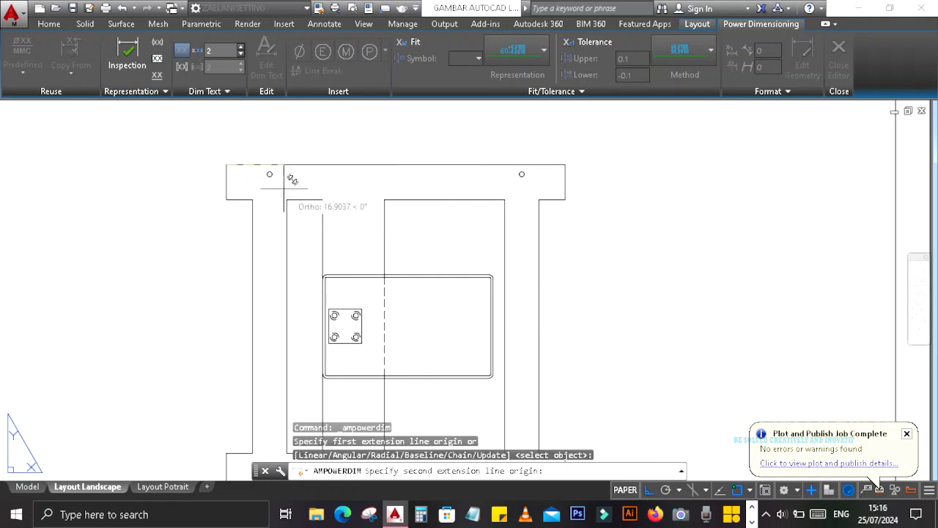
pyautogui.keyDown('shift'); pyautogui.rightClick(290, 169); pyautogui.keyUp('shift')
pyautogui.press('e')
pyautogui.scroll(4, 254, 200)
pyautogui.scroll(-4, 319, 195)
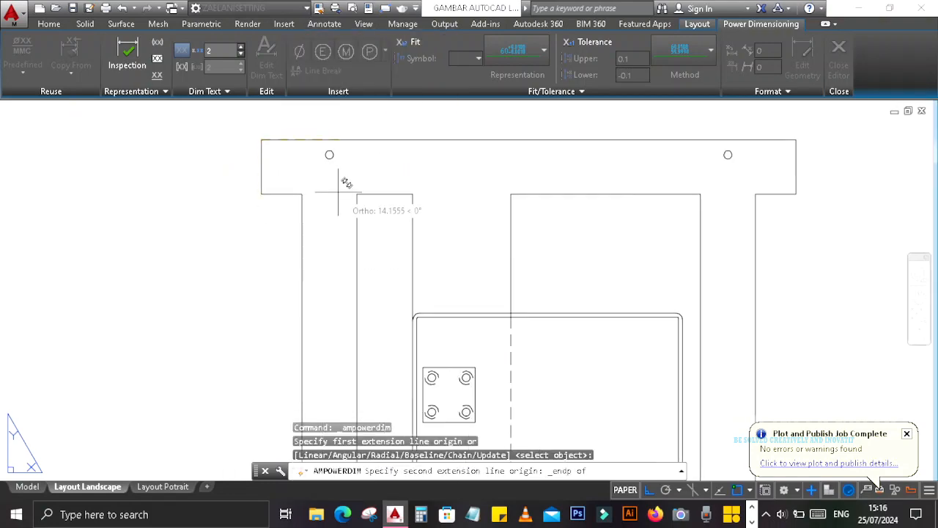
pyautogui.press('Escape')
pyautogui.press('Escape')
pyautogui.press('Escape')
# - Set the UCSICON variable to 3 in the landscape layout and clear the drawing view selection
pyautogui.click(398, 75)
pyautogui.click(432, 91)
pyautogui.click(422, 175)
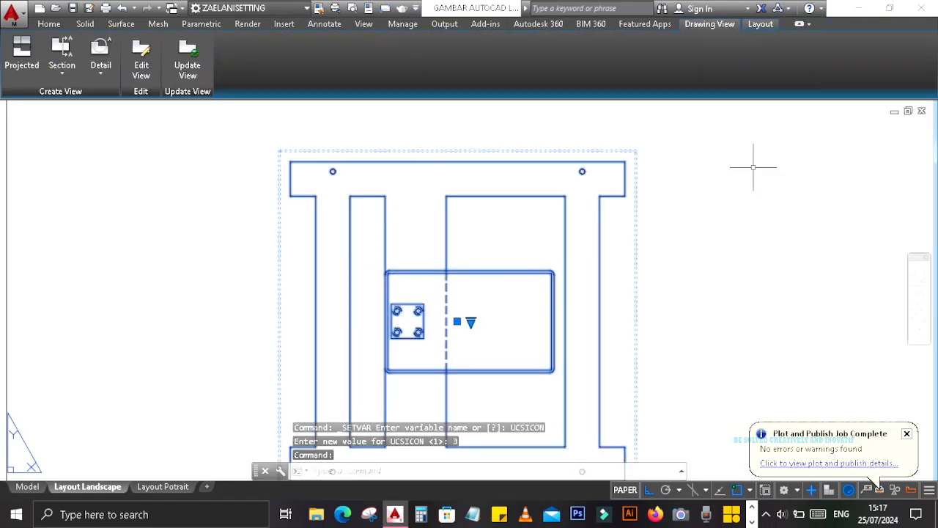
pyautogui.press('Escape')
# - Try to add a horizontal power dimension to the plate's upper left flange, snapping to an endpoint
pyautogui.click(325, 24)
pyautogui.click(25, 45)
pyautogui.keyDown('shift'); pyautogui.rightClick(265, 158); pyautogui.keyUp('shift')
pyautogui.press('e')
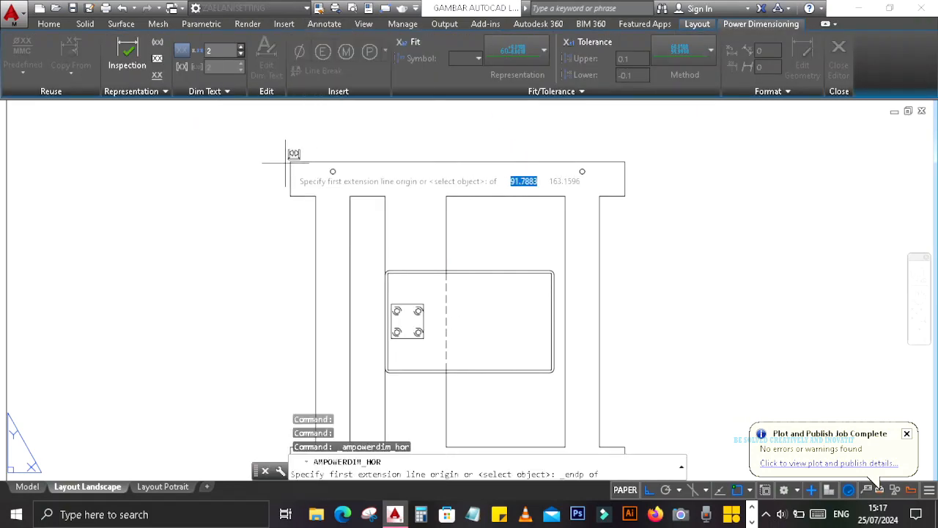
pyautogui.scroll(5, 284, 162)
pyautogui.scroll(-5, 224, 197)
pyautogui.scroll(2, 239, 207)
pyautogui.click(223, 247)
pyautogui.click(222, 248)
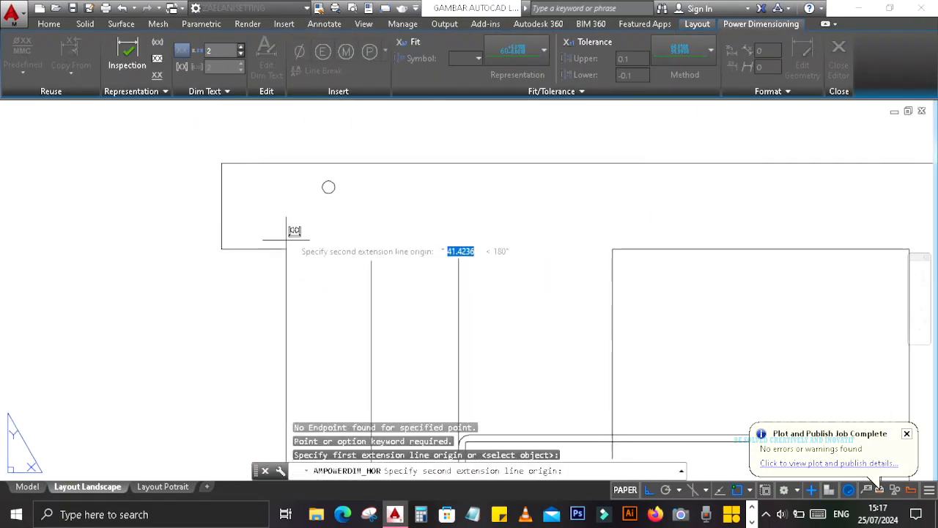
pyautogui.press('Escape')
# - Try to dimension the short lower edge of the upper left flange with Power Dimension
pyautogui.click(25, 48)
pyautogui.click(222, 248)
pyautogui.click(287, 249)
pyautogui.scroll(-5, 323, 167)
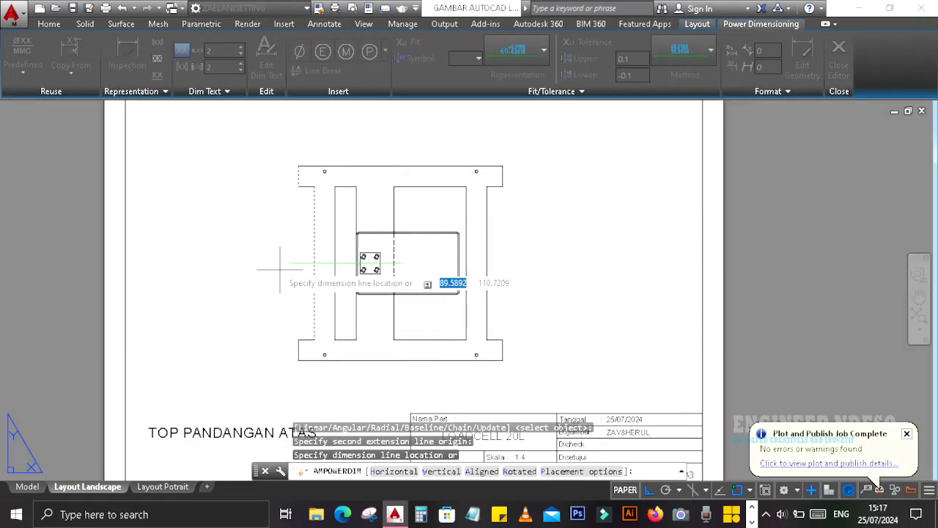
pyautogui.press('Escape')
pyautogui.press('Escape')
pyautogui.scroll(-7, 330, 181)
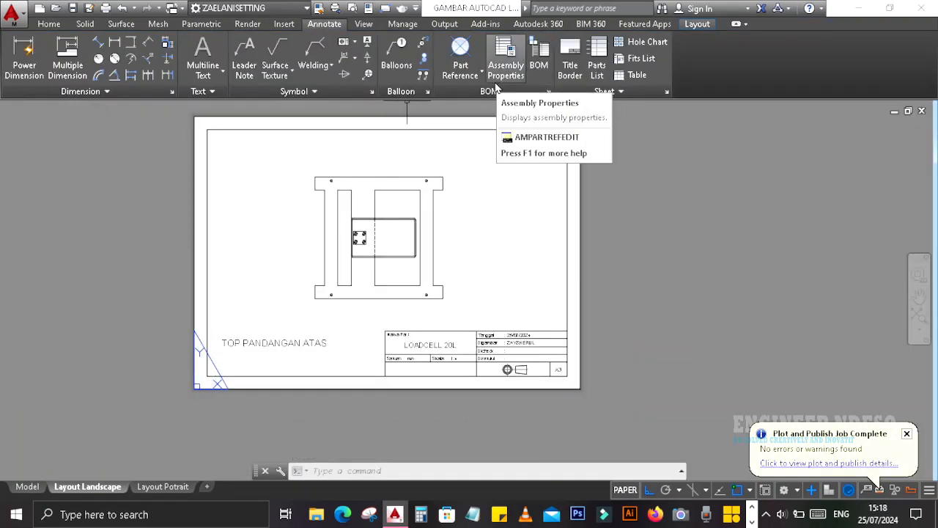
# - Reapply UCSICON 3 and try to align the UCS to an object on the layout
pyautogui.click(57, 26)
pyautogui.click(396, 75)
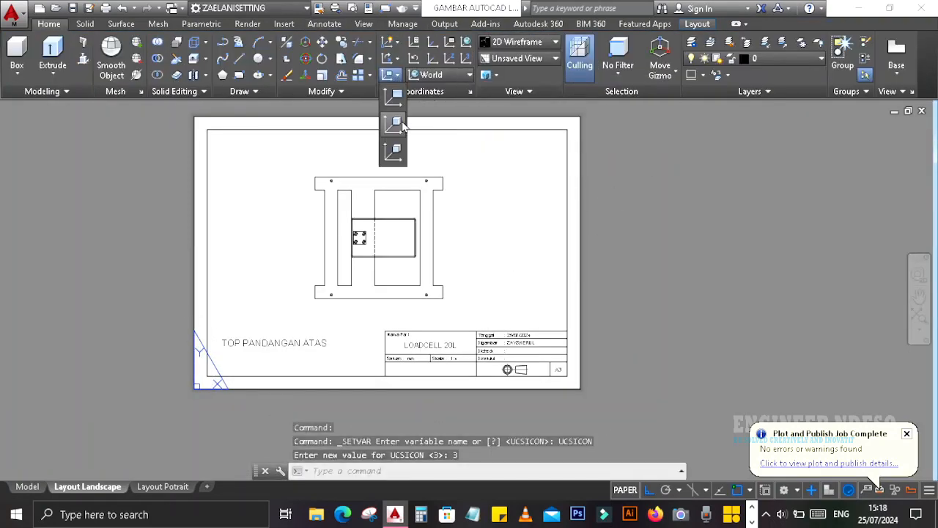
pyautogui.click(391, 89)
pyautogui.click(397, 76)
pyautogui.click(393, 121)
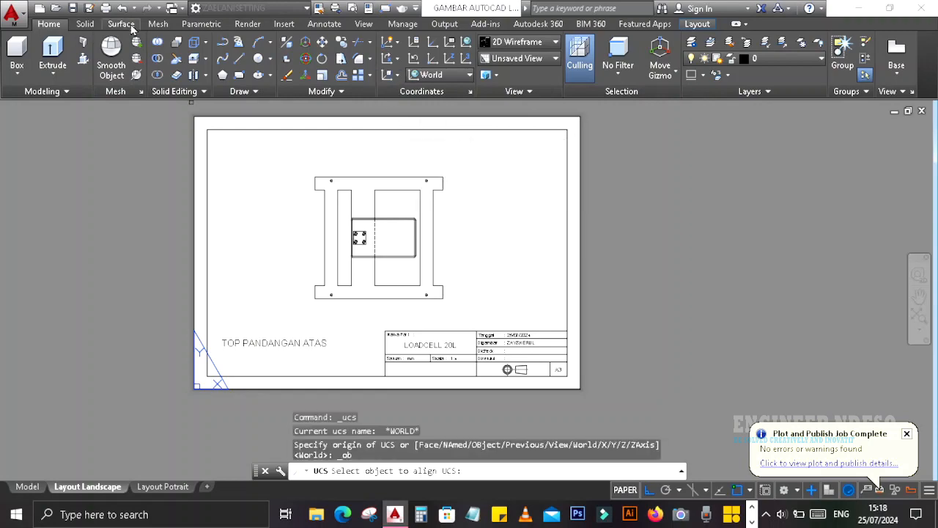
# - Try to add a vertical linear power dimension at the plate's upper left corner
pyautogui.click(324, 24)
pyautogui.click(25, 48)
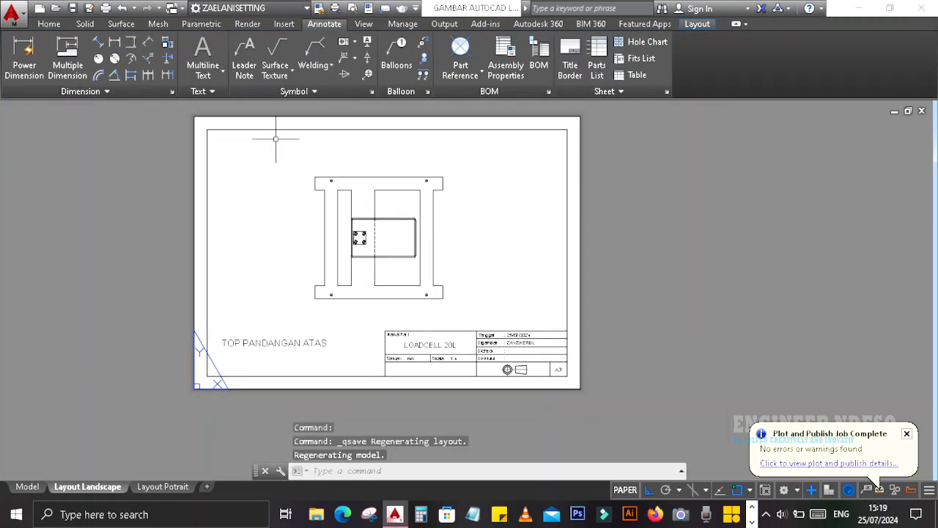
pyautogui.scroll(6, 308, 175)
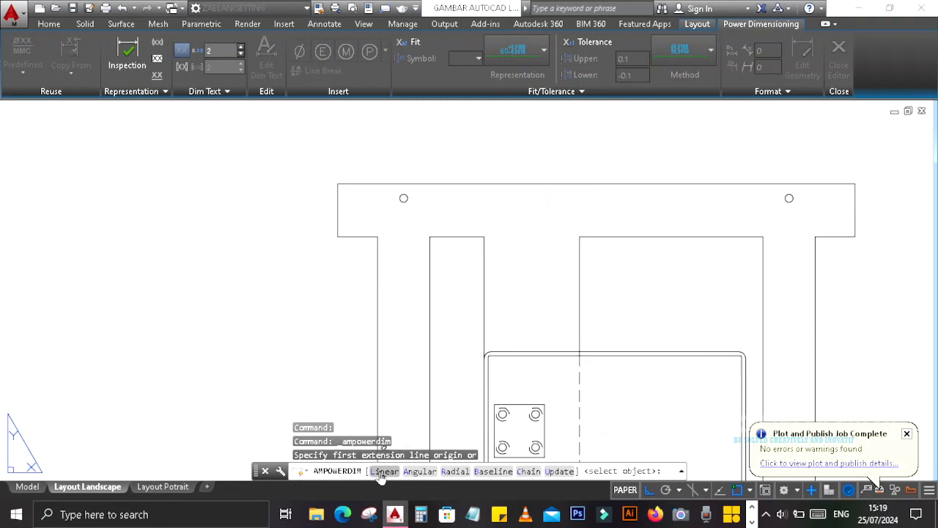
pyautogui.click(382, 472)
pyautogui.press('Escape')
pyautogui.press('Escape')
pyautogui.press('Escape')
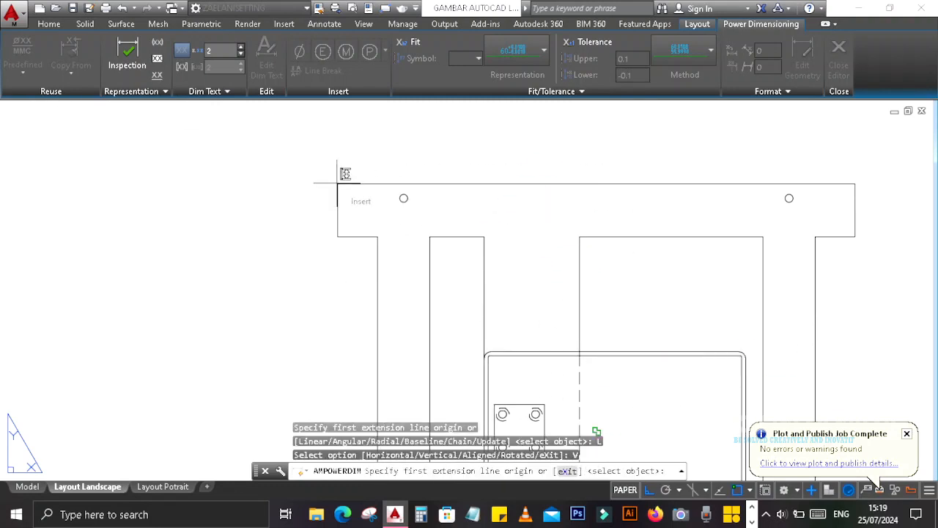
# - Undo the last UCS, UCS icon and zoom changes
pyautogui.hotkey('ctrl', 'z')
pyautogui.hotkey('ctrl', 'z')
pyautogui.hotkey('ctrl', 'z')
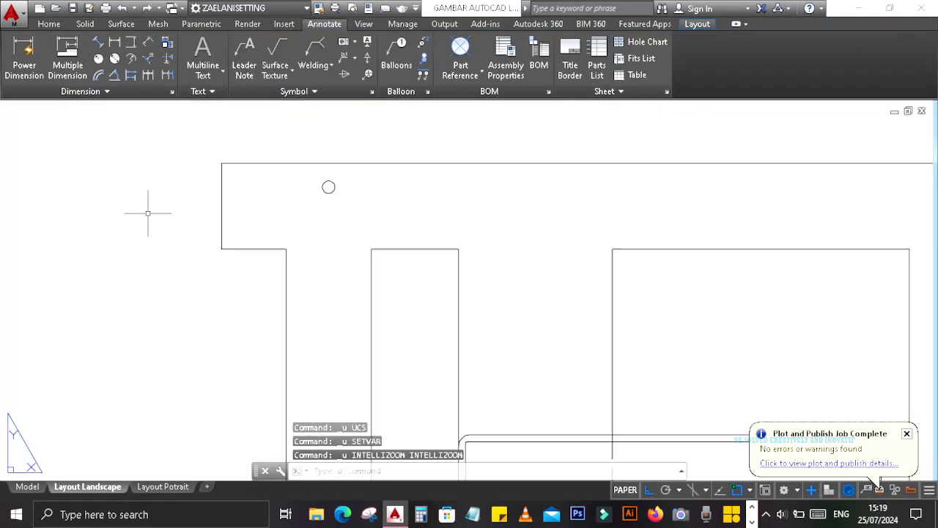
# - Delete the plate's drawing view from the landscape layout
pyautogui.click(277, 359)
pyautogui.press('Escape')
pyautogui.press('Escape')
pyautogui.click(448, 228)
pyautogui.press('Delete')
pyautogui.click(816, 210)
pyautogui.press('Escape')
pyautogui.press('Escape')
pyautogui.press('Escape')
pyautogui.press('Escape')
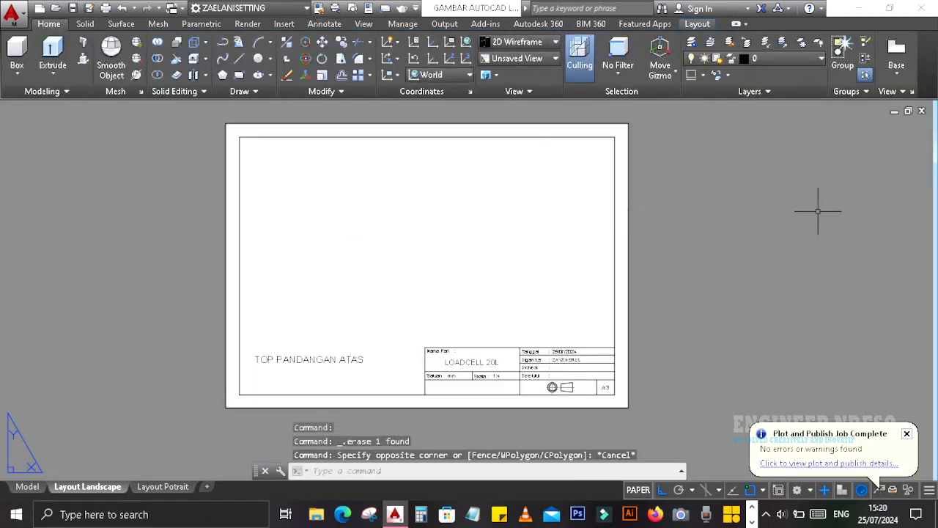
# - Check the plate and tray from above in model space and return to the landscape layout
pyautogui.click(28, 487)
pyautogui.middleClick(691, 331)
pyautogui.scroll(-4, 705, 220)
pyautogui.press('Escape')
pyautogui.press('Escape')
pyautogui.press('Escape')
pyautogui.click(96, 488)
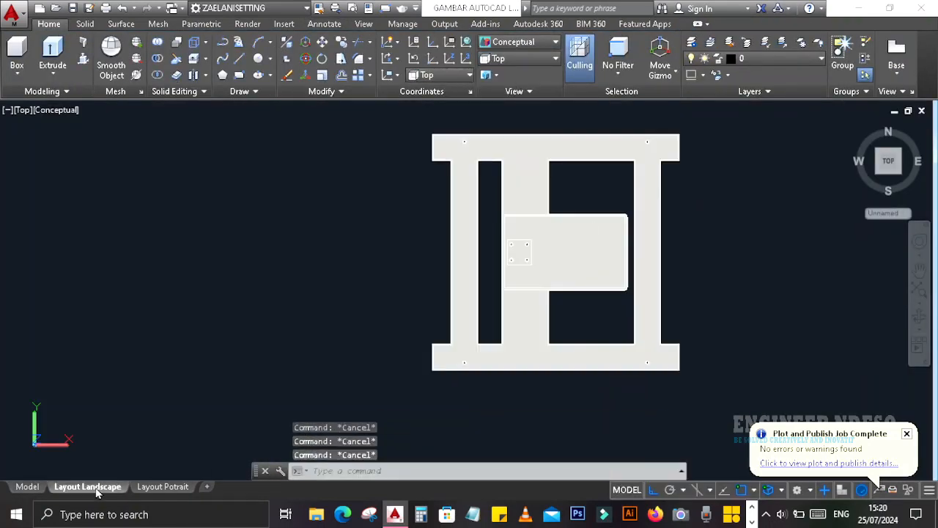
# - Insert a base view of the model with Top orientation at 1:5 scale, plus a projected side view beside it
pyautogui.click(896, 64)
pyautogui.click(883, 101)
pyautogui.doubleClick(146, 47)
pyautogui.click(145, 47)
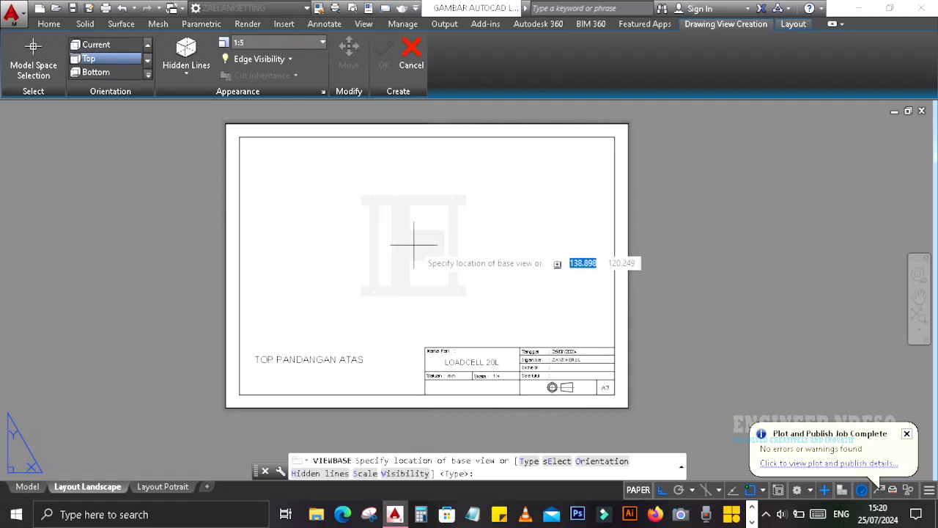
pyautogui.click(413, 246)
pyautogui.click(384, 55)
pyautogui.click(557, 246)
pyautogui.press('Return')
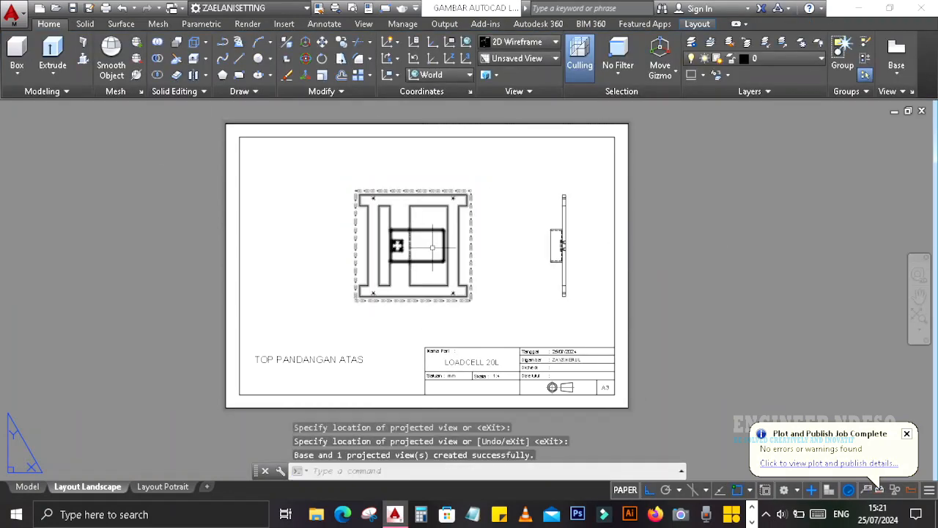
# - Delete the projected side view and set the base view's scale to 1:4
pyautogui.click(566, 261)
pyautogui.press('Delete')
pyautogui.doubleClick(426, 253)
pyautogui.click(185, 44)
pyautogui.click(234, 43)
pyautogui.click(176, 84)
pyautogui.click(297, 55)
pyautogui.scroll(3, 340, 221)
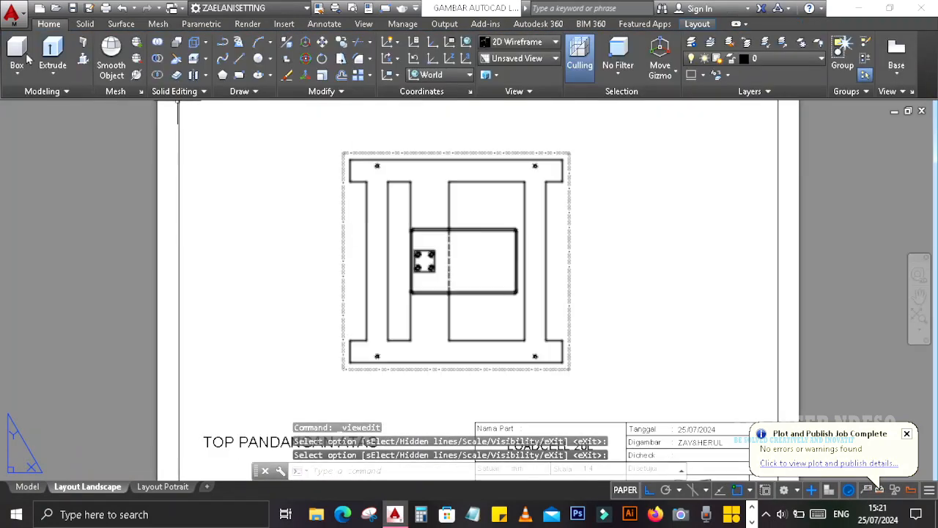
pyautogui.click(324, 24)
pyautogui.click(162, 55)
pyautogui.keyDown('shift'); pyautogui.rightClick(366, 182); pyautogui.keyUp('shift')
pyautogui.press('e')
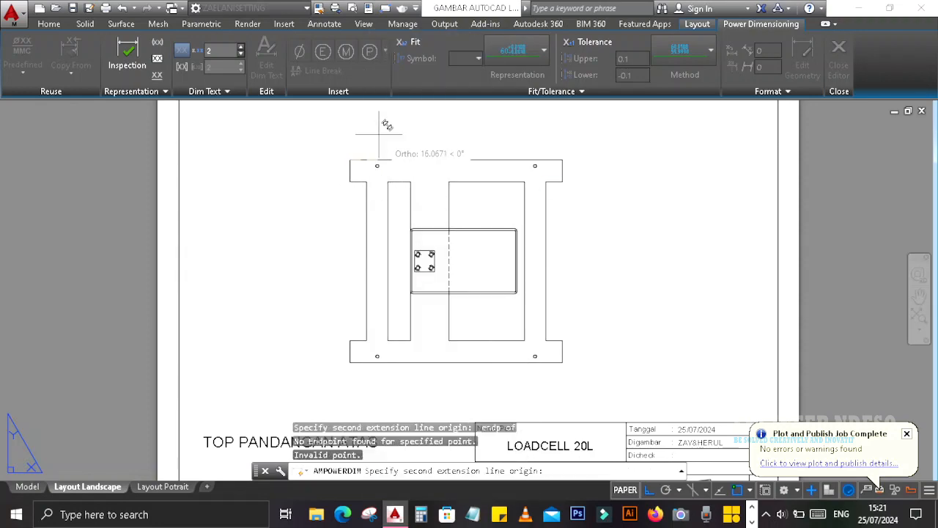
pyautogui.click(379, 133)
pyautogui.press('Escape')
pyautogui.press('Escape')
pyautogui.click(130, 42)
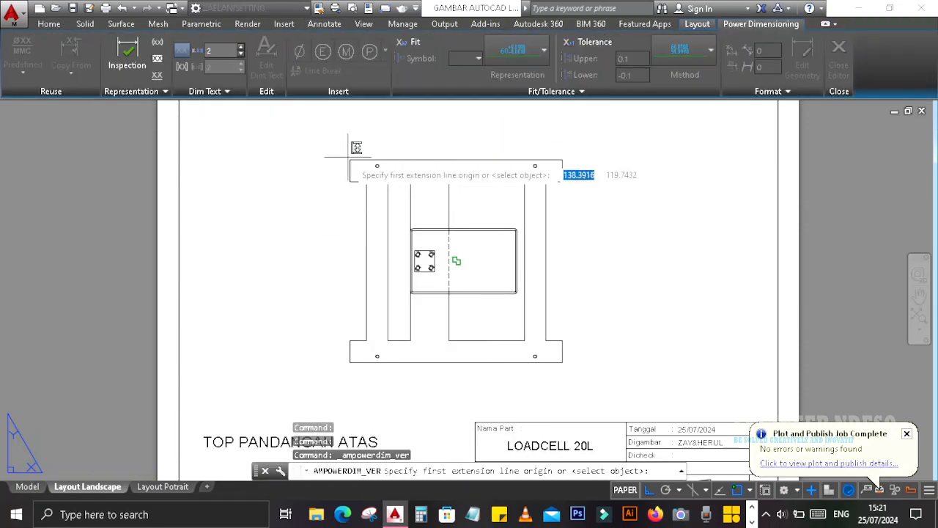
pyautogui.press('Escape')
pyautogui.press('Escape')
# - Undo the recent changes back to the landscape layout without its drawing view
pyautogui.hotkey('ctrl', 'z')
pyautogui.hotkey('ctrl', 'z')
pyautogui.hotkey('ctrl', 'z')
pyautogui.hotkey('ctrl', 'z')
pyautogui.hotkey('ctrl', 'z')
# - Insert a base view of the model space part with Top orientation at 1:5 scale in the middle of the landscape sheet
pyautogui.click(49, 25)
pyautogui.click(896, 65)
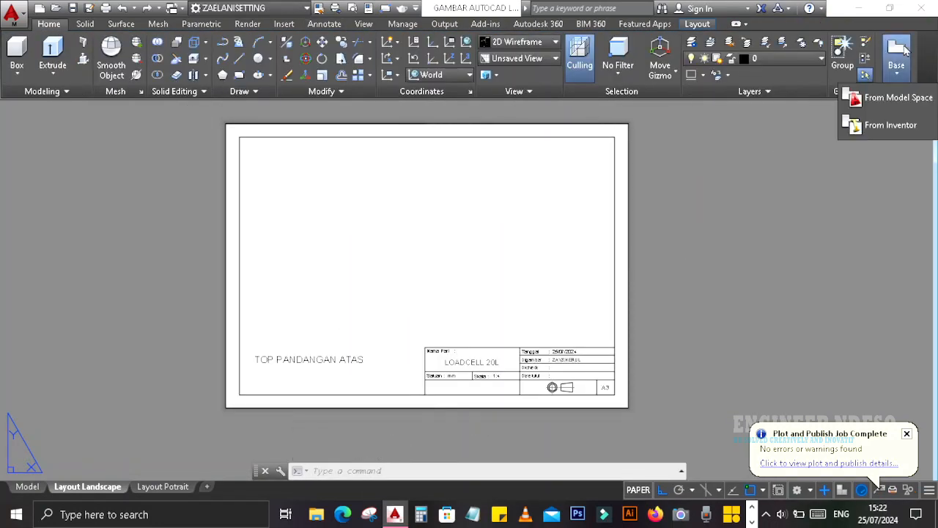
pyautogui.click(896, 99)
pyautogui.click(147, 45)
pyautogui.click(99, 59)
pyautogui.click(415, 244)
pyautogui.press('Return')
pyautogui.press('Return')
# - Set the new base view's scale to 1:4
pyautogui.doubleClick(414, 193)
pyautogui.click(239, 41)
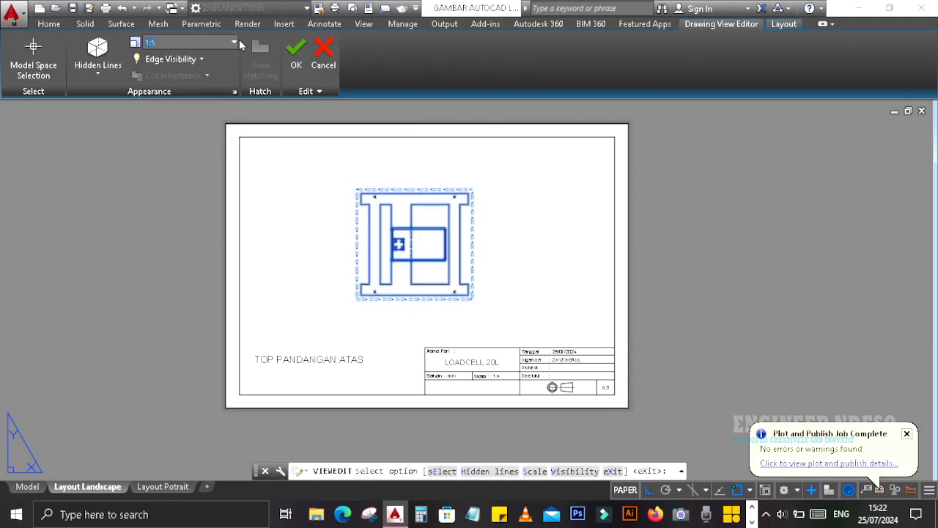
pyautogui.click(168, 83)
pyautogui.press('Return')
pyautogui.click(387, 232)
pyautogui.press('Escape')
pyautogui.scroll(2, 323, 188)
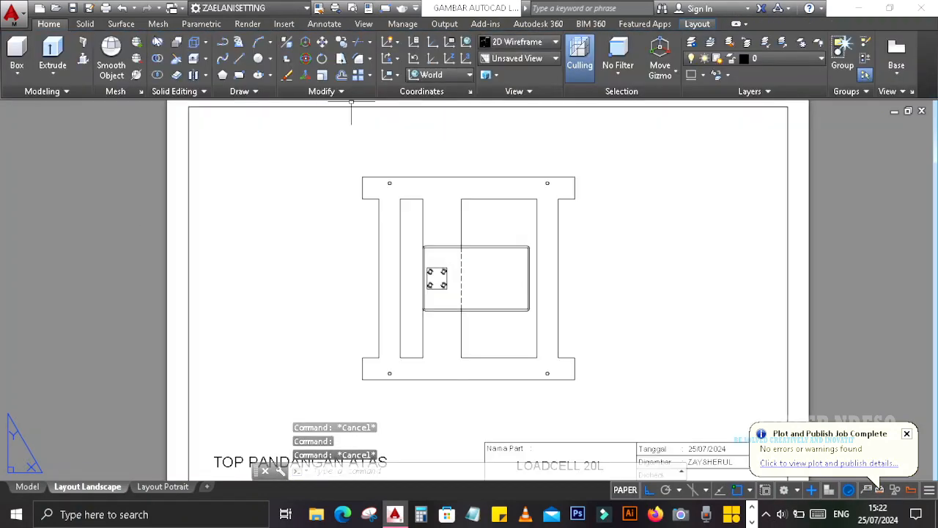
pyautogui.click(320, 25)
pyautogui.click(131, 43)
pyautogui.click(362, 176)
pyautogui.scroll(6, 362, 203)
pyautogui.keyDown('shift'); pyautogui.rightClick(365, 187); pyautogui.keyUp('shift')
pyautogui.click(395, 126)
pyautogui.click(203, 180)
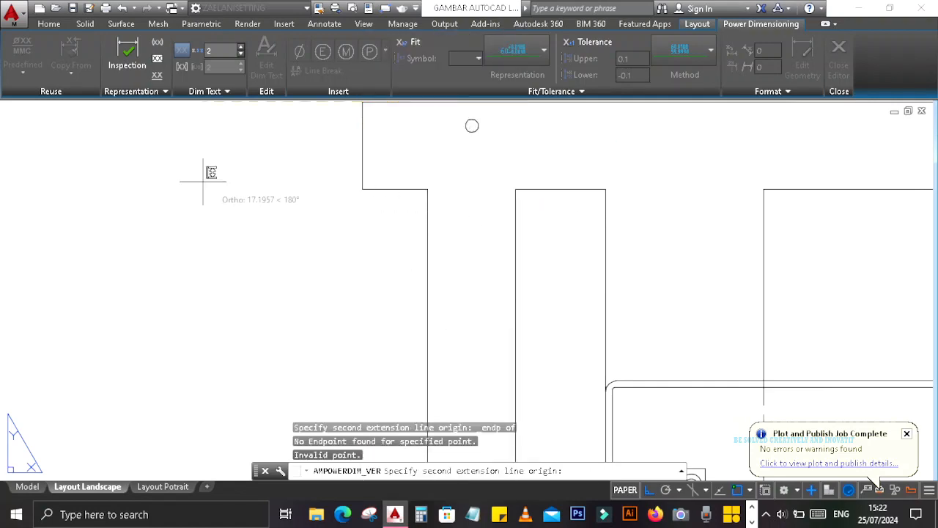
pyautogui.scroll(-6, 269, 201)
pyautogui.press('Escape')
pyautogui.press('Escape')
pyautogui.press('Escape')
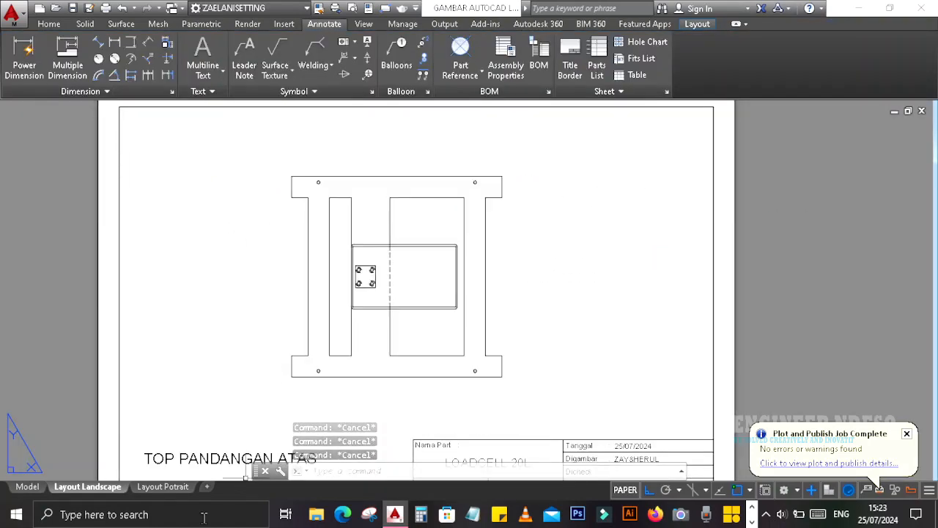
# - In model space, switch to the top view and dimension the flange's horizontal overhang at the plate's upper-left corner
pyautogui.click(28, 487)
pyautogui.click(57, 109)
pyautogui.click(69, 140)
pyautogui.scroll(-4, 685, 140)
pyautogui.scroll(6, 694, 126)
pyautogui.click(24, 59)
pyautogui.keyDown('shift'); pyautogui.rightClick(253, 187); pyautogui.keyUp('shift')
pyautogui.click(288, 126)
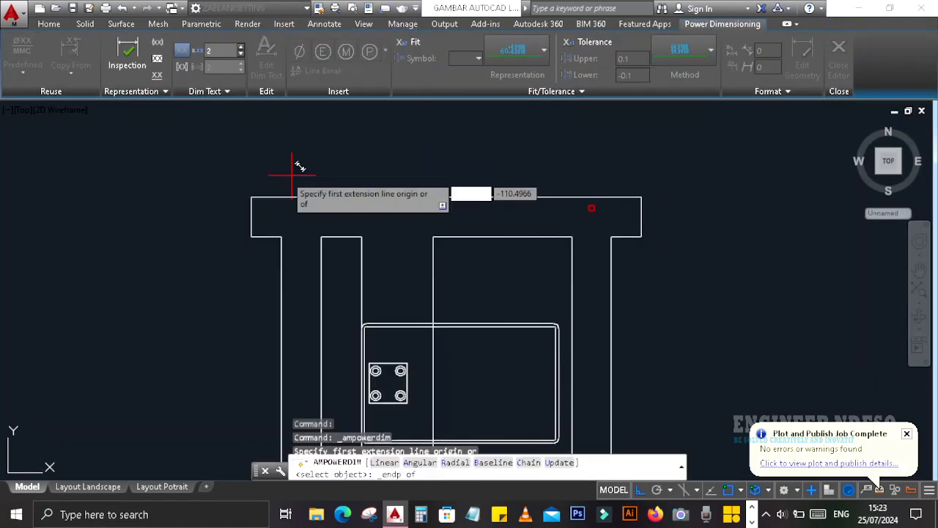
pyautogui.click(253, 197)
pyautogui.click(281, 236)
pyautogui.click(296, 130)
pyautogui.press('Escape')
pyautogui.press('Escape')
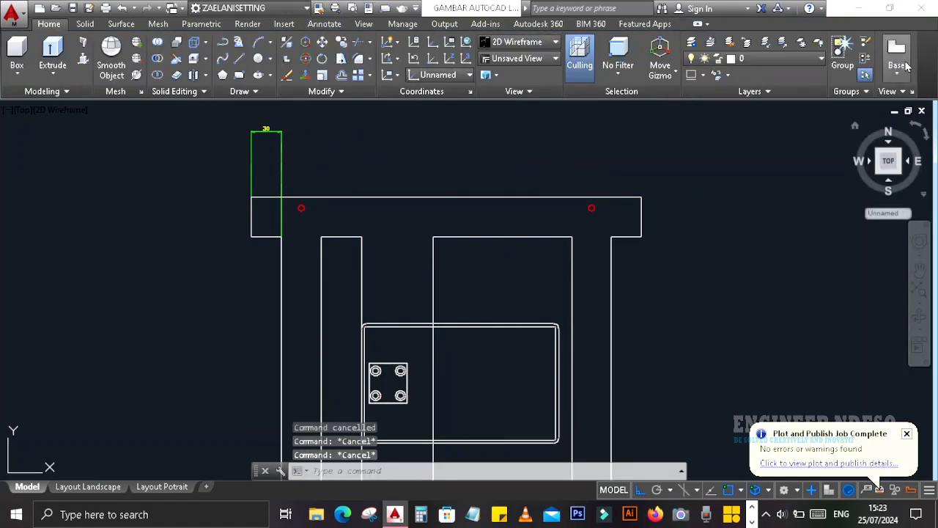
# - Delete the landscape layout's drawing view and insert a new base view with Top orientation at 1:5 scale
pyautogui.click(88, 487)
pyautogui.click(389, 245)
pyautogui.press('Delete')
pyautogui.click(897, 66)
pyautogui.click(897, 99)
pyautogui.click(148, 47)
pyautogui.click(103, 58)
pyautogui.click(392, 283)
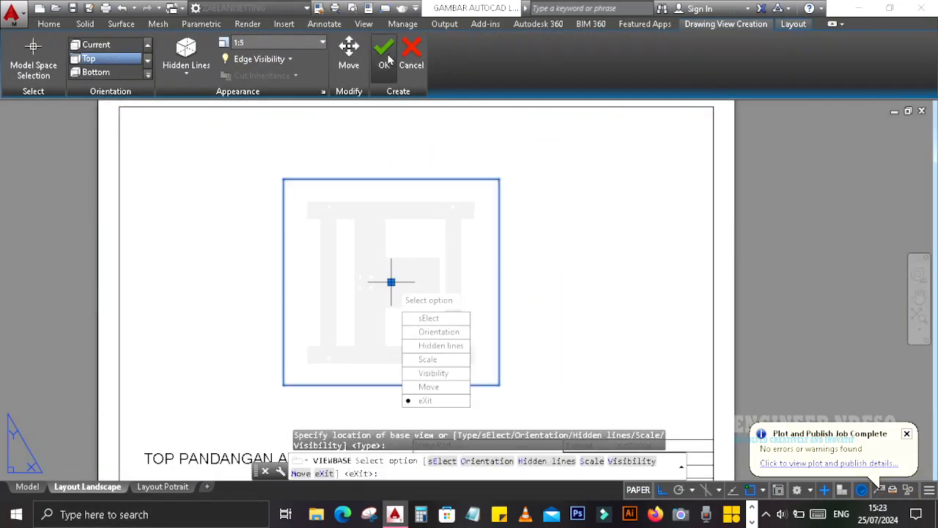
pyautogui.click(384, 60)
# - On the landscape layout, add a vertical dimension for the flange height at the plate's upper-left corner
pyautogui.click(27, 487)
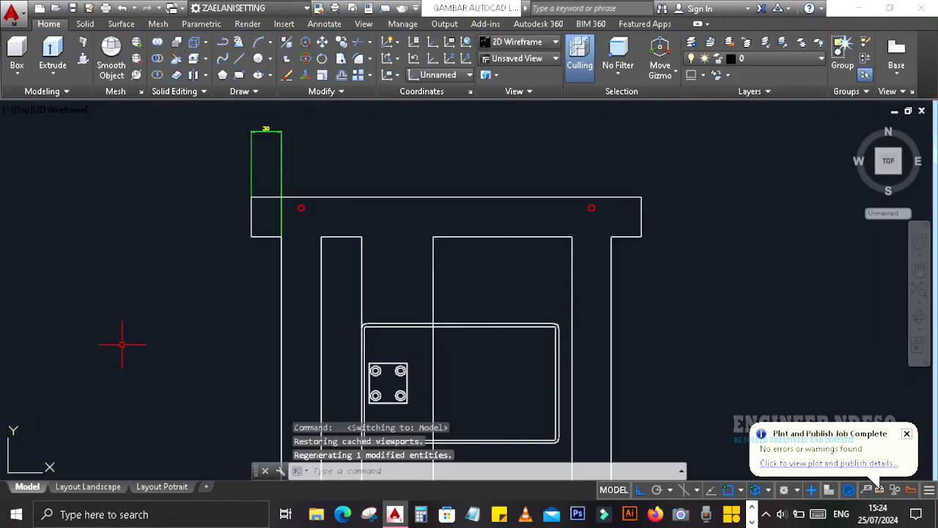
pyautogui.click(88, 486)
pyautogui.click(201, 24)
pyautogui.click(324, 24)
pyautogui.click(22, 55)
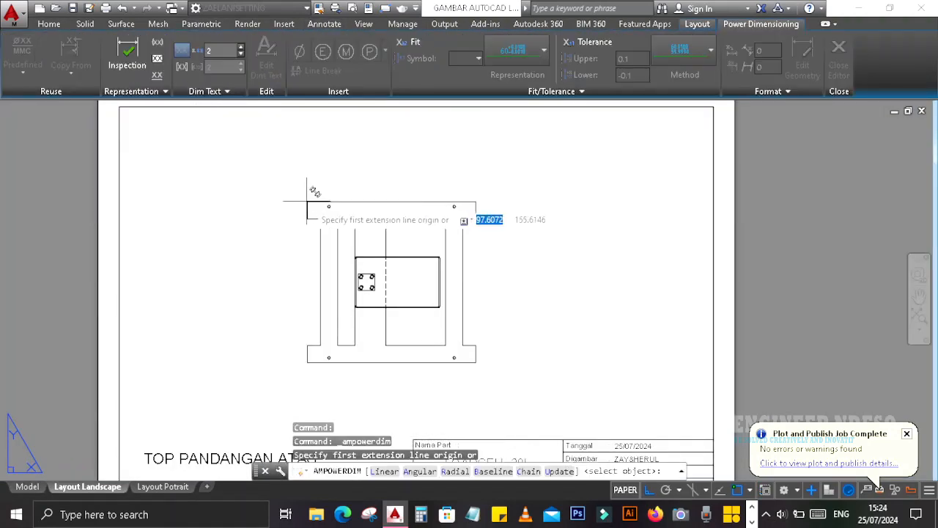
pyautogui.click(307, 201)
pyautogui.click(307, 218)
pyautogui.click(281, 242)
# - Dimension the flange's horizontal overhang above the plate's upper-left corner in the layout view
pyautogui.click(310, 247)
pyautogui.click(321, 218)
pyautogui.scroll(4, 318, 202)
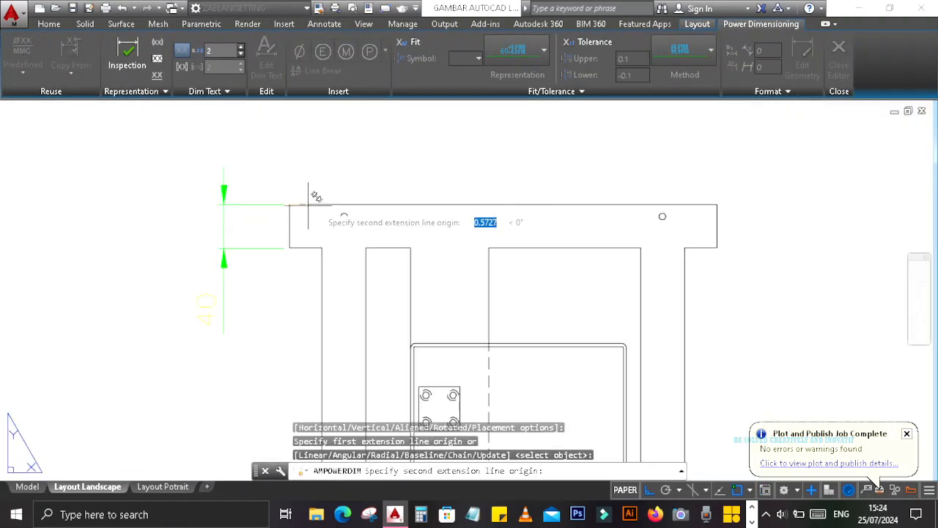
pyautogui.click(289, 204)
pyautogui.click(385, 167)
pyautogui.click(425, 163)
pyautogui.scroll(-4, 425, 164)
pyautogui.press('Escape')
# - Set the dimensioned top view's scale to 1:4
pyautogui.doubleClick(522, 241)
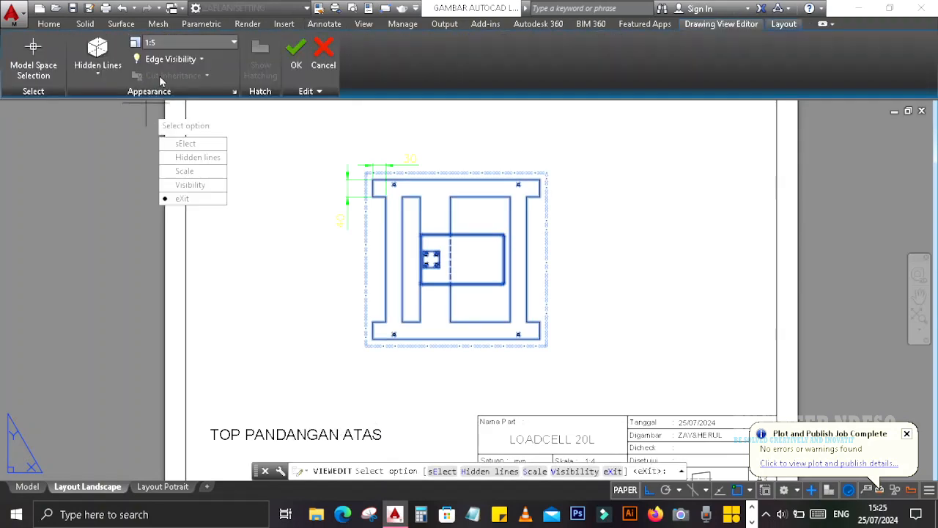
pyautogui.click(233, 42)
pyautogui.click(171, 90)
pyautogui.click(297, 52)
# - Try another scale on the top view and set it back to 1:4
pyautogui.doubleClick(531, 160)
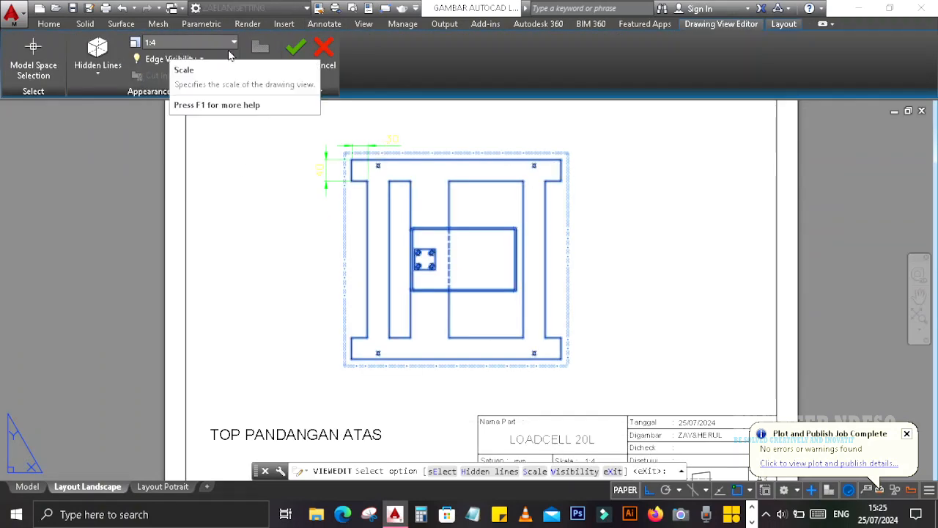
pyautogui.click(232, 41)
pyautogui.click(171, 74)
pyautogui.click(297, 52)
pyautogui.scroll(-3, 737, 205)
pyautogui.doubleClick(625, 234)
pyautogui.click(234, 42)
pyautogui.click(167, 74)
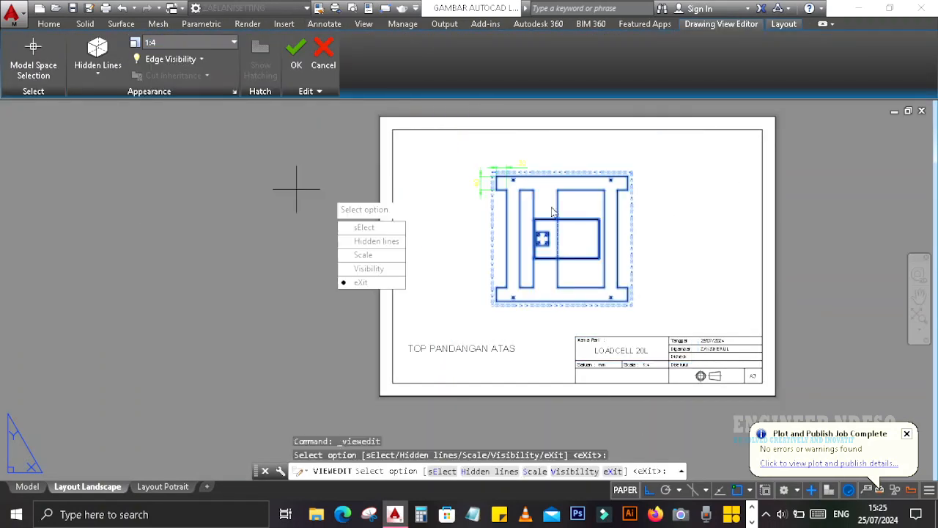
pyautogui.click(297, 54)
# - Replace the flange overhang dimension and add the left leg's width dimension in line, resolving the overlap with the Replace option
pyautogui.scroll(4, 554, 178)
pyautogui.click(437, 150)
pyautogui.click(28, 55)
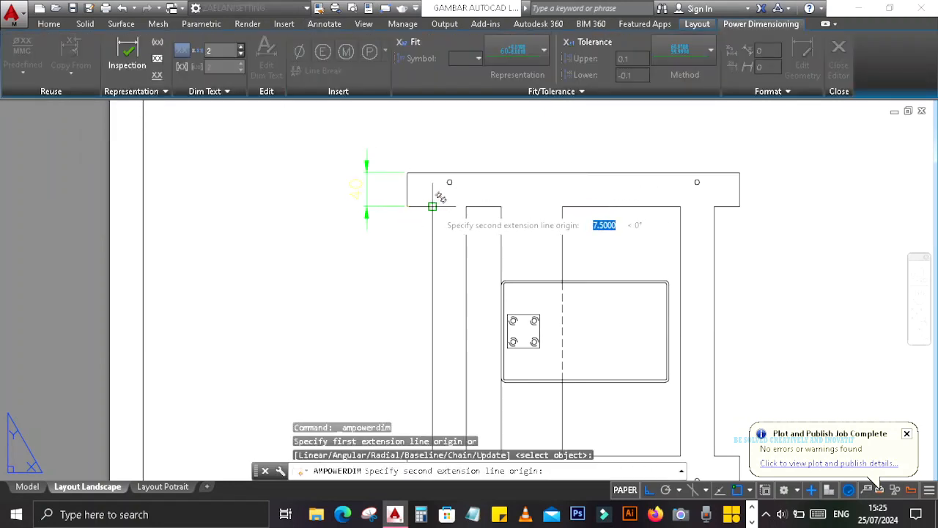
pyautogui.click(433, 206)
pyautogui.click(477, 129)
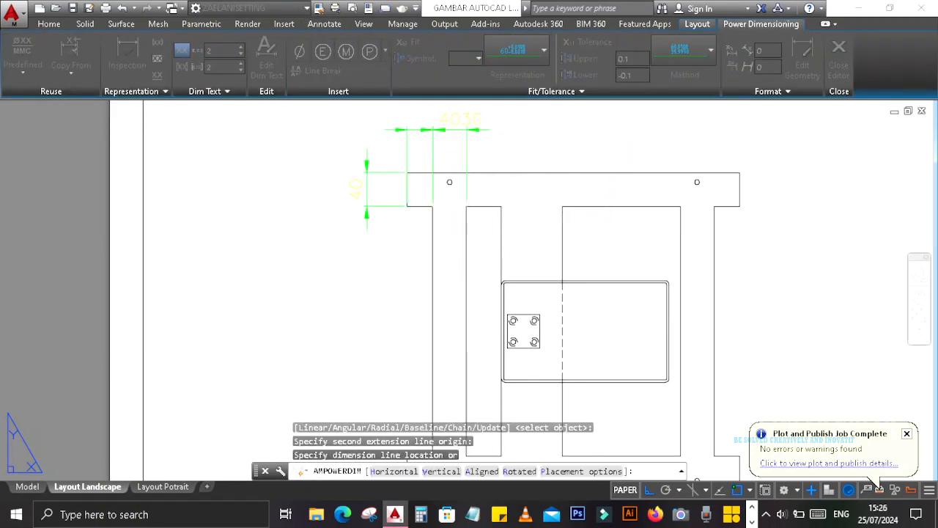
pyautogui.click(450, 130)
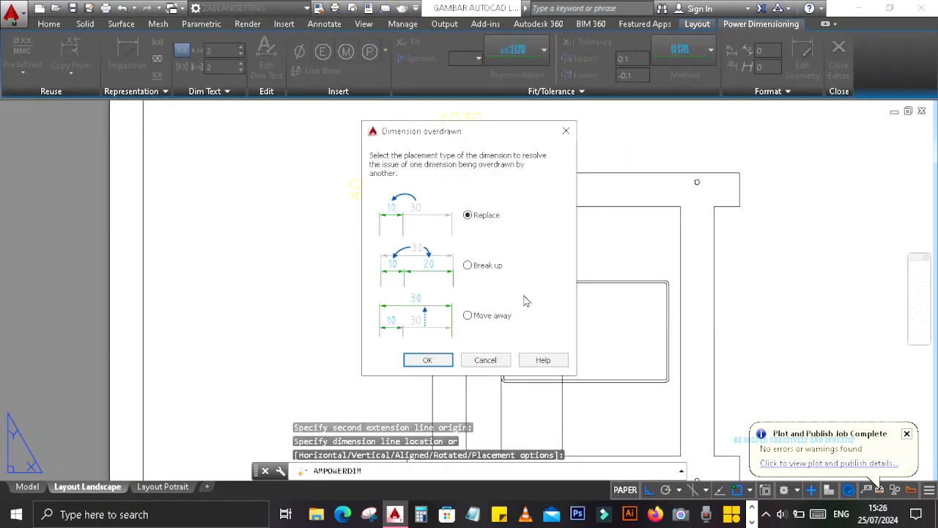
pyautogui.click(431, 360)
# - Undo the new overhang and leg-width dimensions above the flange
pyautogui.scroll(-2, 464, 295)
pyautogui.scroll(2, 479, 198)
pyautogui.hotkey('ctrl', 'z')
pyautogui.press('Escape')
pyautogui.press('Escape')
pyautogui.hotkey('ctrl', 'z')
# - Dimension the flange's horizontal overhang from its lower outer corner to the left leg, placing it above the plate
pyautogui.scroll(2, 467, 156)
pyautogui.click(28, 54)
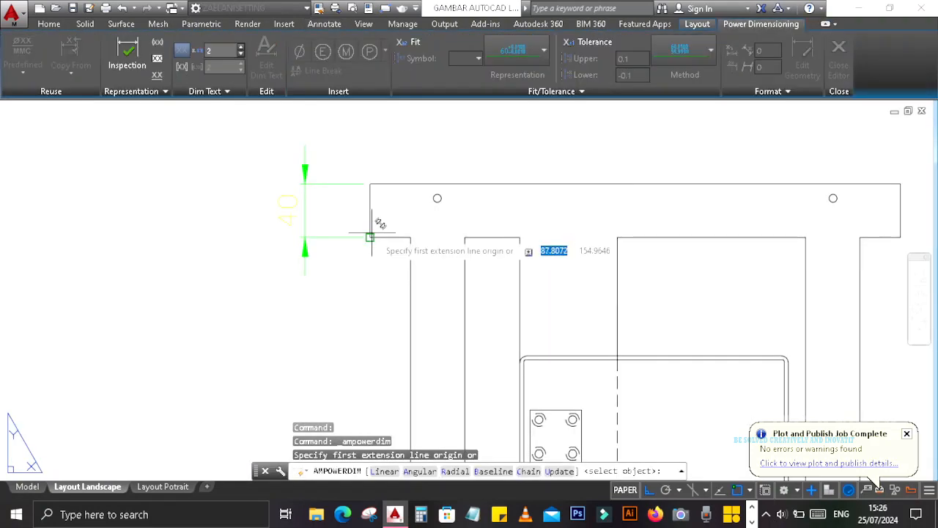
pyautogui.click(370, 237)
pyautogui.click(410, 237)
pyautogui.scroll(-2, 417, 170)
pyautogui.click(415, 132)
pyautogui.press('Return')
pyautogui.click(452, 123)
pyautogui.press('Escape')
pyautogui.press('Escape')
# - Center the overhang dimension's text between its extension lines and move the dimension line closer to the plate
pyautogui.doubleClick(453, 125)
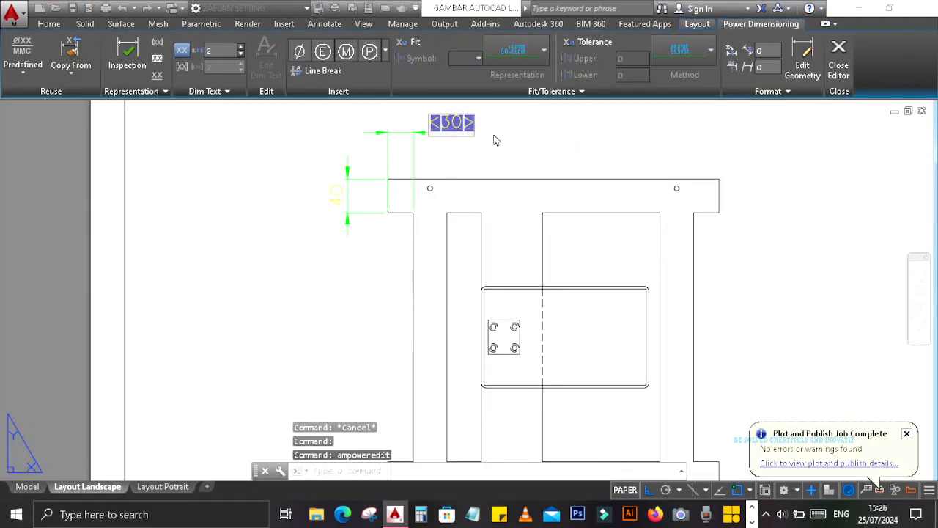
pyautogui.click(495, 140)
pyautogui.click(451, 122)
pyautogui.scroll(-2, 429, 150)
pyautogui.scroll(2, 419, 125)
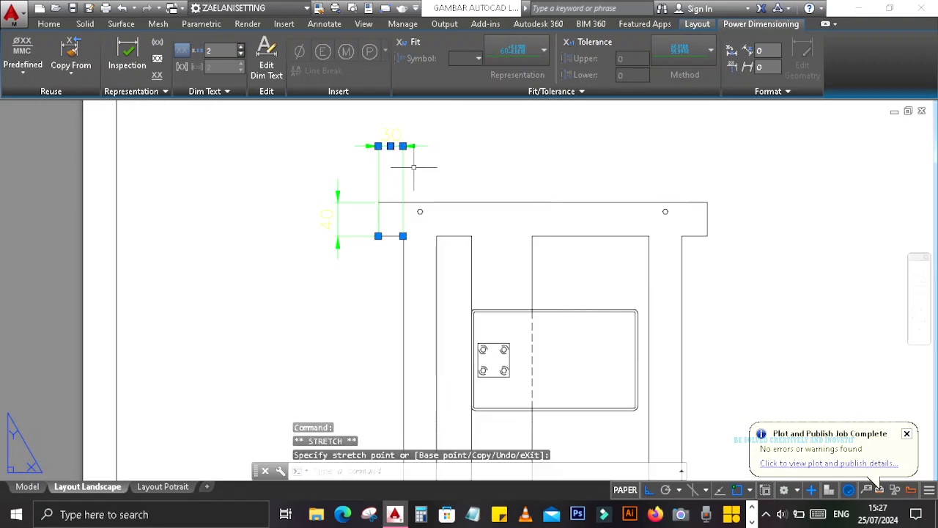
pyautogui.press('Escape')
pyautogui.press('Escape')
# - Dimension the left leg's width above the plate, in line with the overhang dimension
pyautogui.press('Return')
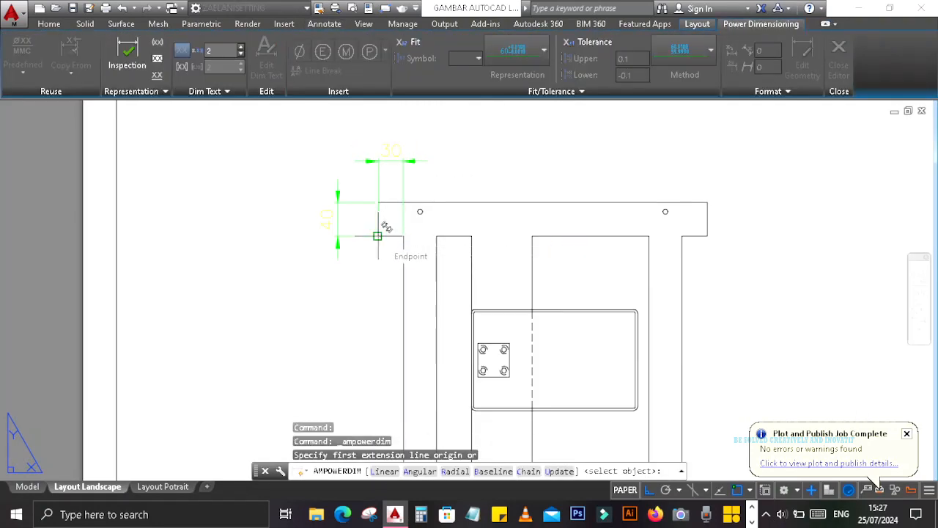
pyautogui.click(450, 235)
pyautogui.click(392, 155)
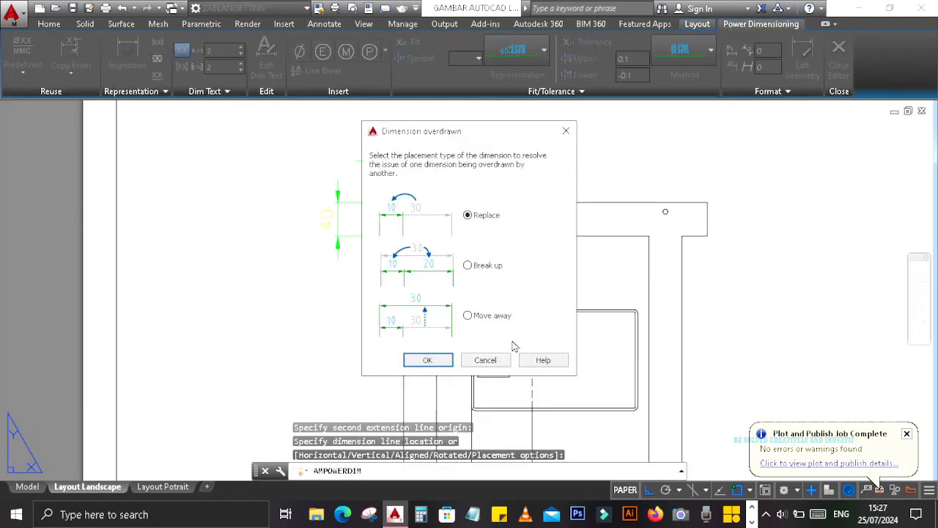
pyautogui.click(469, 359)
pyautogui.press('Escape')
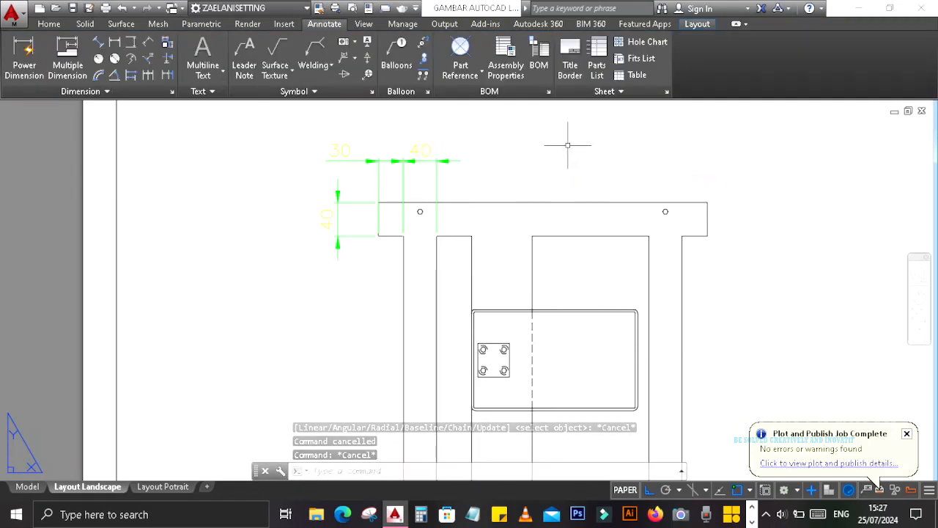
# - Move the overhang dimension's text back between its extension lines, level with the leg-width dimension
pyautogui.click(349, 151)
pyautogui.click(339, 150)
pyautogui.press('Return')
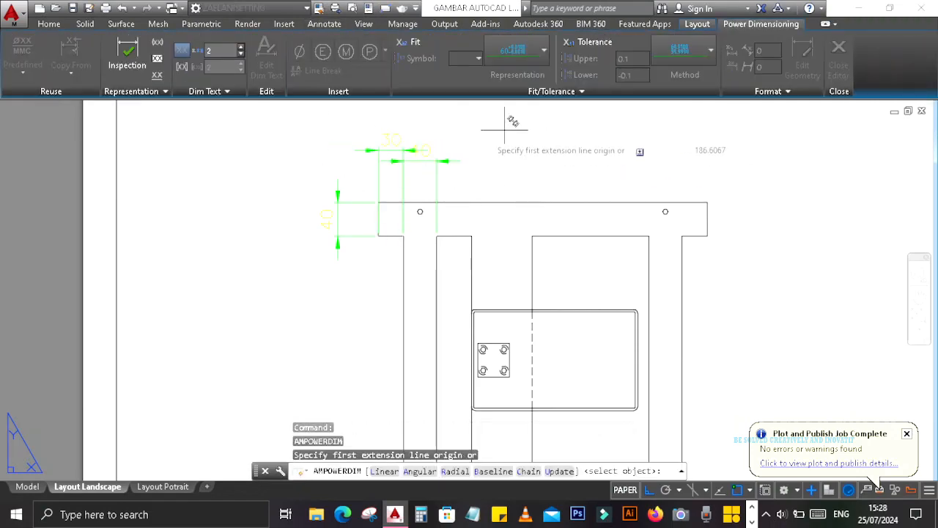
pyautogui.press('Escape')
pyautogui.click(392, 150)
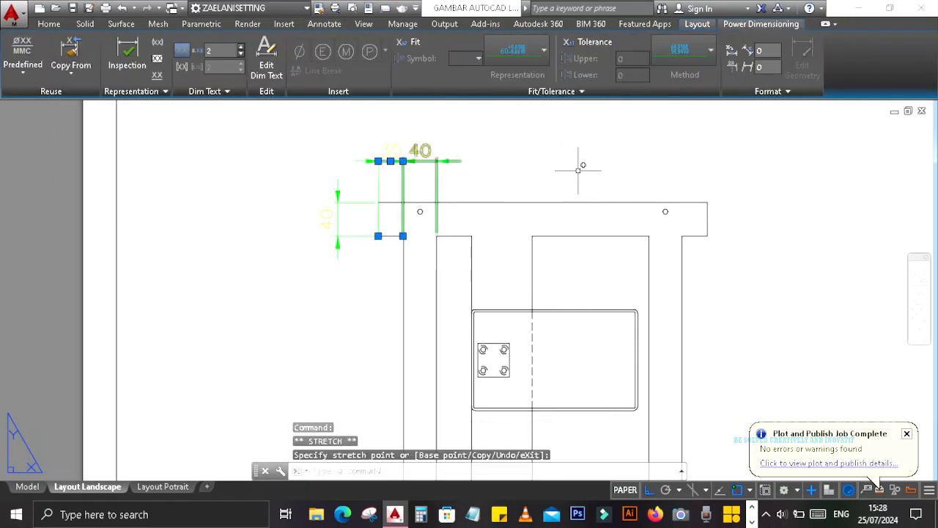
pyautogui.press('Escape')
pyautogui.click(392, 163)
pyautogui.click(438, 175)
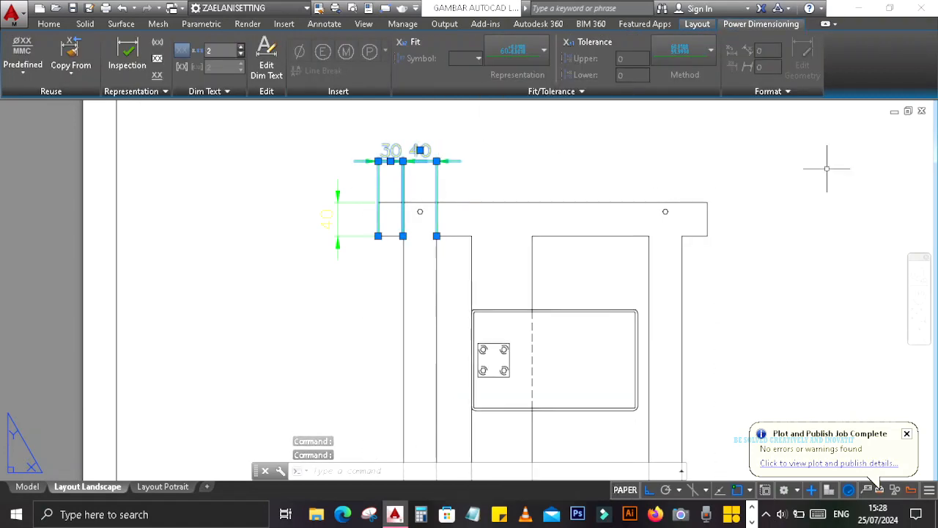
pyautogui.press('Escape')
# - Check the left leg's width in model space between its upper endpoints and return to the landscape layout
pyautogui.click(47, 26)
pyautogui.click(324, 24)
pyautogui.click(29, 65)
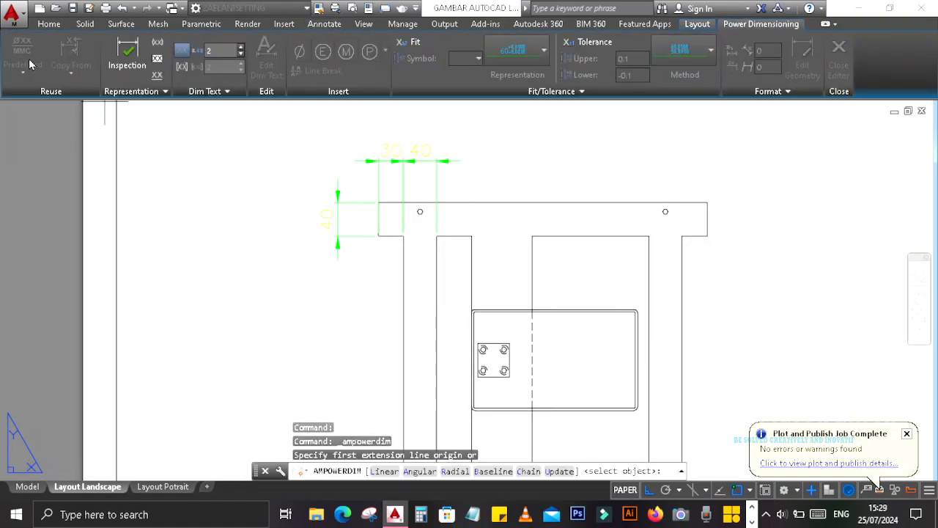
pyautogui.scroll(2, 446, 151)
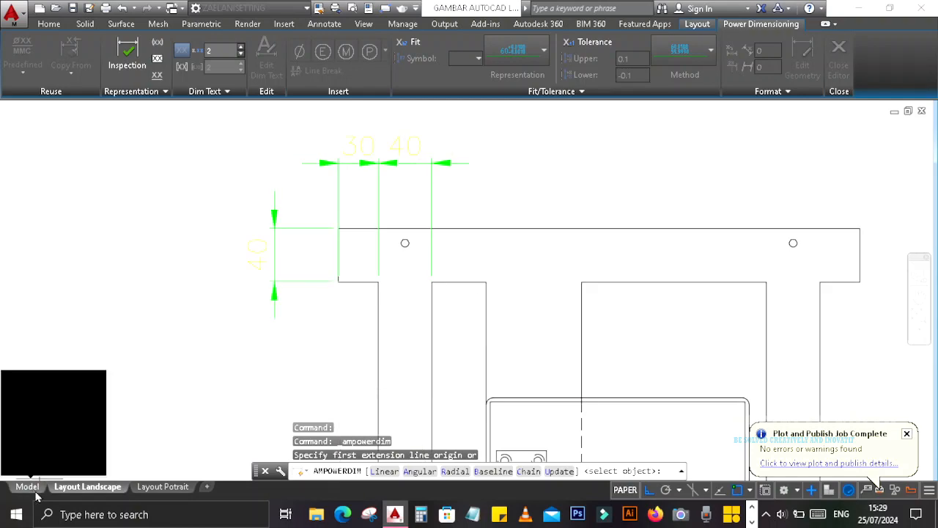
pyautogui.click(27, 486)
pyautogui.click(258, 279)
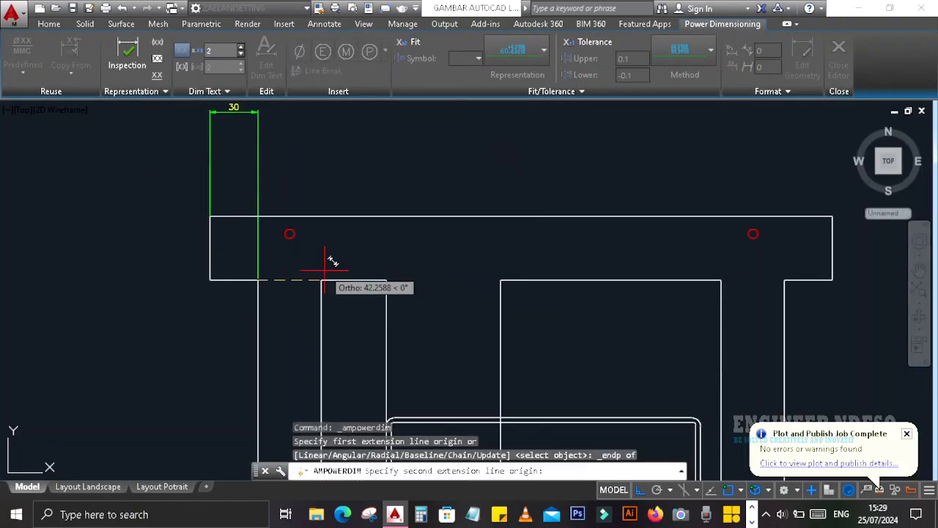
pyautogui.click(321, 279)
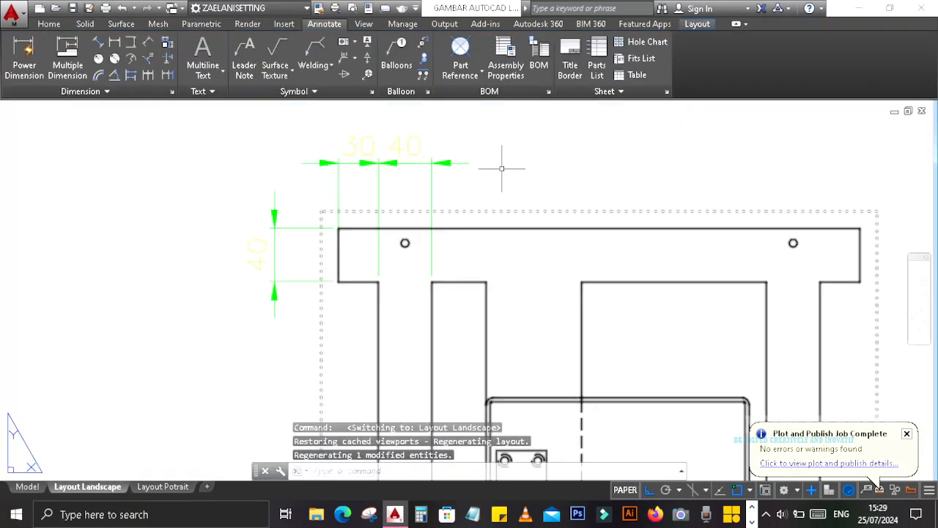
# - Add dimensions above the plate for the narrow slot's width and the central bar's width, in line with the existing ones
pyautogui.press('Return')
pyautogui.click(432, 282)
pyautogui.click(486, 281)
pyautogui.press('Return')
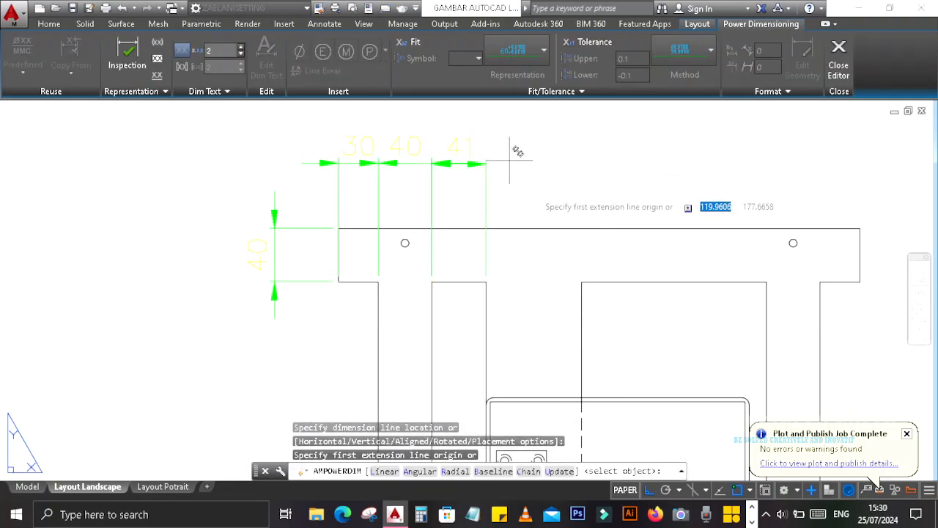
pyautogui.click(486, 282)
pyautogui.click(582, 282)
pyautogui.click(560, 162)
pyautogui.press('Return')
# - Dimension the wide opening's width between the central bar and the right leg above the plate, in line with the existing dimensions
pyautogui.press('Return')
pyautogui.press('Return')
pyautogui.press('Return')
pyautogui.click(582, 281)
pyautogui.click(767, 282)
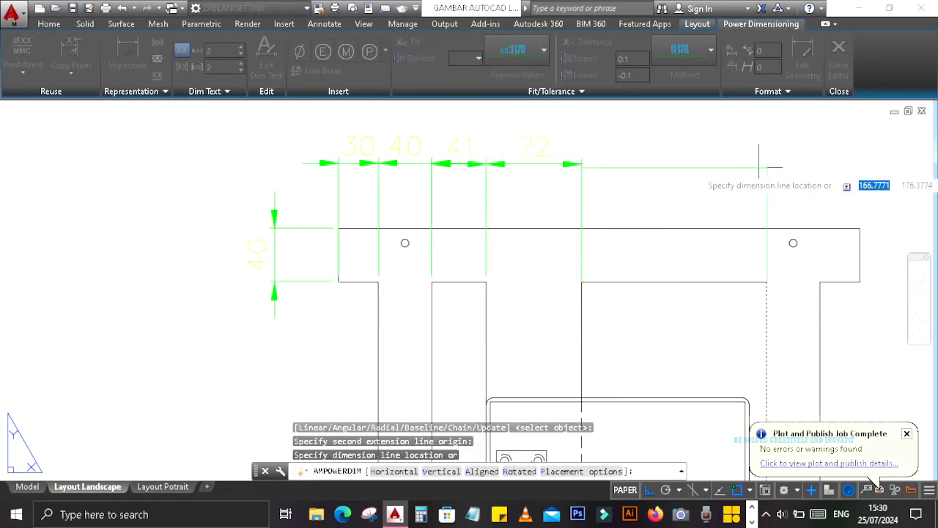
pyautogui.click(761, 165)
# - Dimension the right leg's width above the plate, continuing the same row of dimensions
pyautogui.press('Return')
pyautogui.click(766, 281)
pyautogui.click(820, 282)
pyautogui.click(824, 164)
pyautogui.press('Return')
pyautogui.press('Return')
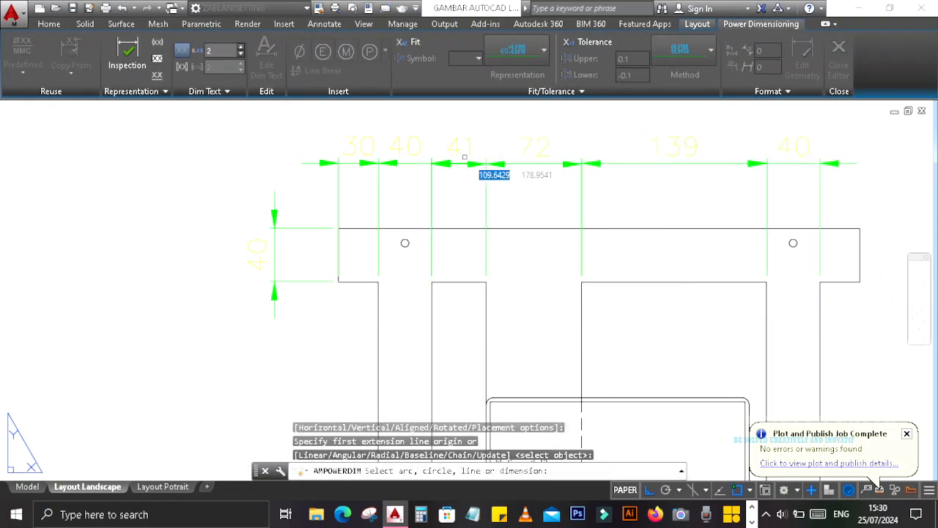
# - Dimension the plate's overall width above the row of segment dimensions
pyautogui.press('Return')
pyautogui.press('Return')
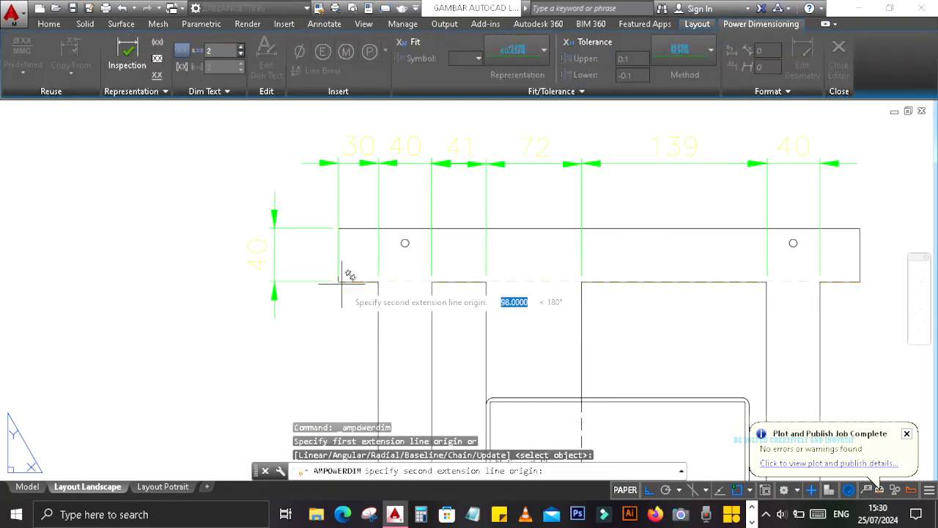
pyautogui.scroll(-3, 342, 282)
pyautogui.press('Escape')
pyautogui.scroll(1, 439, 191)
# - Set the text colour of all seven dimensions above the plate to Color 250
pyautogui.click(438, 190)
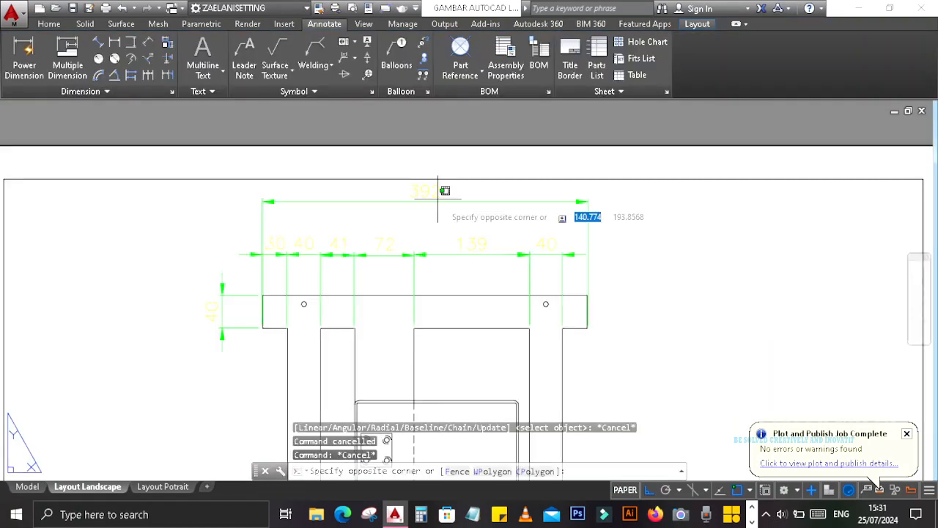
pyautogui.click(432, 200)
pyautogui.click(425, 191)
pyautogui.click(426, 205)
pyautogui.scroll(-2, 669, 233)
pyautogui.click(264, 258)
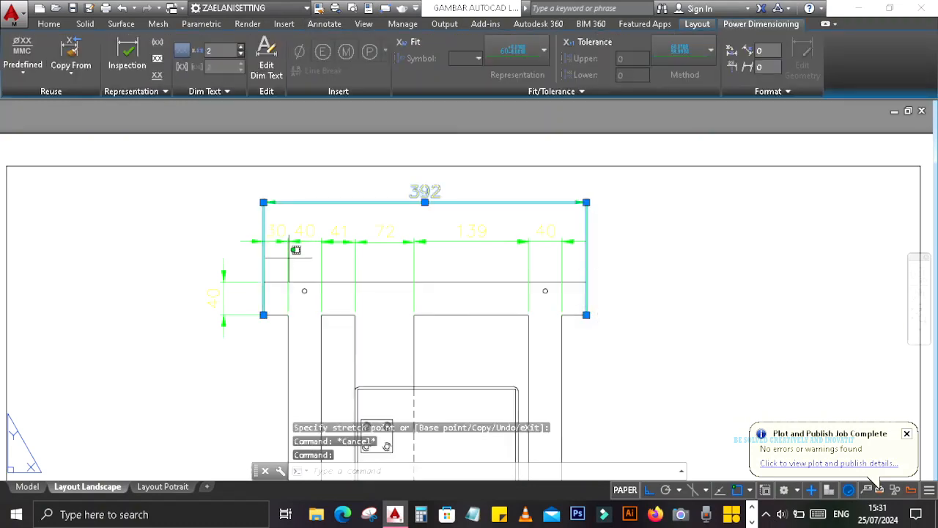
pyautogui.click(288, 258)
pyautogui.click(321, 257)
pyautogui.click(414, 262)
pyautogui.click(386, 261)
pyautogui.click(301, 235)
pyautogui.click(625, 262)
pyautogui.click(547, 216)
pyautogui.rightClick(548, 216)
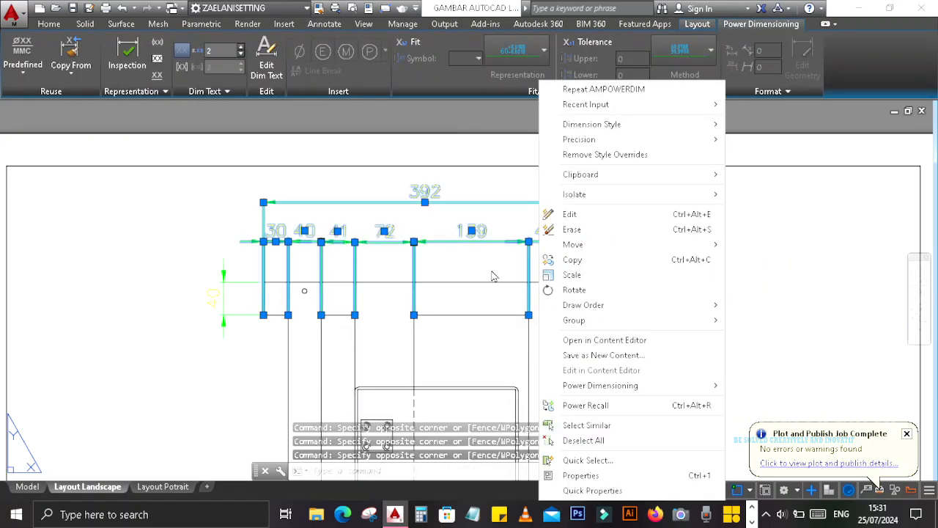
pyautogui.click(579, 475)
pyautogui.scroll(-4, 201, 308)
pyautogui.click(176, 385)
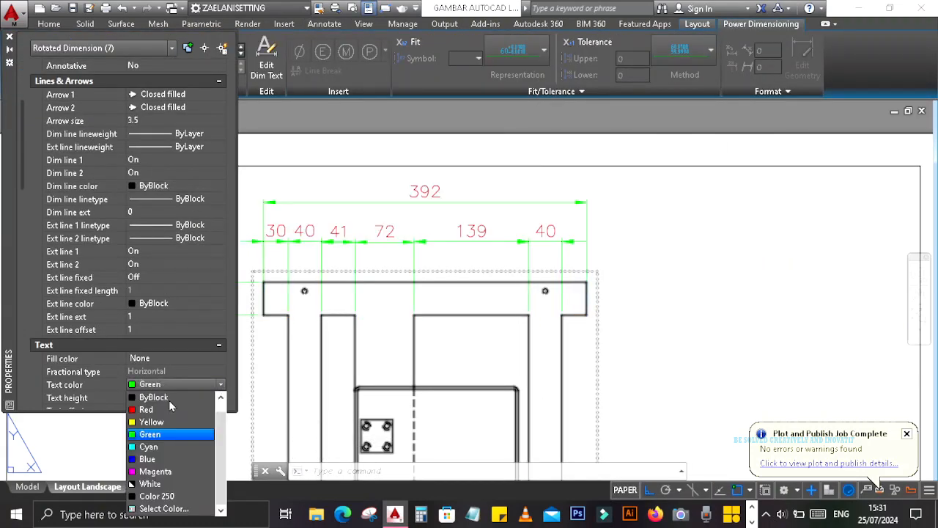
pyautogui.click(166, 496)
# - Set the arrow size of the seven dimensions above the plate to 2
pyautogui.scroll(-6, 110, 287)
pyautogui.scroll(4, 159, 249)
pyautogui.scroll(5, 159, 253)
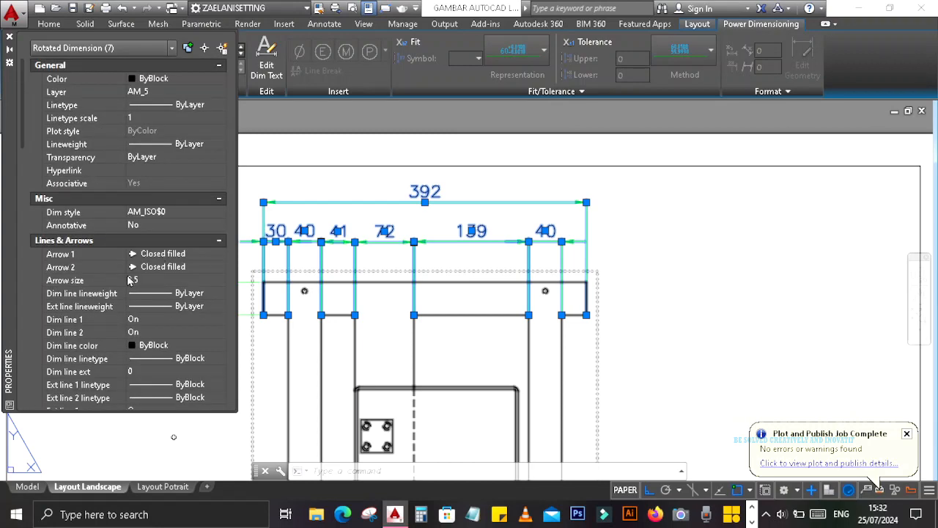
pyautogui.click(145, 280)
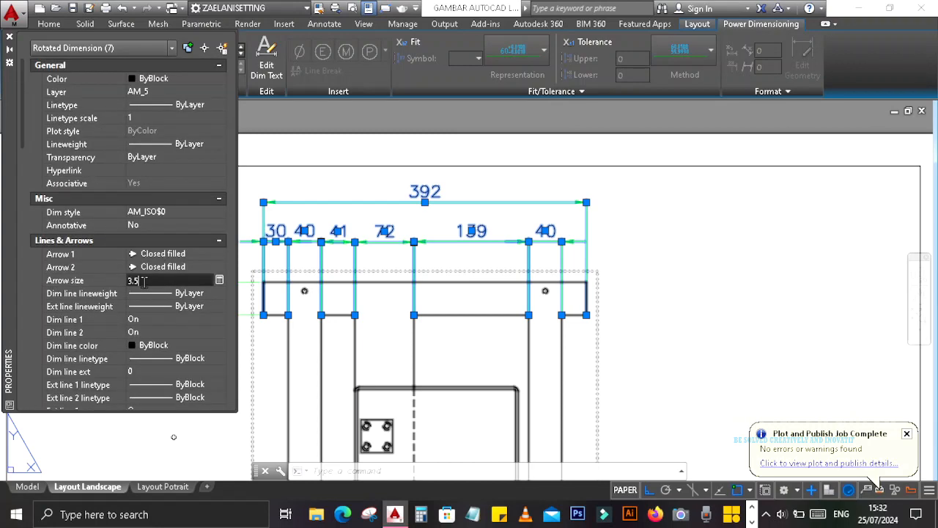
pyautogui.press('BackSpace')
pyautogui.press('BackSpace')
pyautogui.press('BackSpace')
pyautogui.write('2')
pyautogui.press('Return')
pyautogui.click(8, 36)
pyautogui.press('Escape')
pyautogui.click(409, 243)
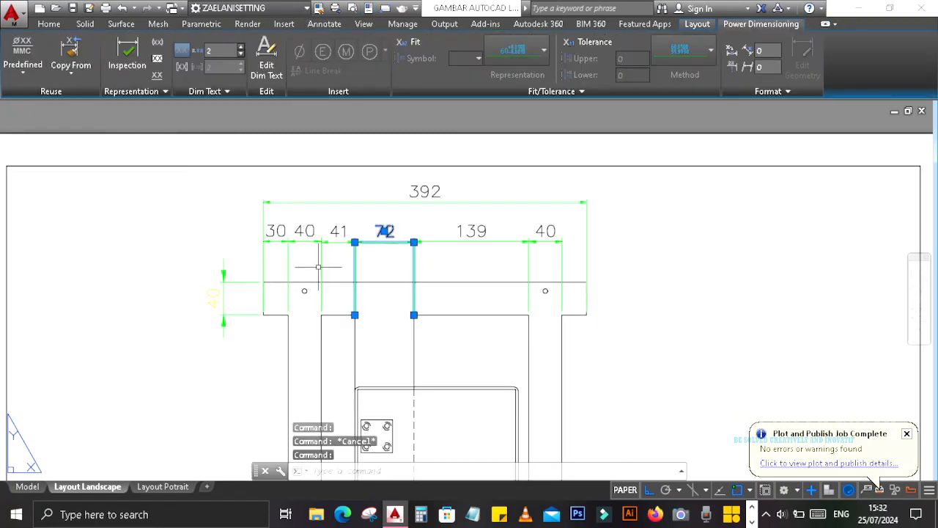
pyautogui.click(321, 266)
pyautogui.click(273, 250)
pyautogui.click(259, 233)
pyautogui.click(431, 242)
pyautogui.click(304, 241)
pyautogui.click(542, 242)
pyautogui.rightClick(388, 203)
pyautogui.click(421, 477)
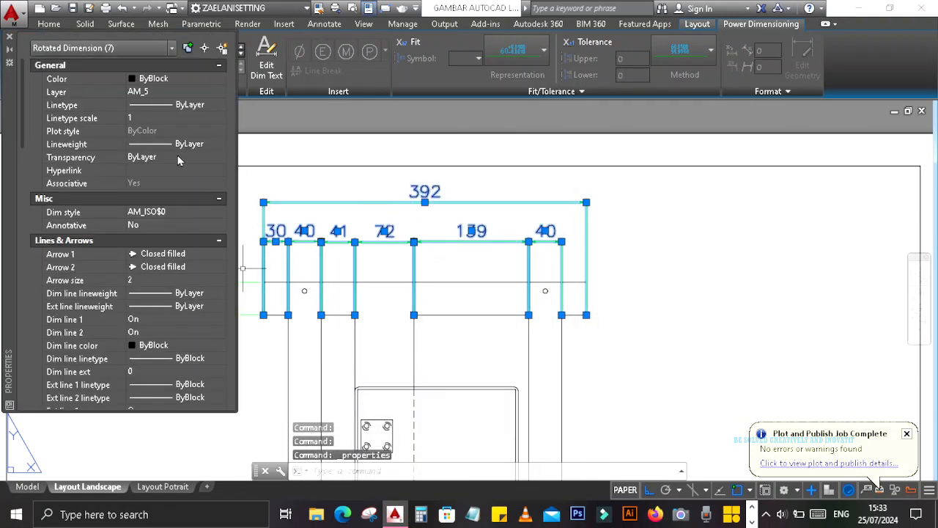
pyautogui.scroll(-10, 160, 245)
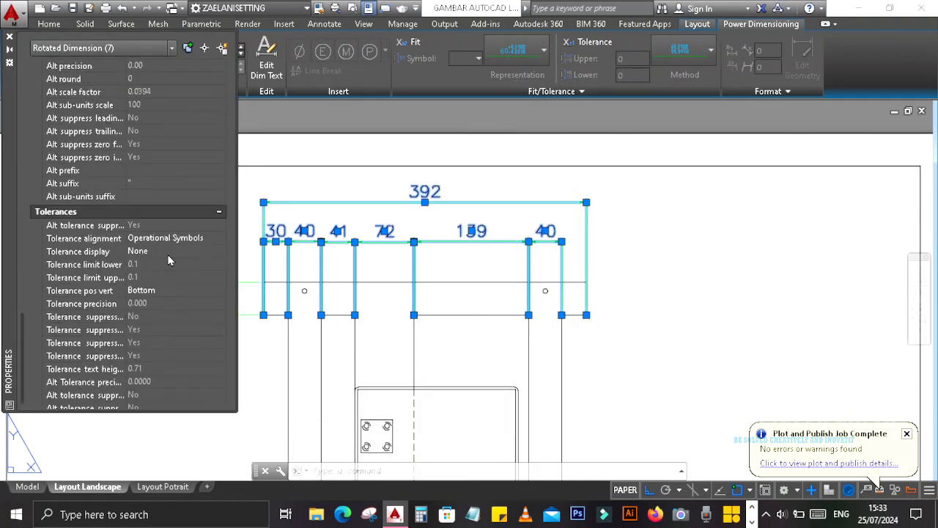
pyautogui.press('Escape')
# - Set the dimension line, extension line and text colours of the overall width dimension to Color 250
pyautogui.click(552, 203)
pyautogui.scroll(-6, 180, 199)
pyautogui.click(170, 118)
pyautogui.click(171, 118)
pyautogui.click(168, 231)
pyautogui.click(170, 198)
pyautogui.click(170, 199)
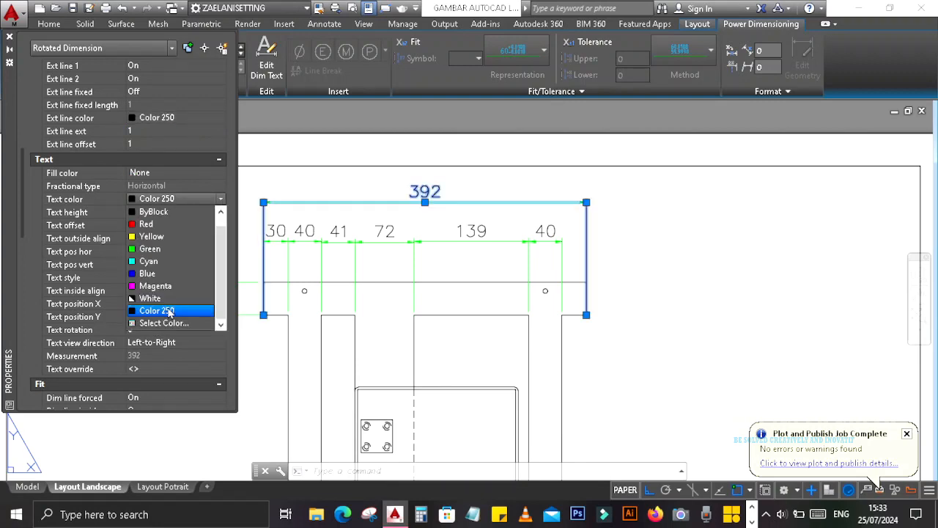
pyautogui.click(171, 313)
pyautogui.scroll(4, 170, 279)
pyautogui.click(168, 156)
pyautogui.click(165, 268)
pyautogui.press('Escape')
# - Set the dimension line, extension line and text colours of the six segment dimensions above the plate to Color 250
pyautogui.click(525, 241)
pyautogui.click(557, 242)
pyautogui.click(326, 242)
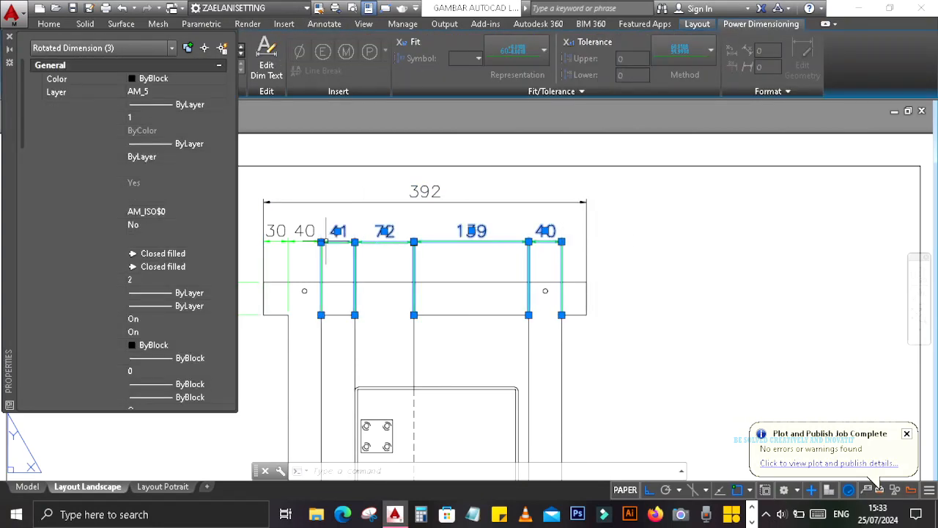
pyautogui.click(302, 241)
pyautogui.click(279, 241)
pyautogui.click(170, 78)
pyautogui.click(173, 190)
pyautogui.scroll(-2, 176, 220)
pyautogui.click(179, 280)
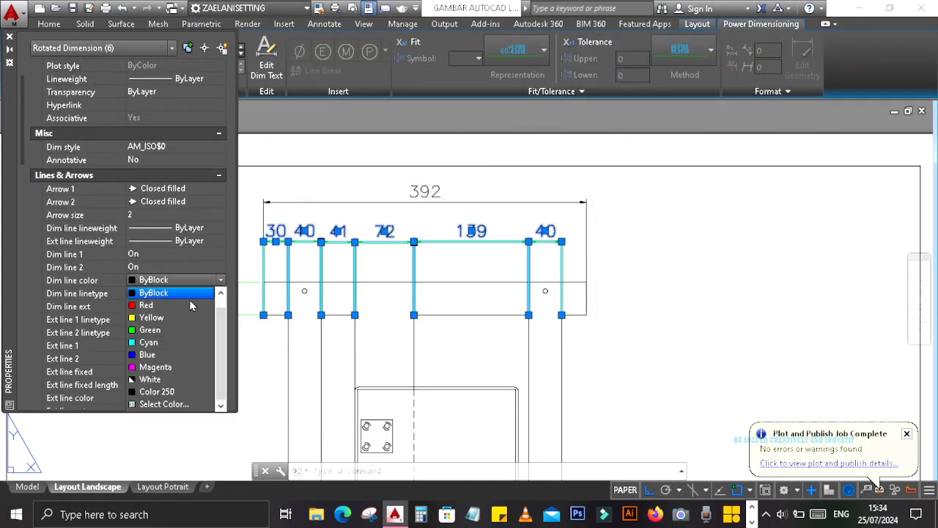
pyautogui.click(168, 391)
pyautogui.scroll(-8, 198, 330)
pyautogui.click(176, 134)
pyautogui.click(185, 246)
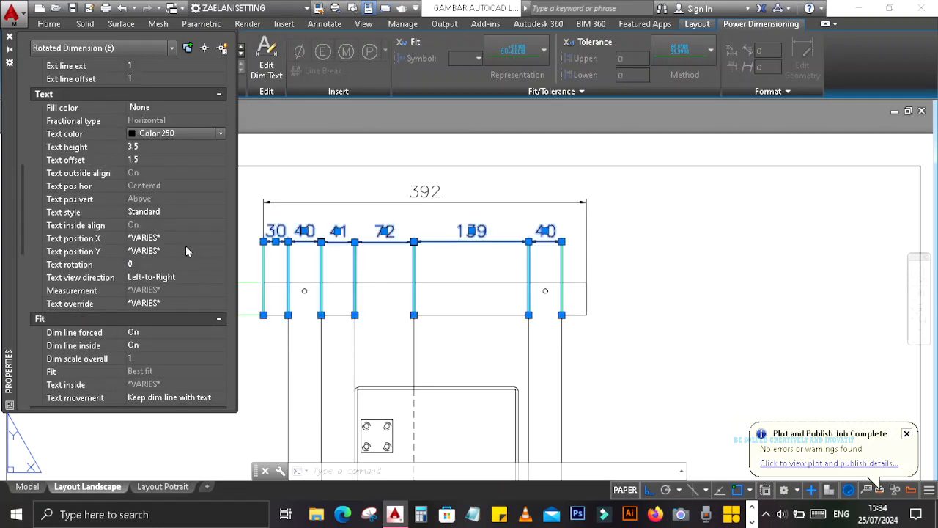
pyautogui.scroll(4, 186, 251)
pyautogui.click(9, 36)
pyautogui.press('Escape')
# - Save the drawing
pyautogui.scroll(-2, 145, 315)
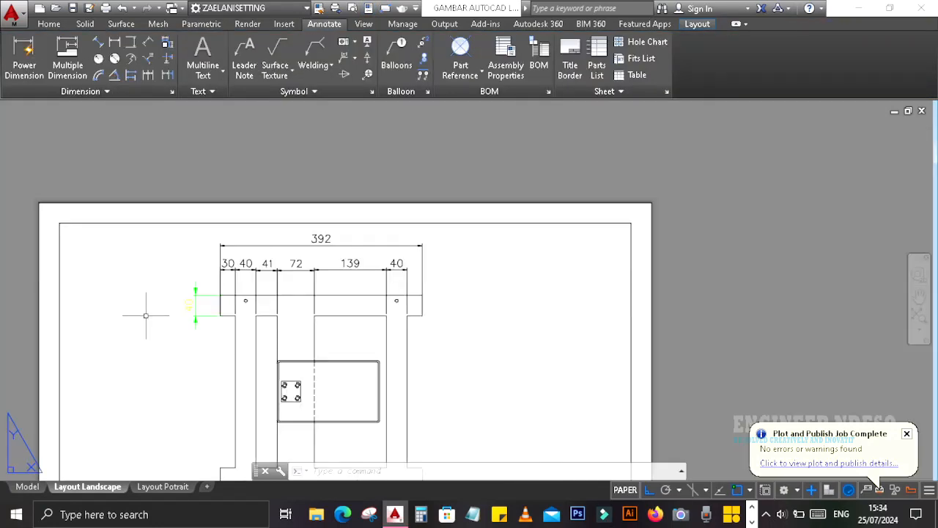
pyautogui.moveTo(147, 395); pyautogui.dragTo(161, 313, button='middle')
pyautogui.press('space')
pyautogui.hotkey('ctrl', 's')
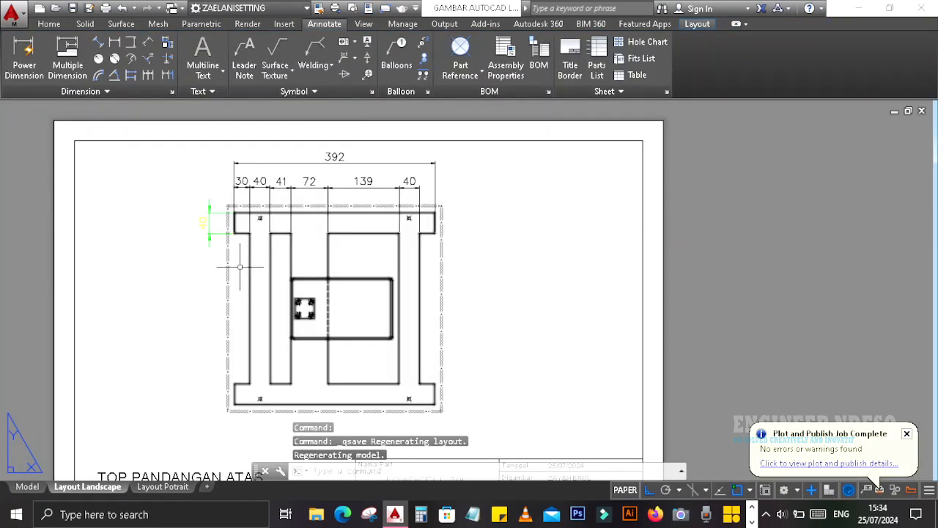
pyautogui.click(11, 13)
pyautogui.click(38, 146)
pyautogui.scroll(2, 215, 268)
pyautogui.click(24, 57)
pyautogui.scroll(-2, 297, 268)
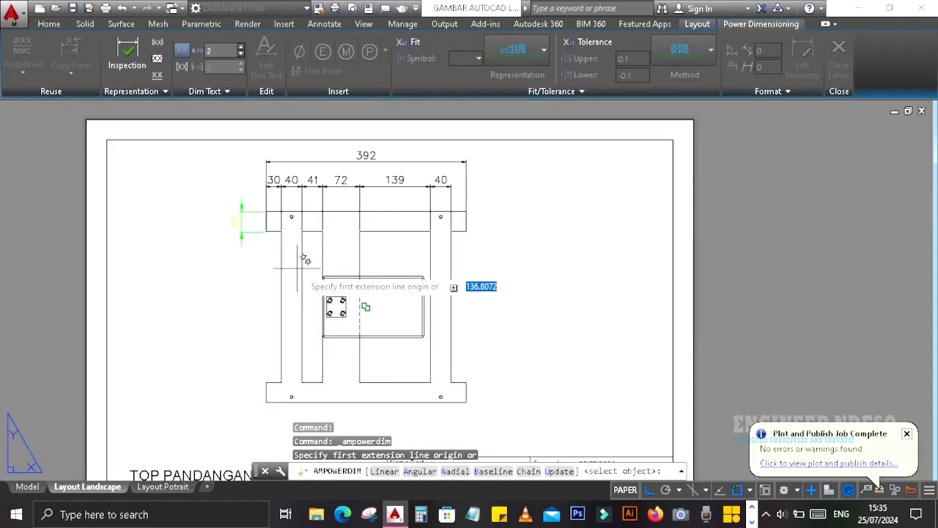
pyautogui.press('Escape')
pyautogui.press('space')
pyautogui.press('Escape')
# - In model space, add a vertical dimension for the upper flange's depth, placed outside the plate's left edge
pyautogui.click(27, 487)
pyautogui.scroll(-2, 220, 260)
pyautogui.press('space')
pyautogui.keyDown('shift'); pyautogui.rightClick(211, 272); pyautogui.keyUp('shift')
pyautogui.click(242, 129)
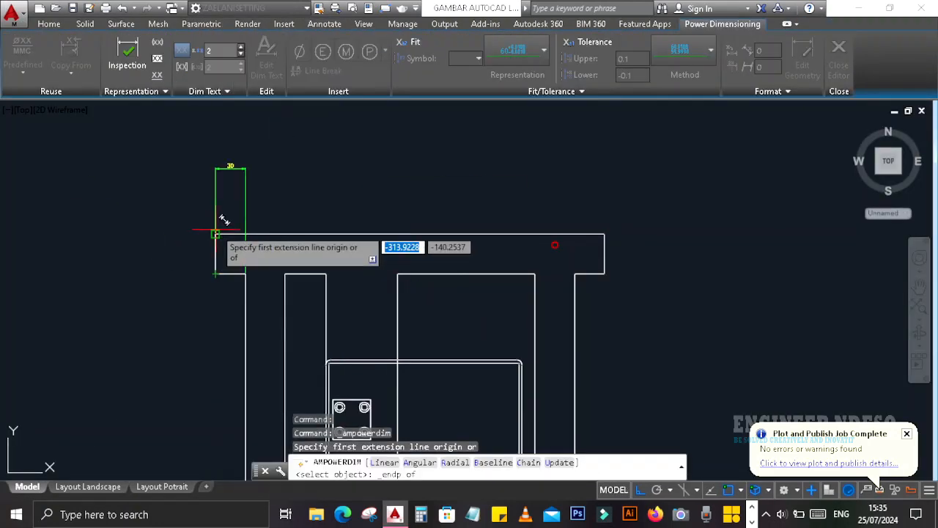
pyautogui.click(215, 233)
pyautogui.click(216, 274)
pyautogui.click(151, 253)
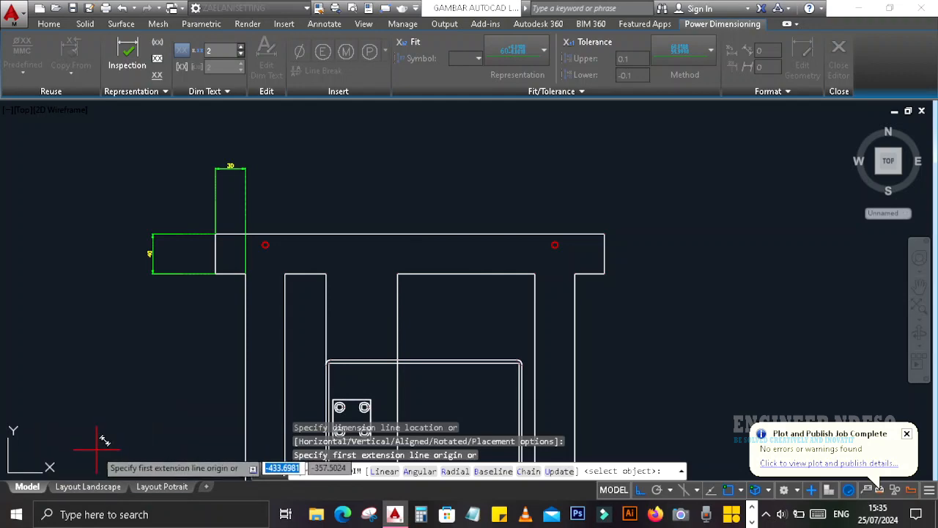
pyautogui.press('Escape')
# - Return to the landscape layout and dimension the vertical distance between the two flanges, in line with the flange depth dimension
pyautogui.click(88, 487)
pyautogui.click(24, 57)
pyautogui.click(272, 236)
pyautogui.scroll(-2, 272, 236)
pyautogui.scroll(3, 276, 332)
pyautogui.click(255, 319)
pyautogui.scroll(-2, 196, 308)
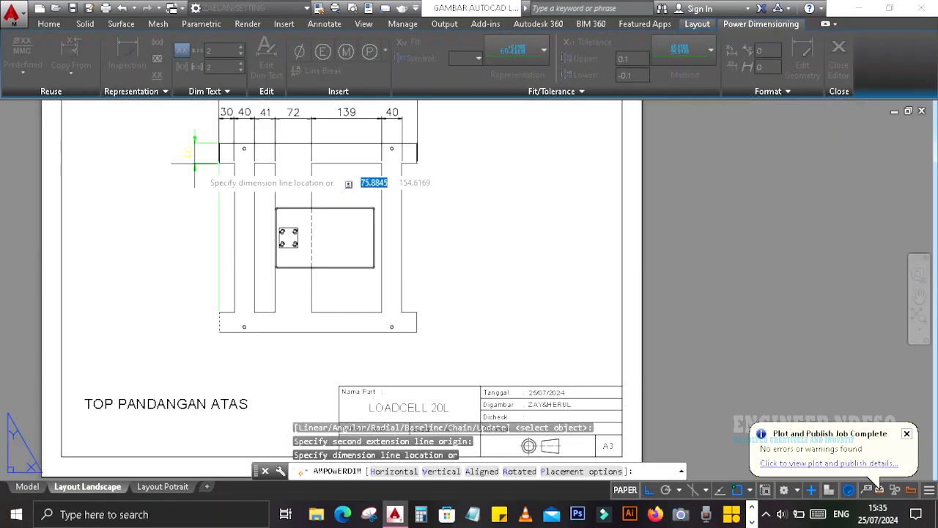
pyautogui.click(195, 163)
# - Dimension the plate's overall height outside the existing vertical dimensions along its left side
pyautogui.click(219, 143)
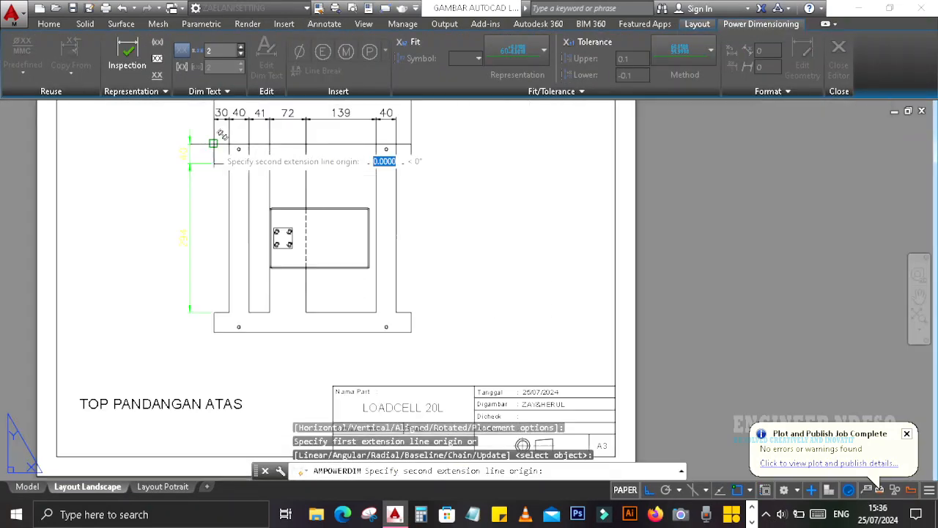
pyautogui.click(214, 331)
pyautogui.click(156, 279)
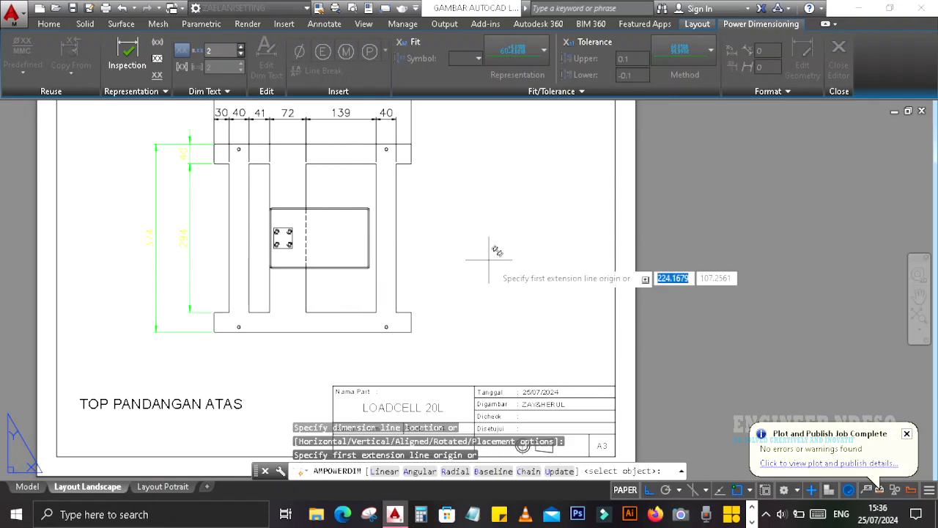
pyautogui.scroll(-2, 489, 258)
pyautogui.scroll(2, 296, 145)
pyautogui.press('Escape')
# - Add a diameter dimension to the upper-right corner hole, with its text outside the plate below the flange
pyautogui.scroll(4, 486, 208)
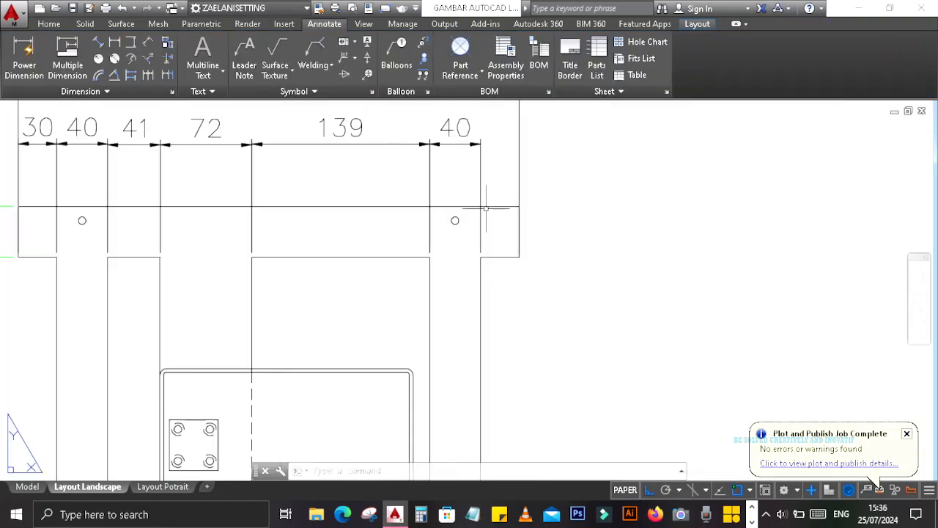
pyautogui.scroll(-2, 486, 209)
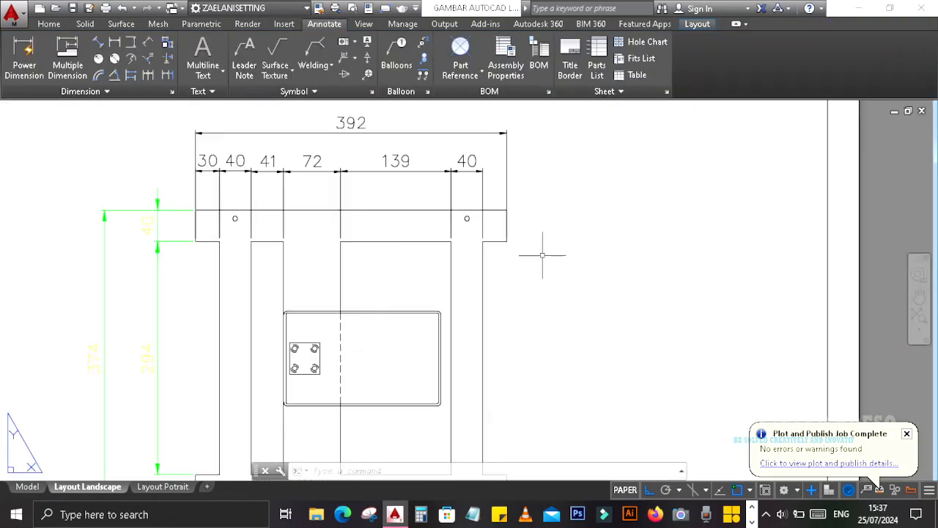
pyautogui.click(114, 59)
pyautogui.scroll(2, 468, 219)
pyautogui.click(467, 218)
pyautogui.scroll(-3, 652, 192)
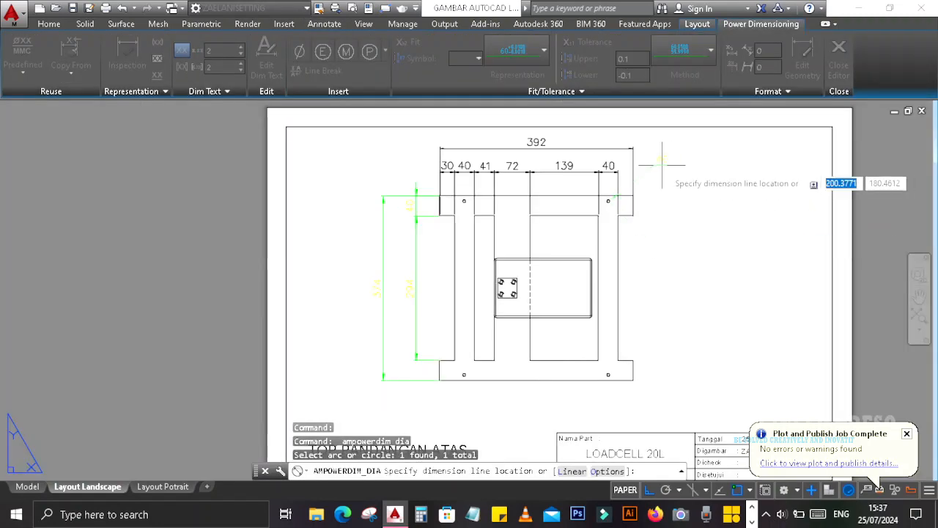
pyautogui.click(661, 228)
pyautogui.scroll(3, 663, 249)
pyautogui.scroll(-3, 718, 224)
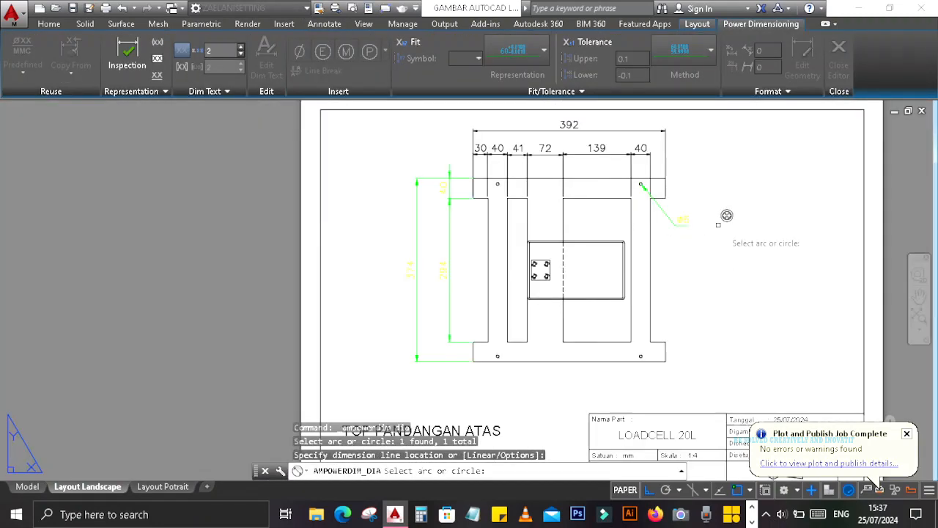
pyautogui.scroll(2, 726, 215)
pyautogui.press('Escape')
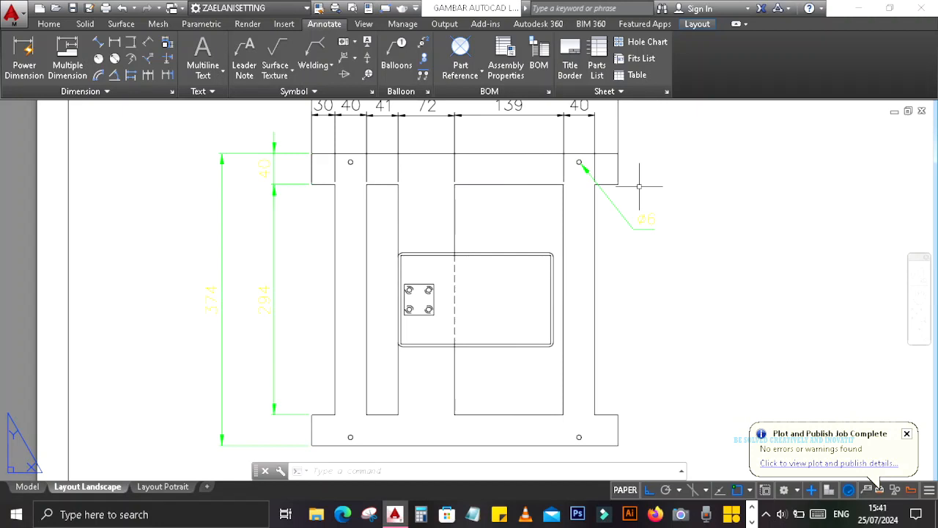
# - Save the drawing with its added vertical and hole diameter dimensions
pyautogui.scroll(-2, 731, 290)
pyautogui.scroll(4, 711, 271)
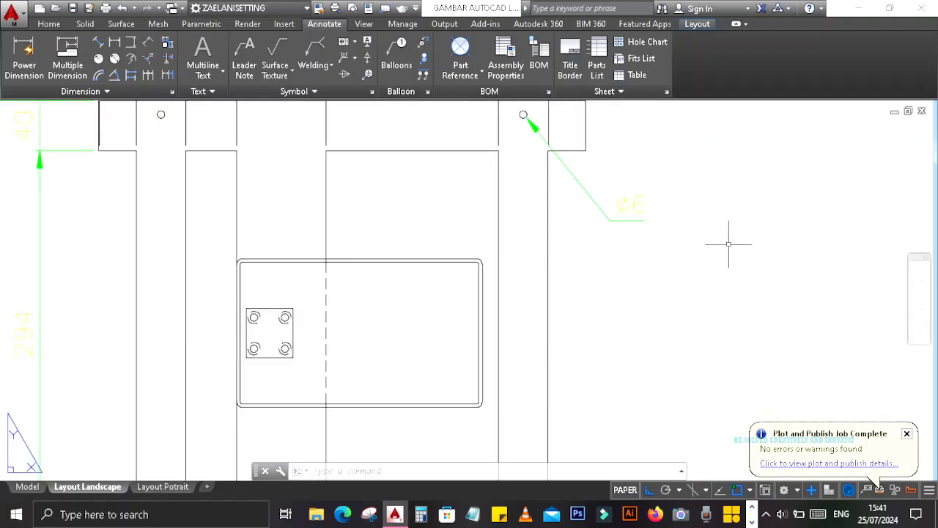
pyautogui.scroll(-4, 425, 257)
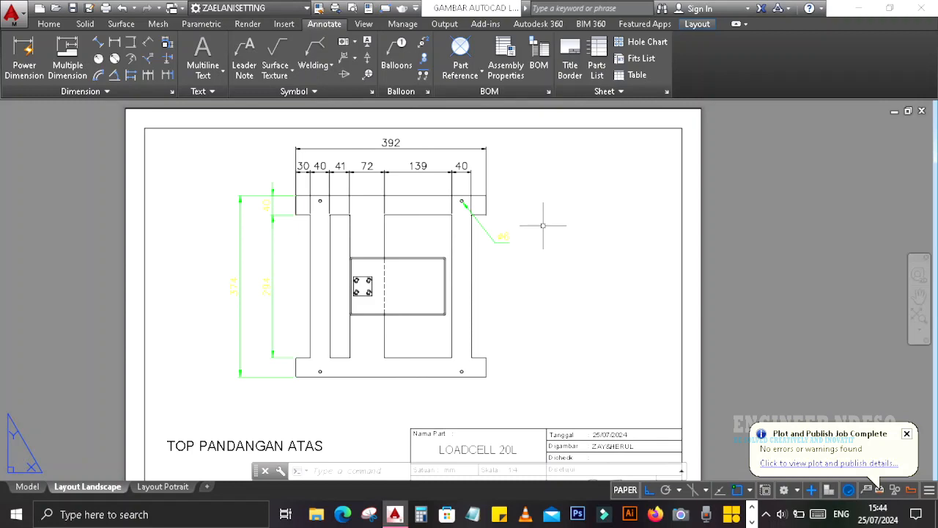
pyautogui.scroll(2, 495, 241)
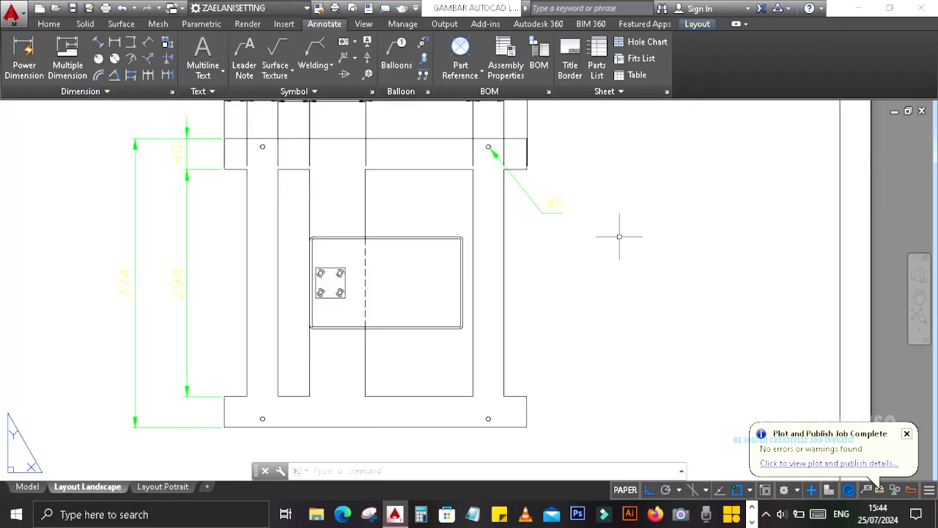
pyautogui.scroll(5, 448, 252)
pyautogui.scroll(-6, 681, 226)
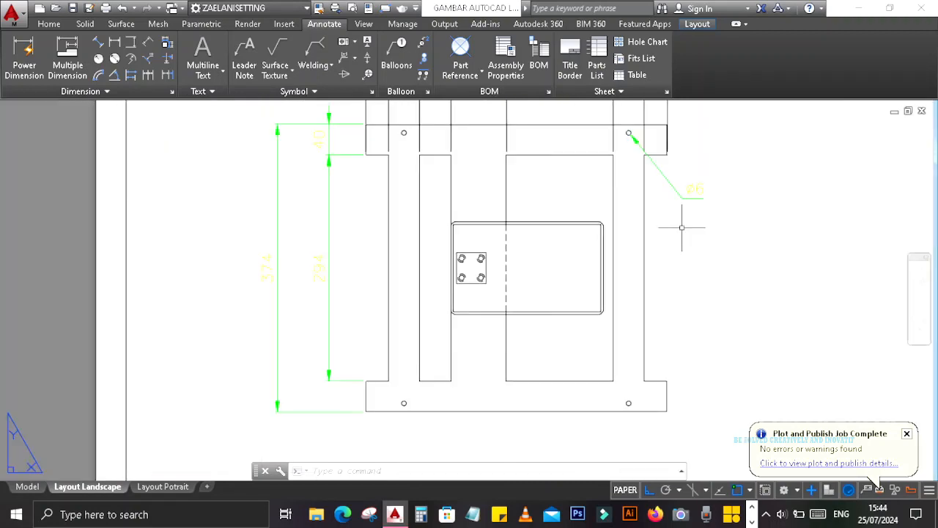
pyautogui.hotkey('ctrl', 's')
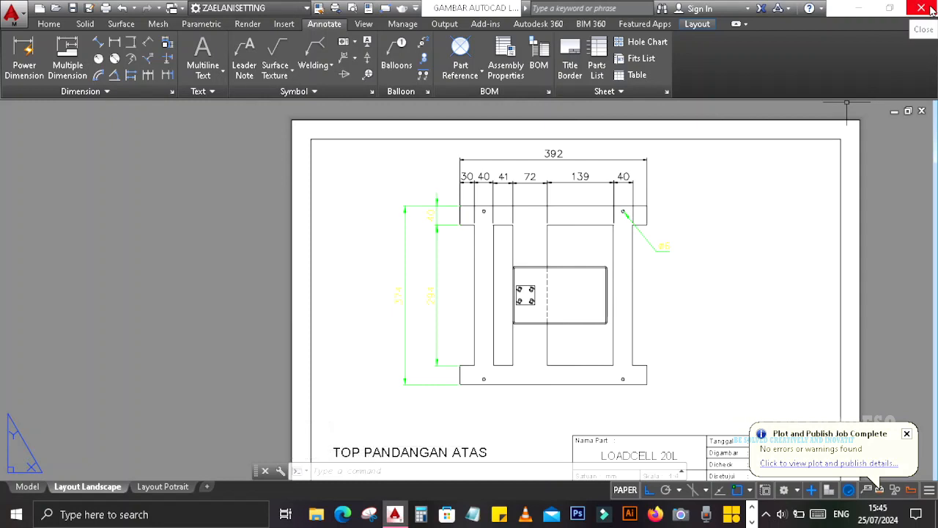